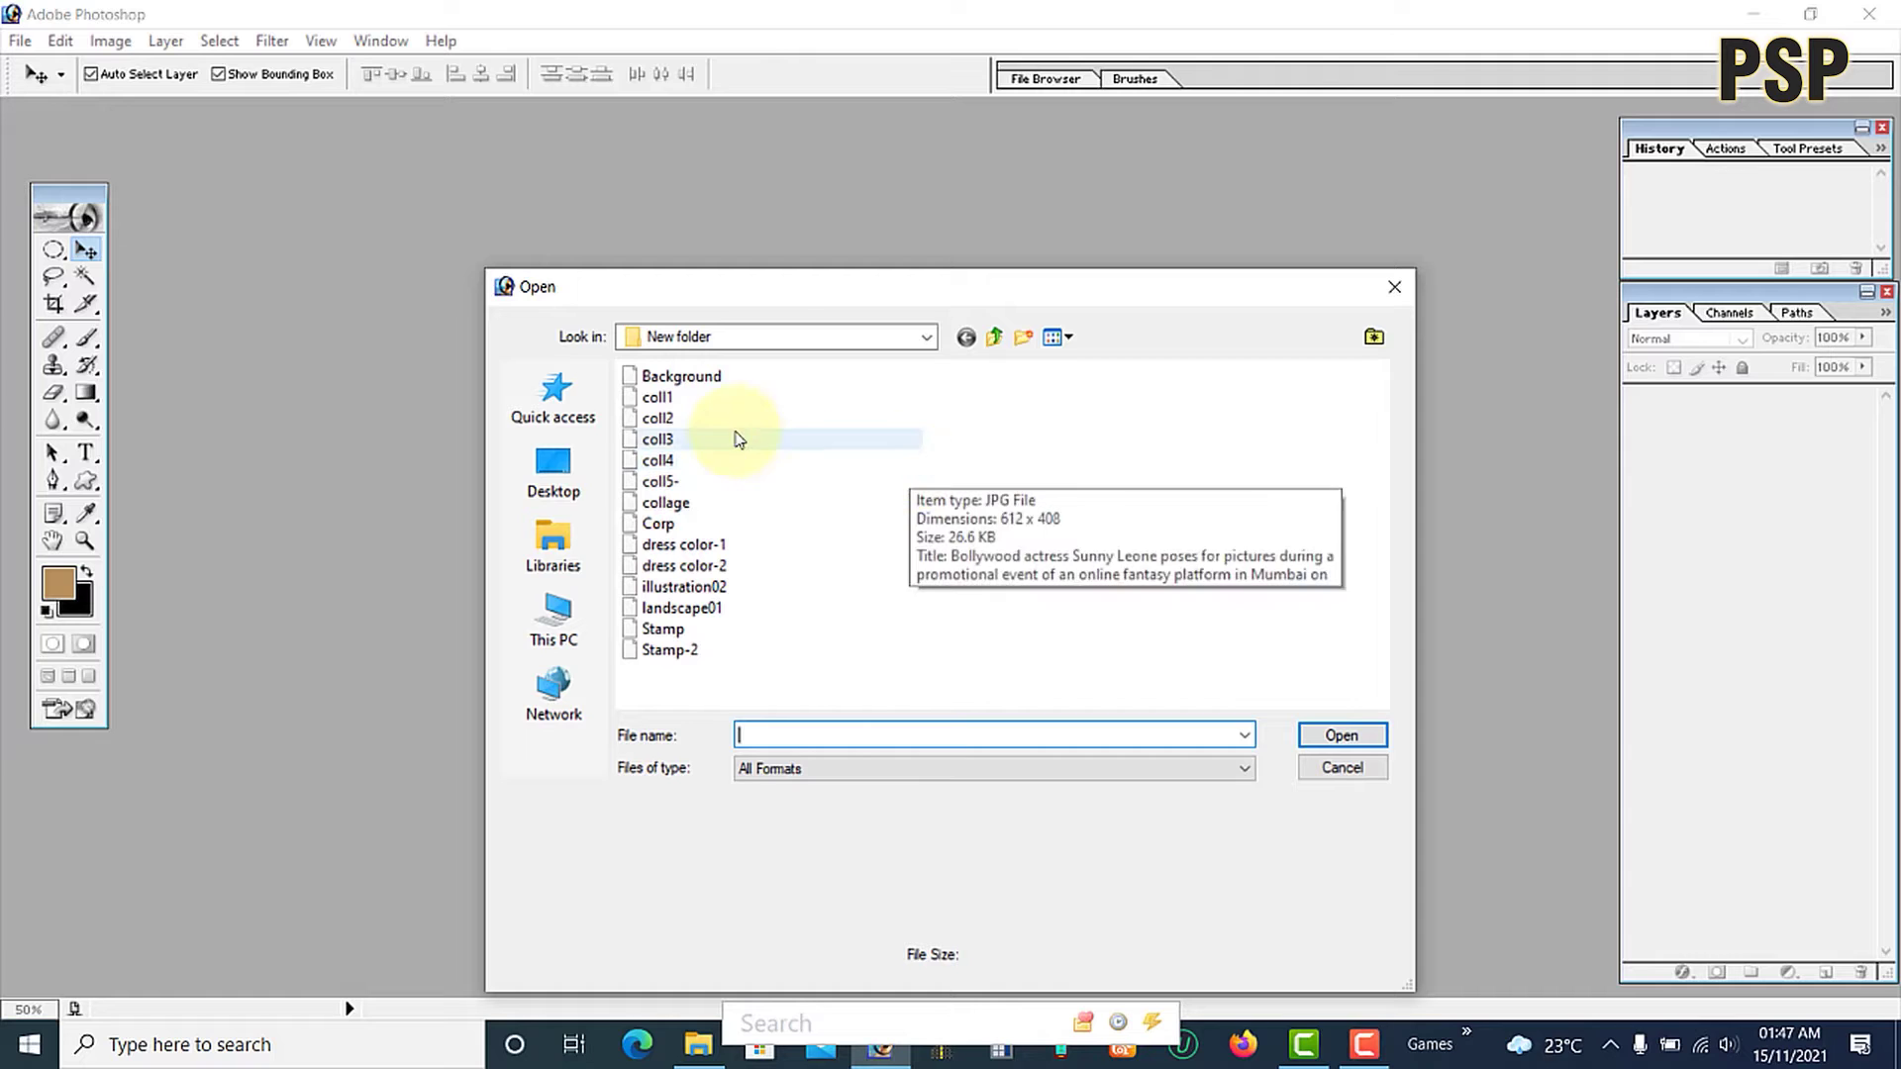
Open the coll1 image and arrange its window so the whole picture has free canvas around it
{"action": "double_click", "coordinate": [679, 397]}
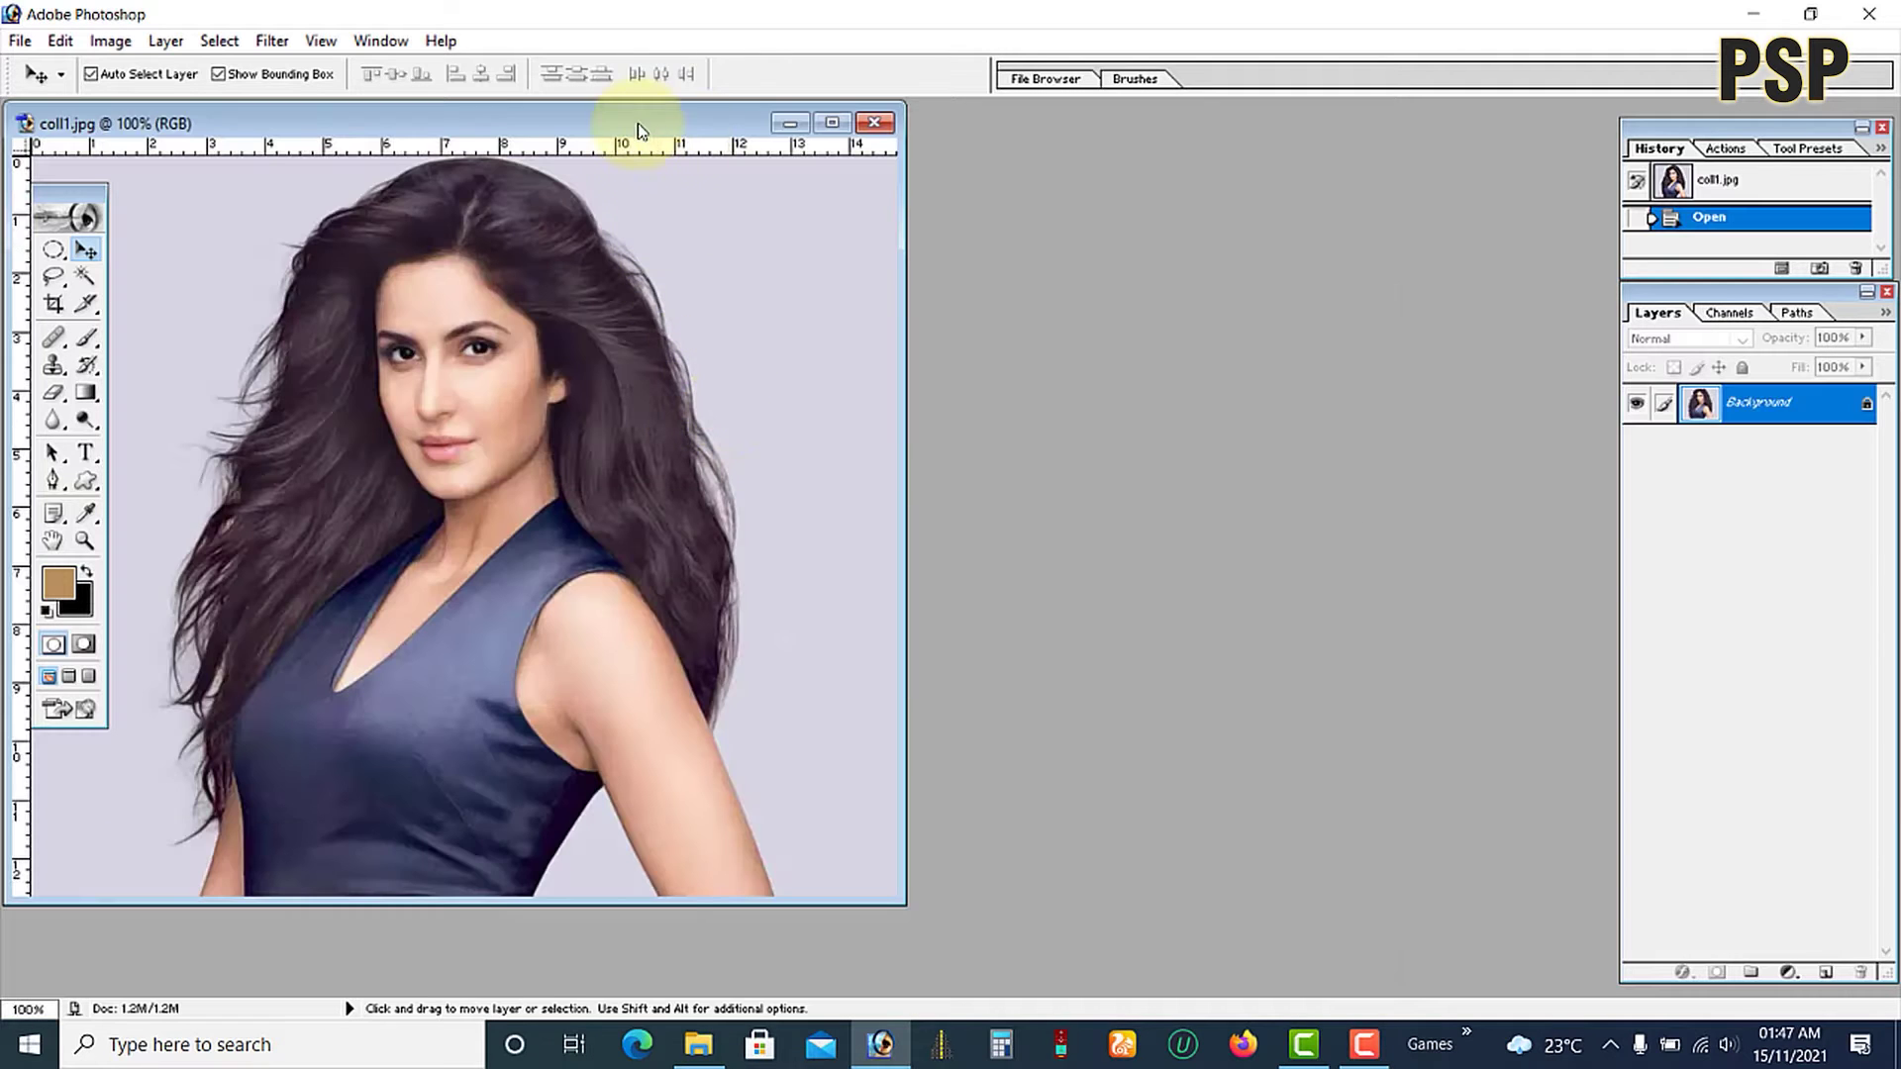
{"action": "left_click_drag", "start_coordinate": [639, 128], "coordinate": [886, 135]}
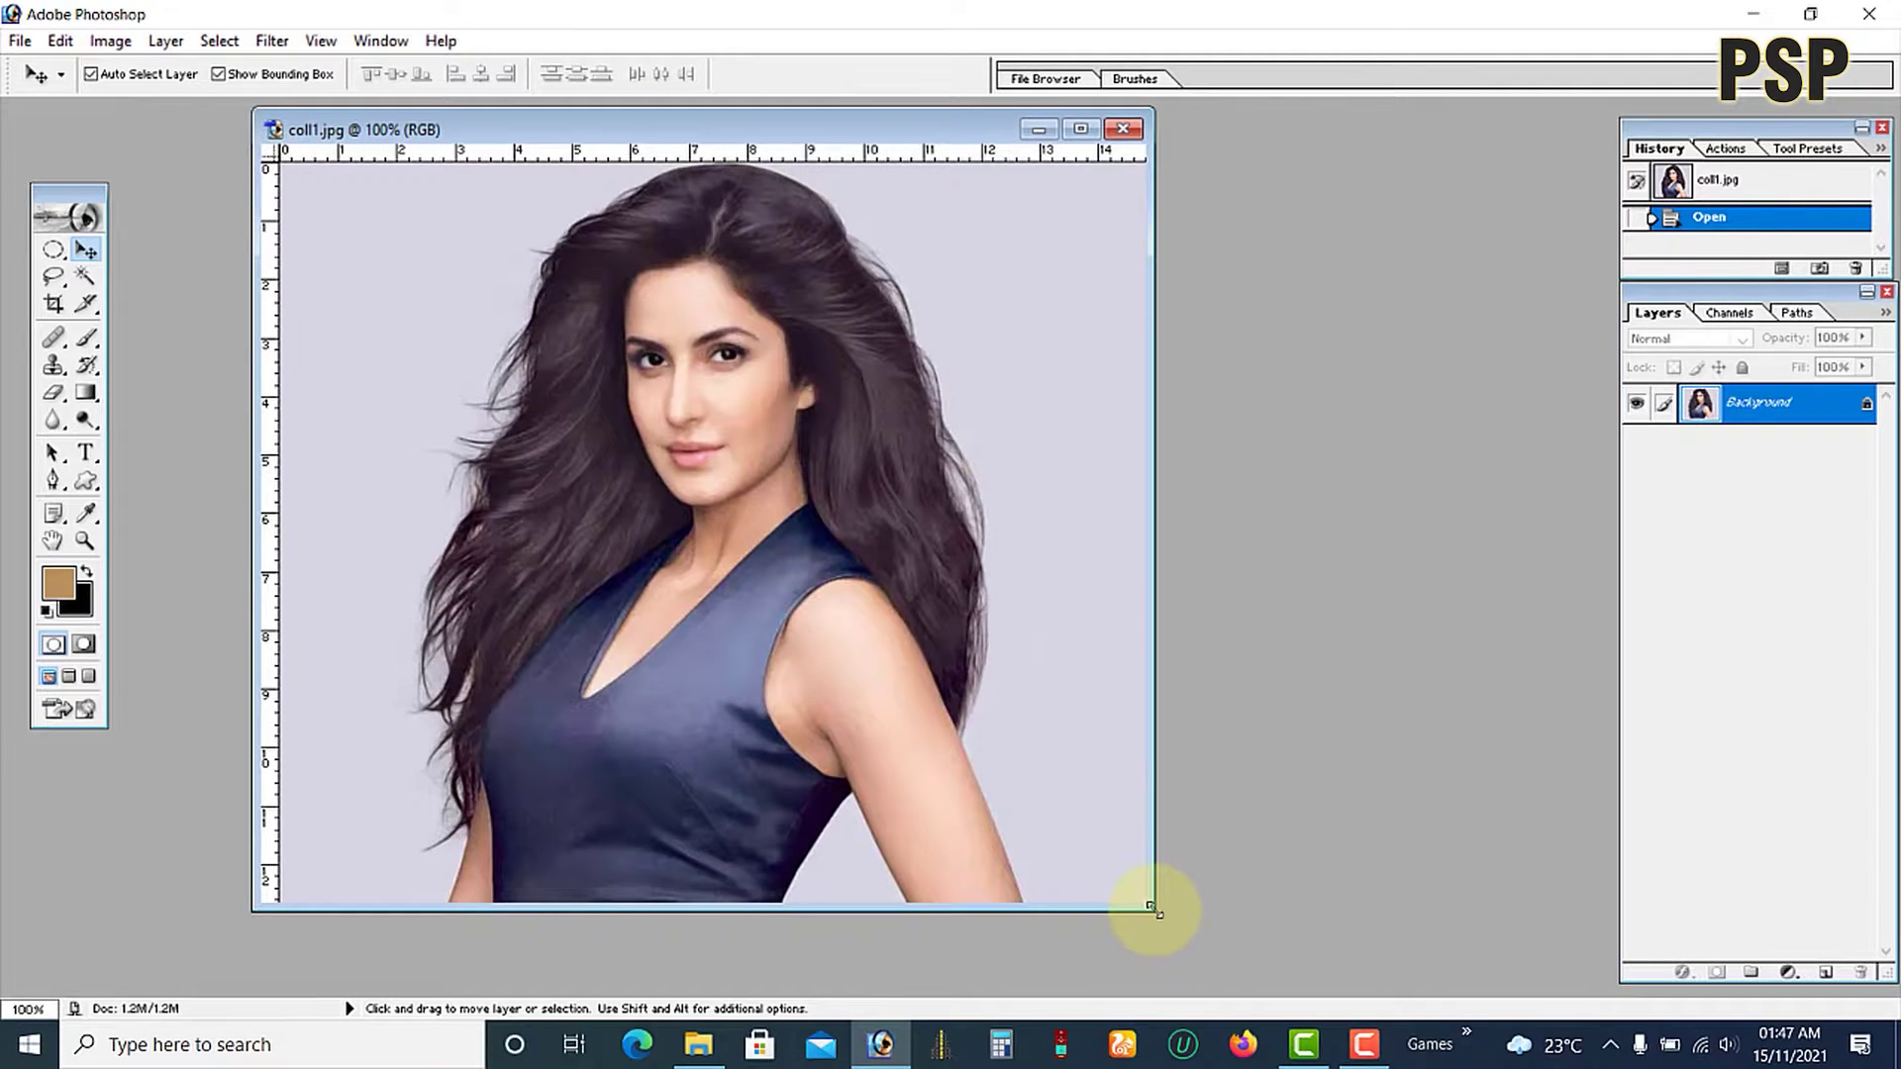
{"action": "left_click_drag", "start_coordinate": [1154, 909], "coordinate": [1203, 955]}
{"action": "left_click_drag", "start_coordinate": [816, 131], "coordinate": [891, 136]}
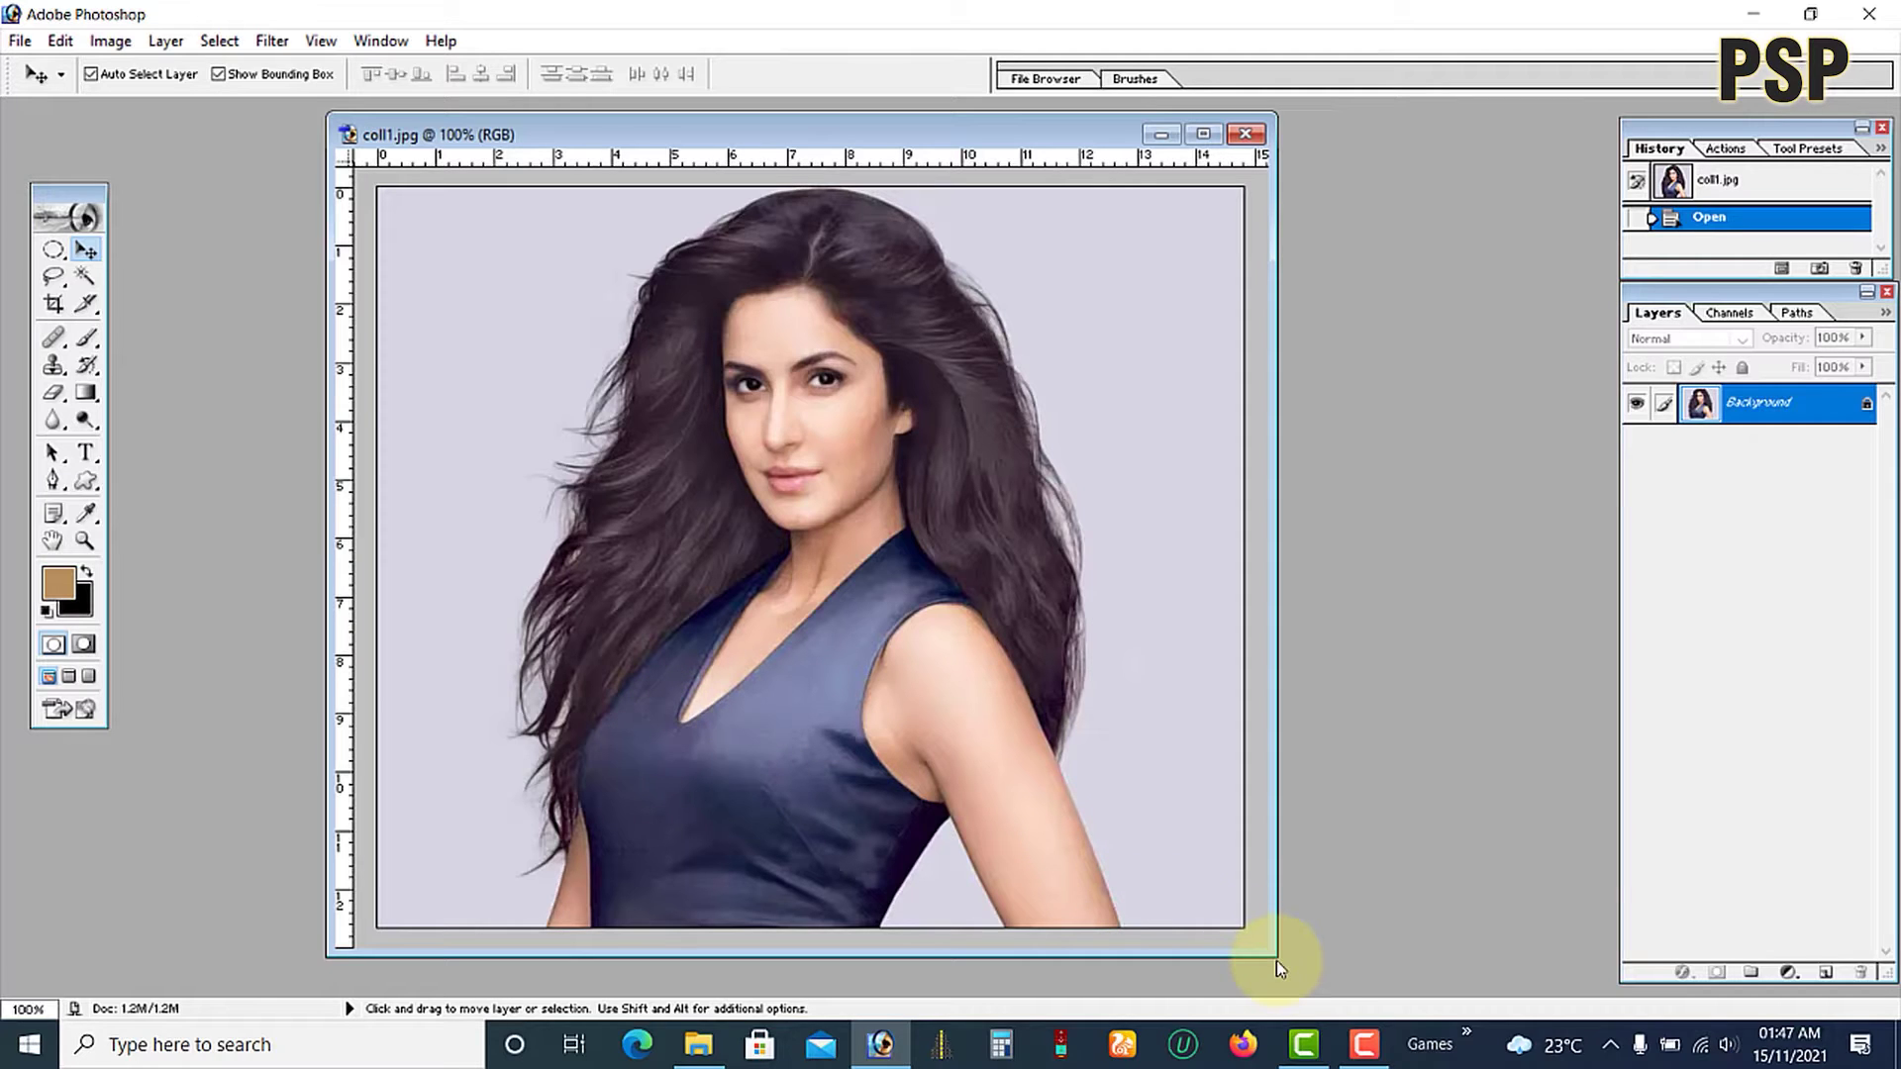
{"action": "left_click_drag", "start_coordinate": [1271, 960], "coordinate": [1283, 964]}
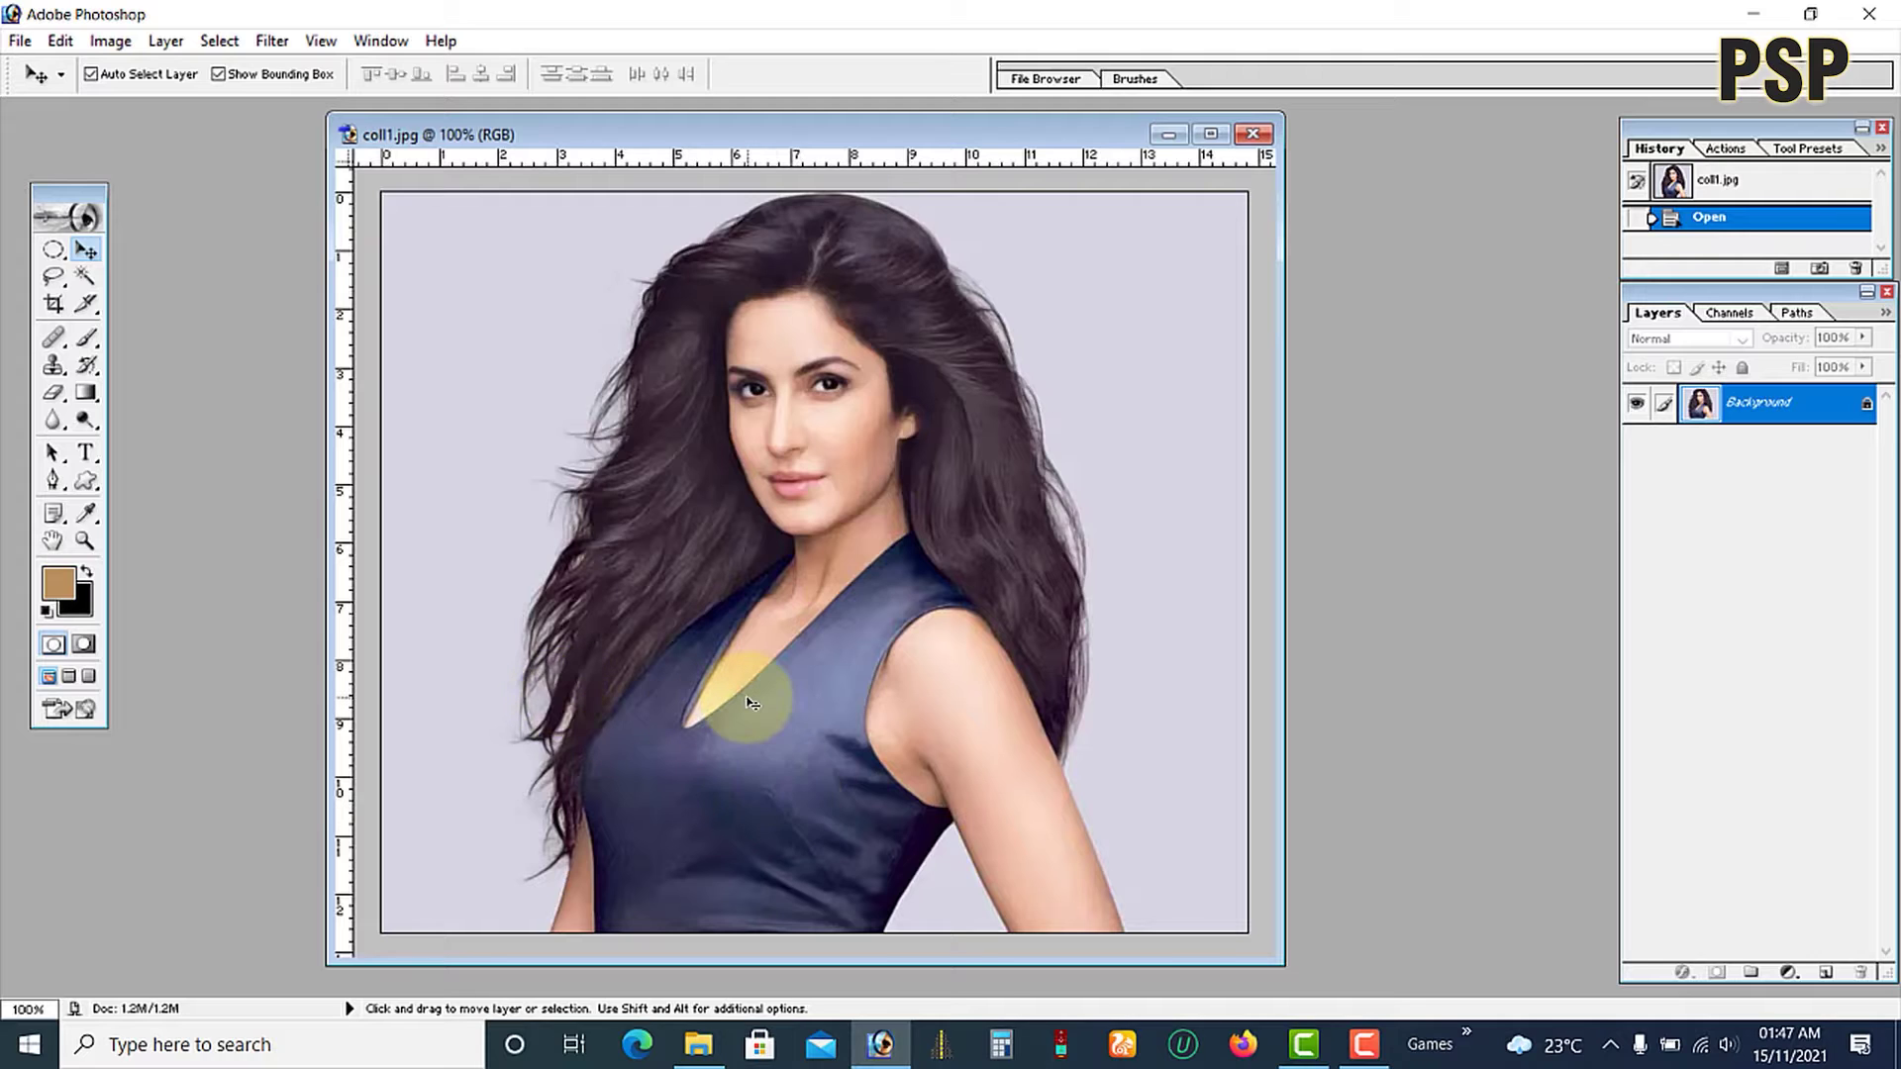
Select the woman's entire blue dress with the Magic Wand at tolerance 32, adding its remaining areas to the selection
{"action": "left_click", "coordinate": [90, 280]}
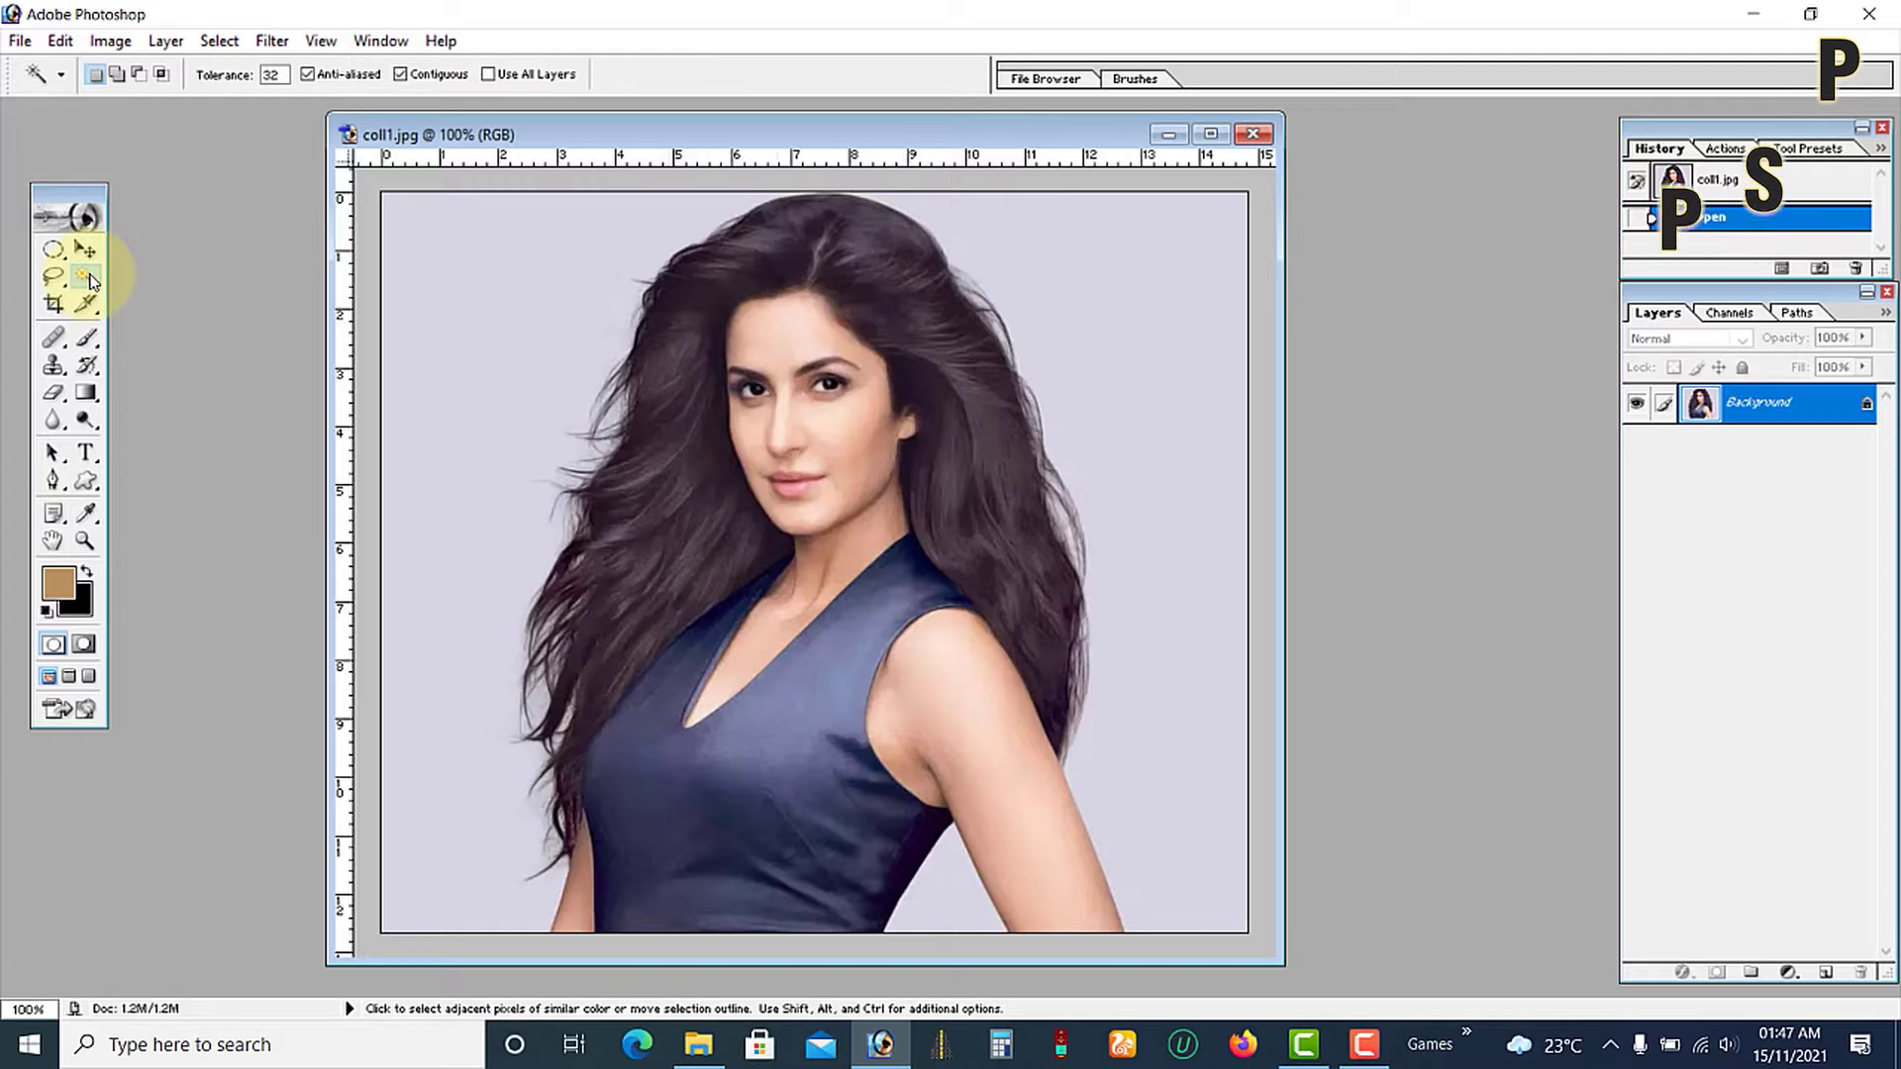
{"action": "left_click", "coordinate": [809, 710]}
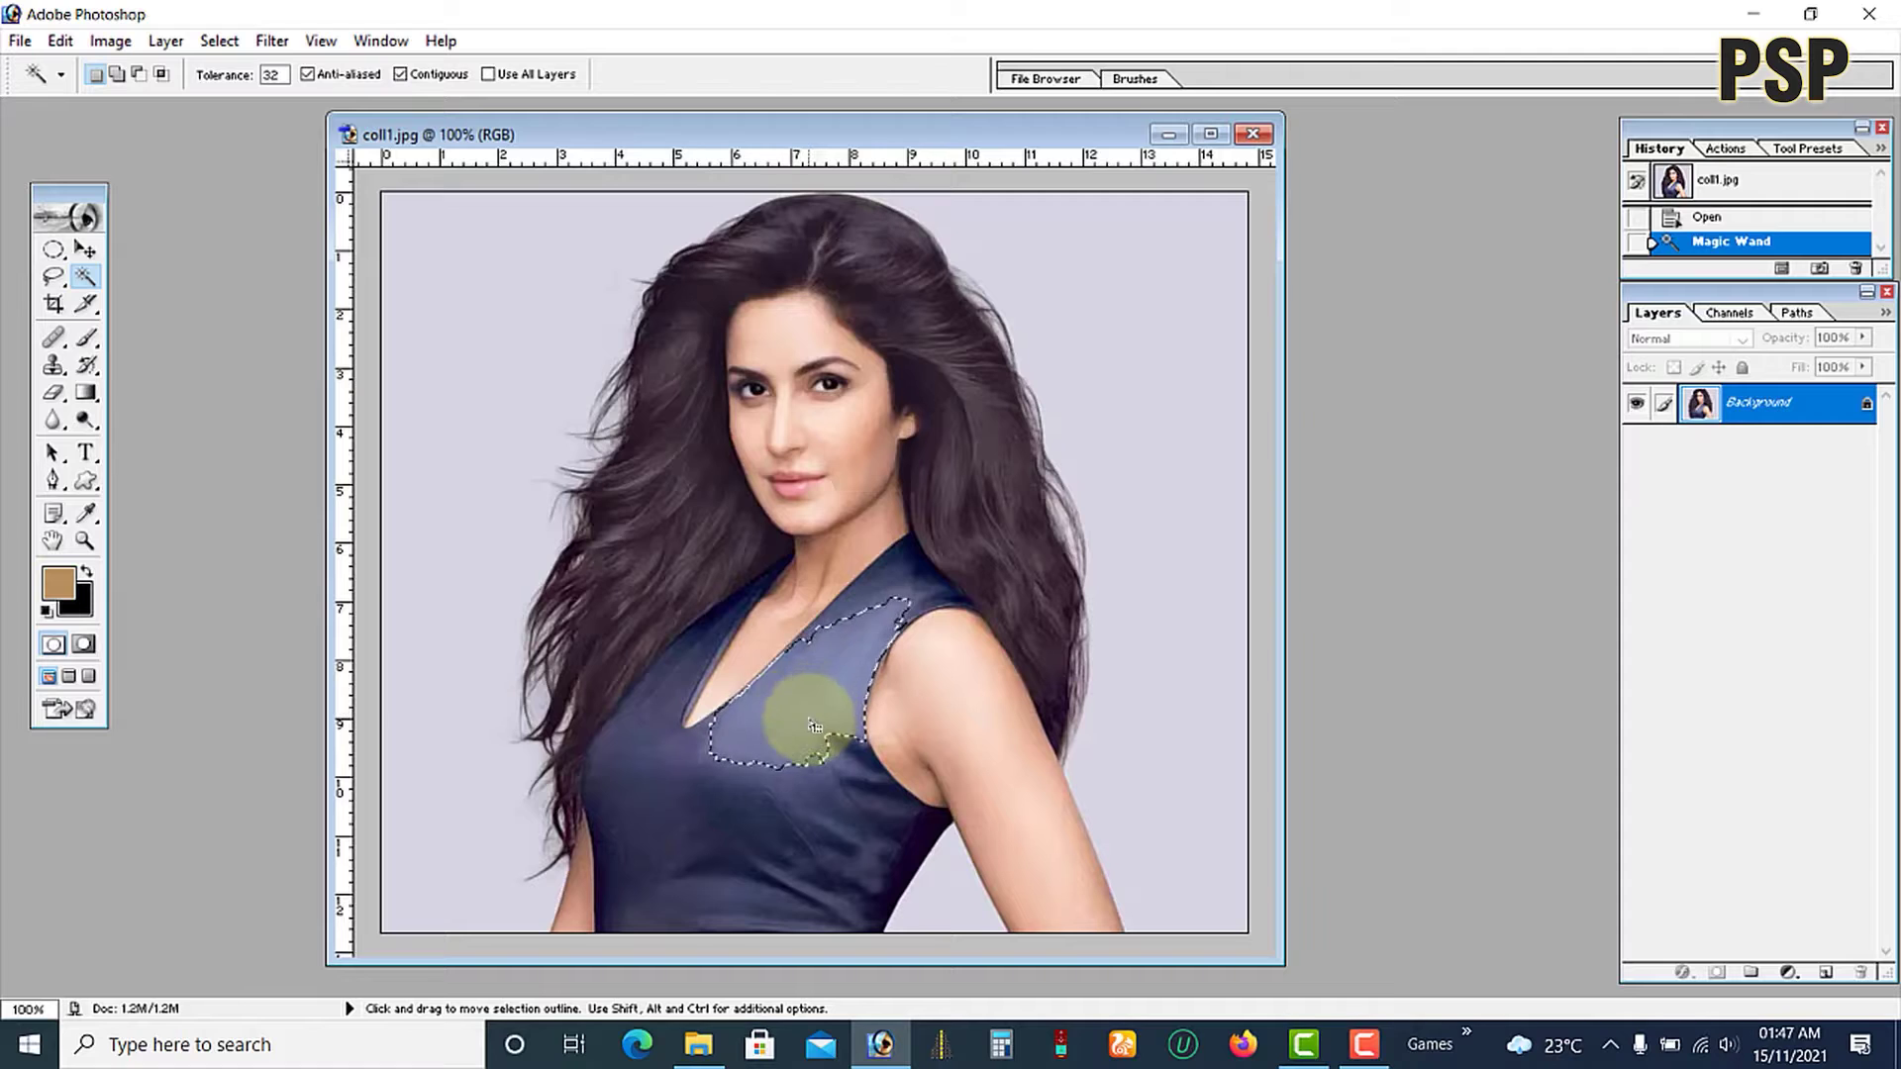
{"action": "key", "text": "shift"}
{"action": "left_click", "coordinate": [897, 571], "text": "shift"}
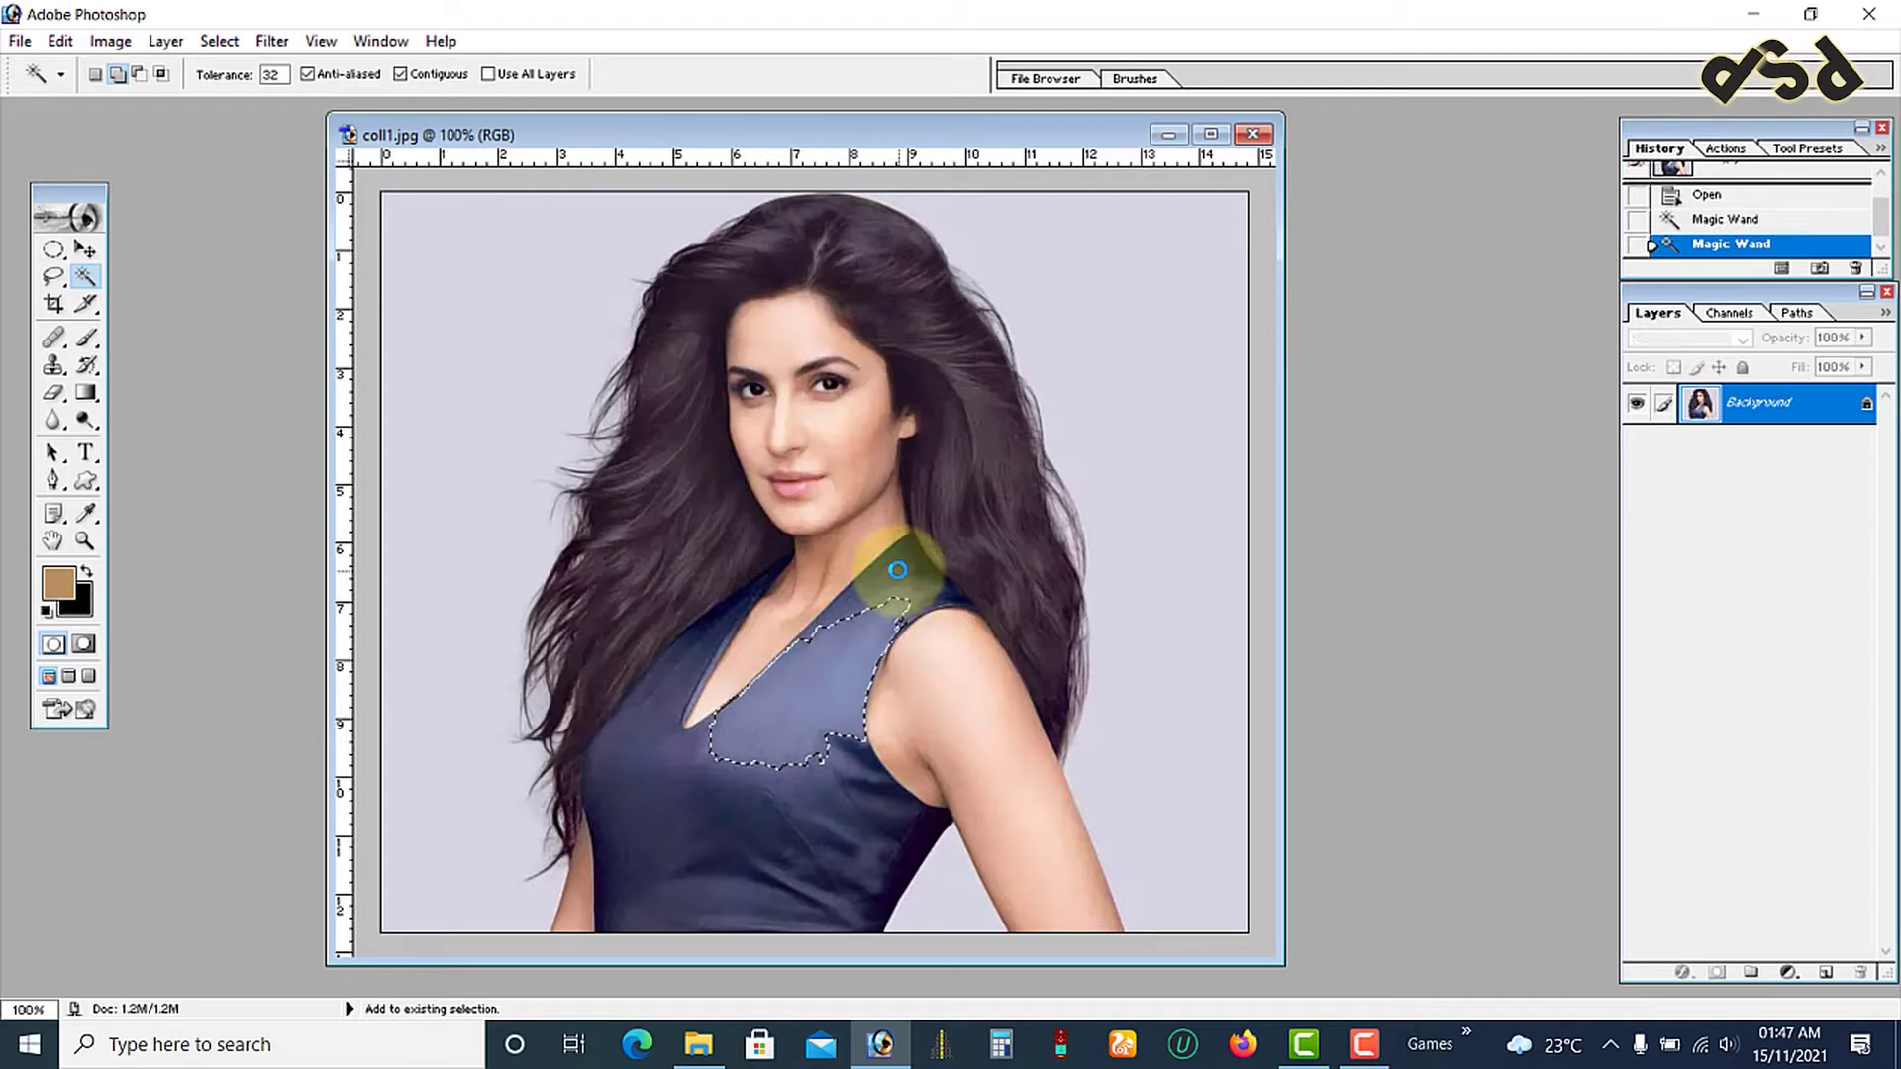
{"action": "left_click", "coordinate": [884, 591], "text": "shift"}
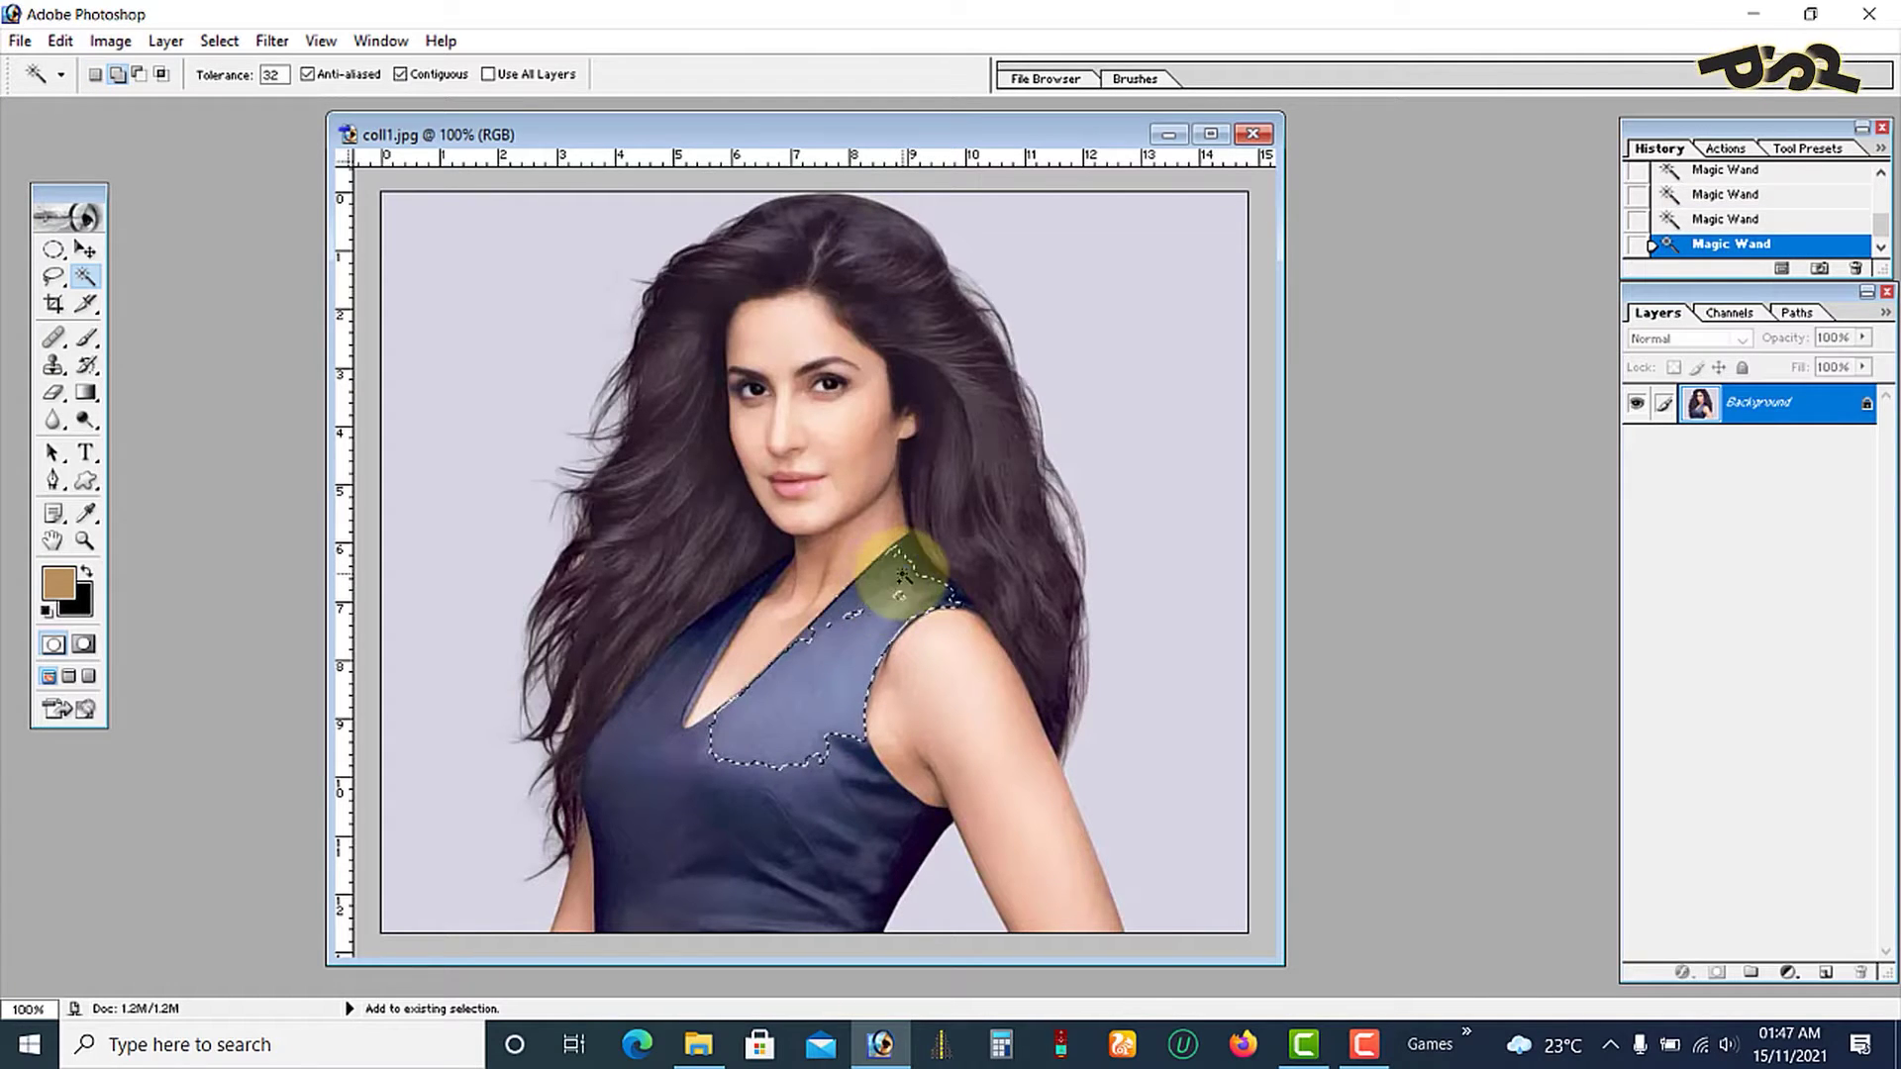
{"action": "left_click", "coordinate": [753, 889], "text": "shift"}
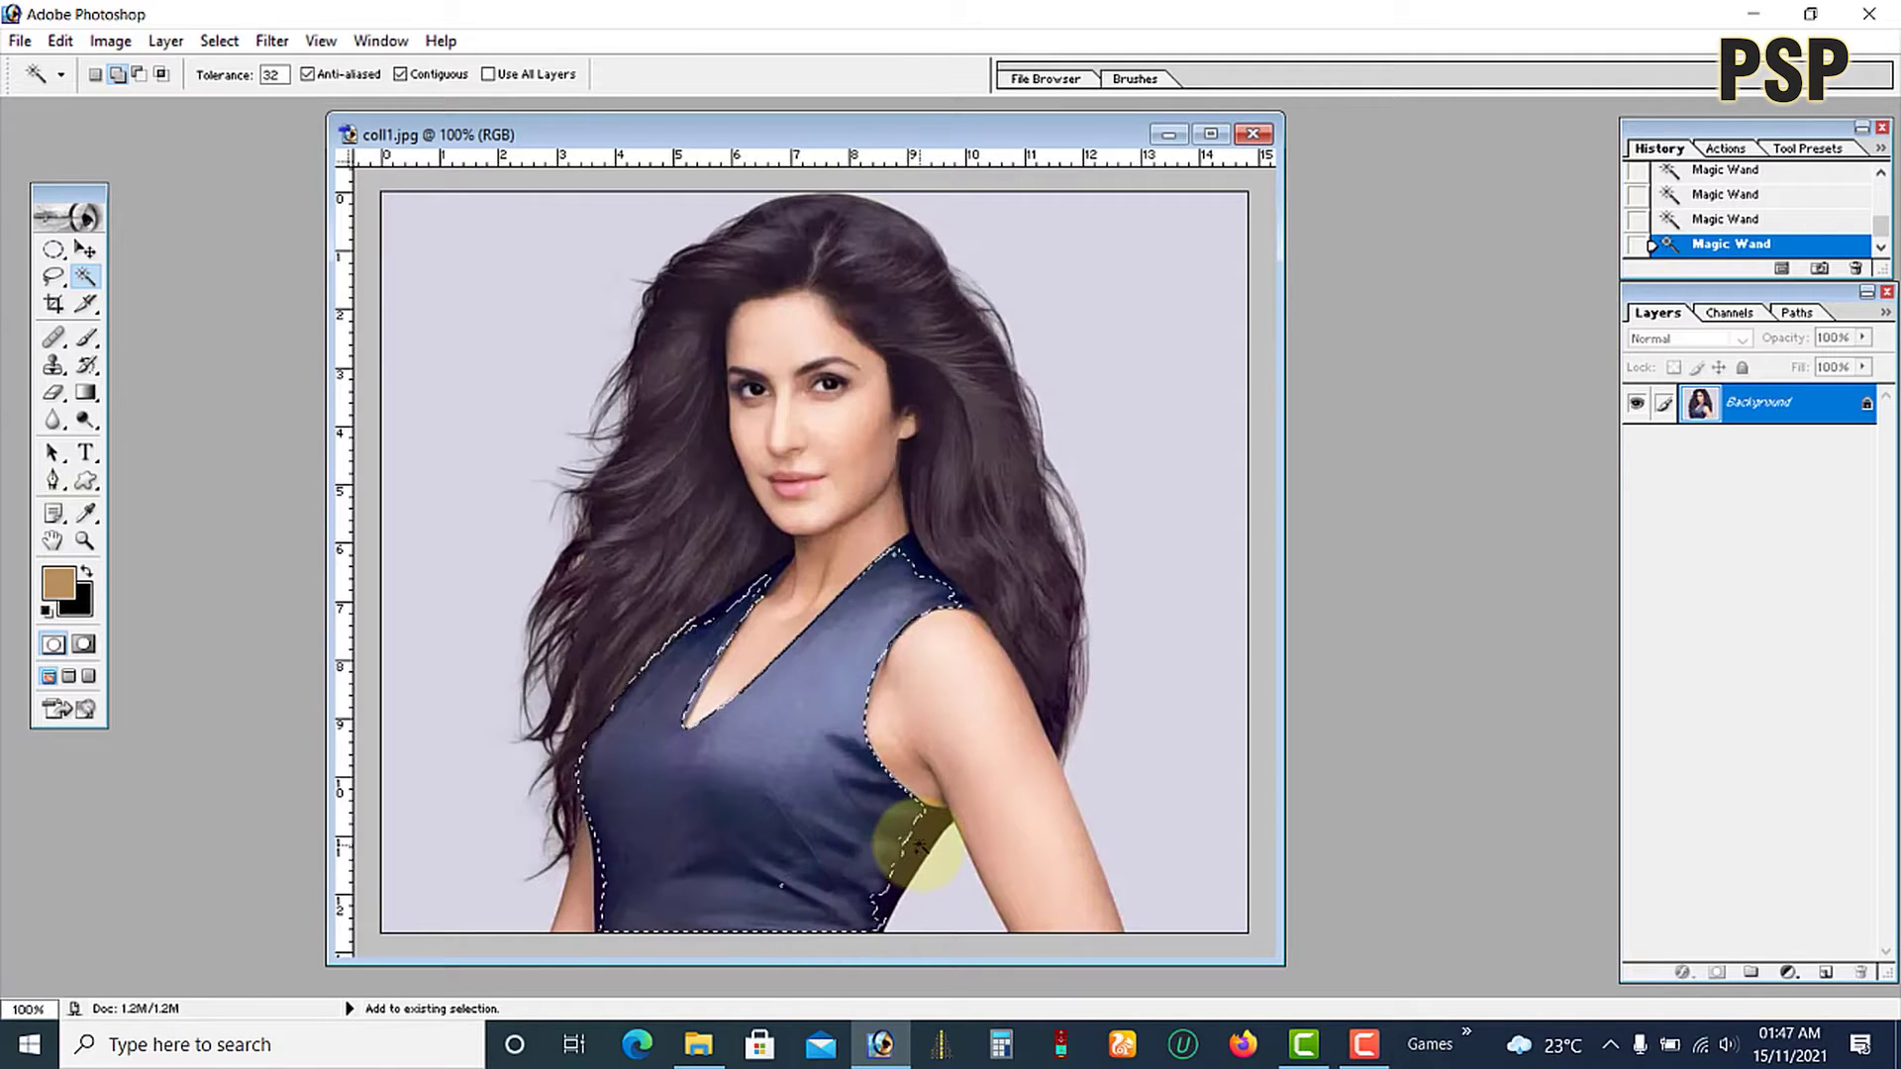
{"action": "left_click", "coordinate": [941, 564], "text": "ctrl"}
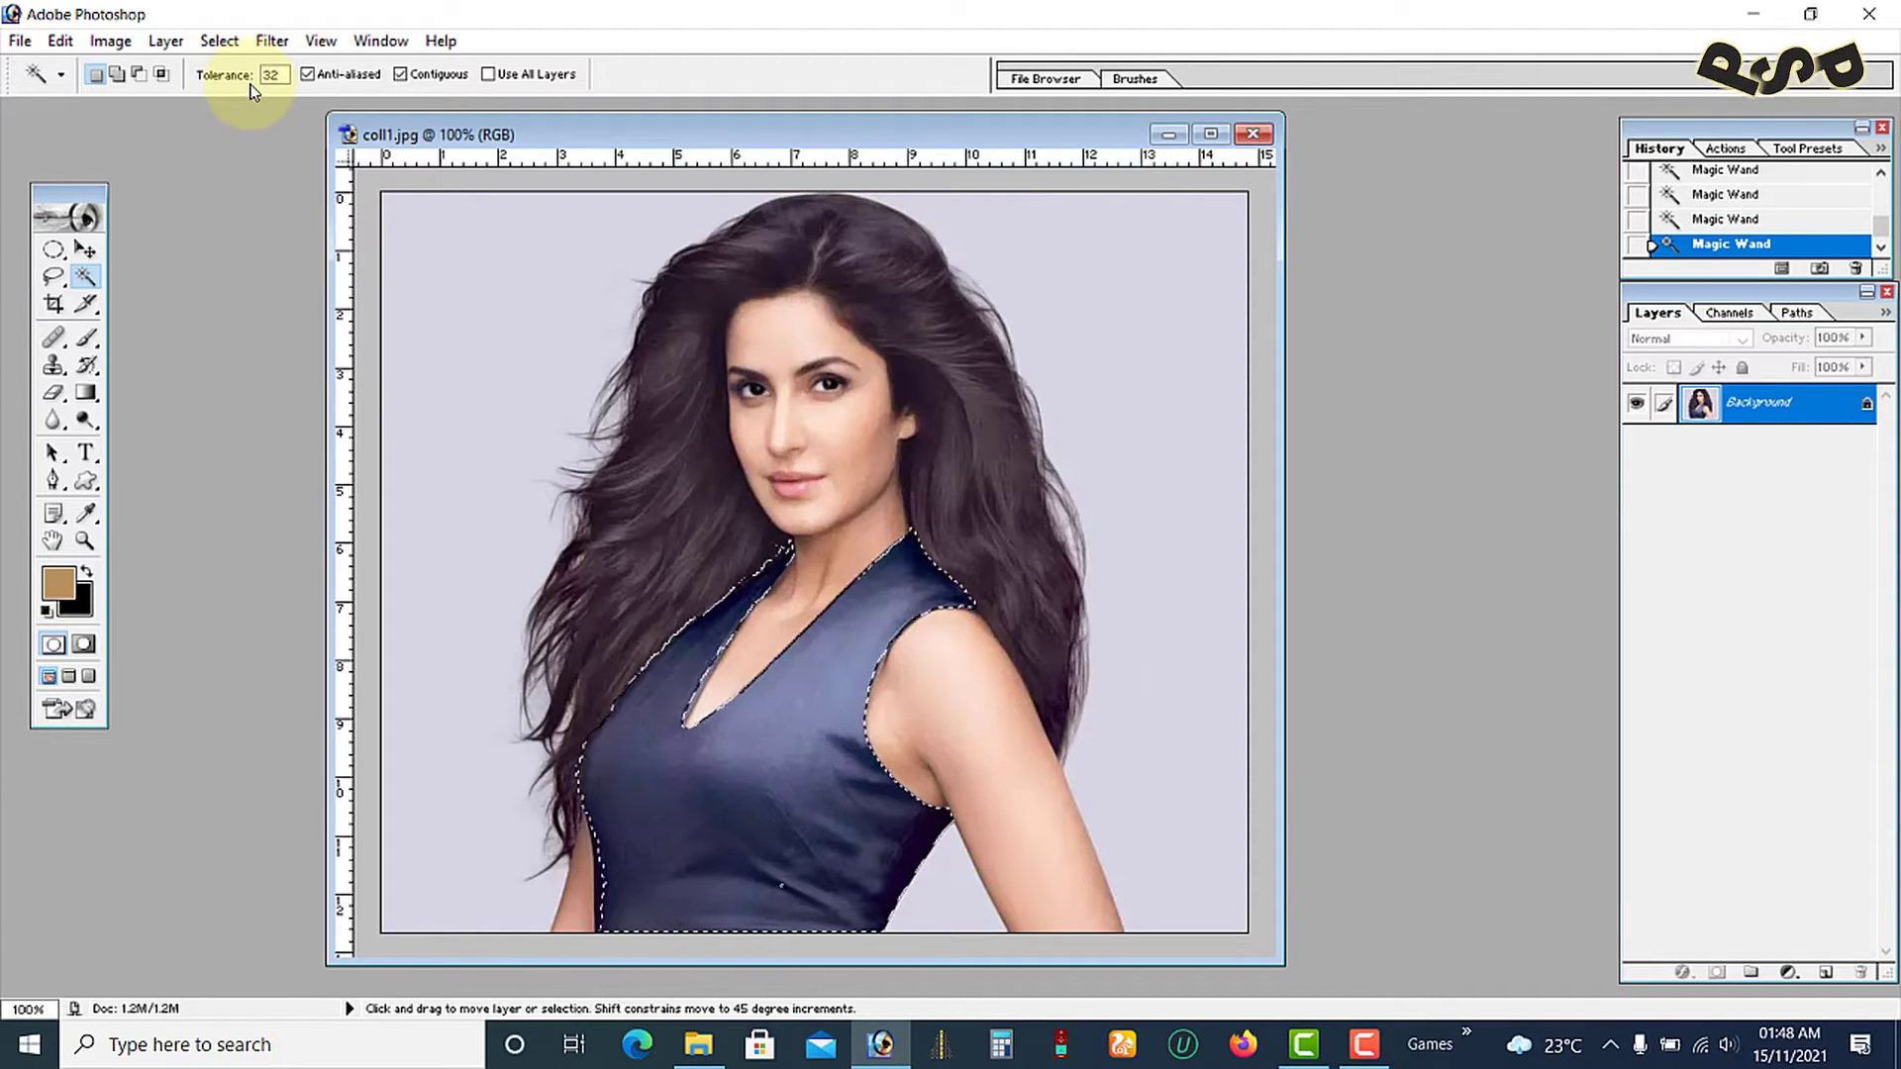
Recolor the selected dress green with Hue/Saturation at hue -133, saturation +49 and lightness +30
{"action": "key", "text": "ctrl+u"}
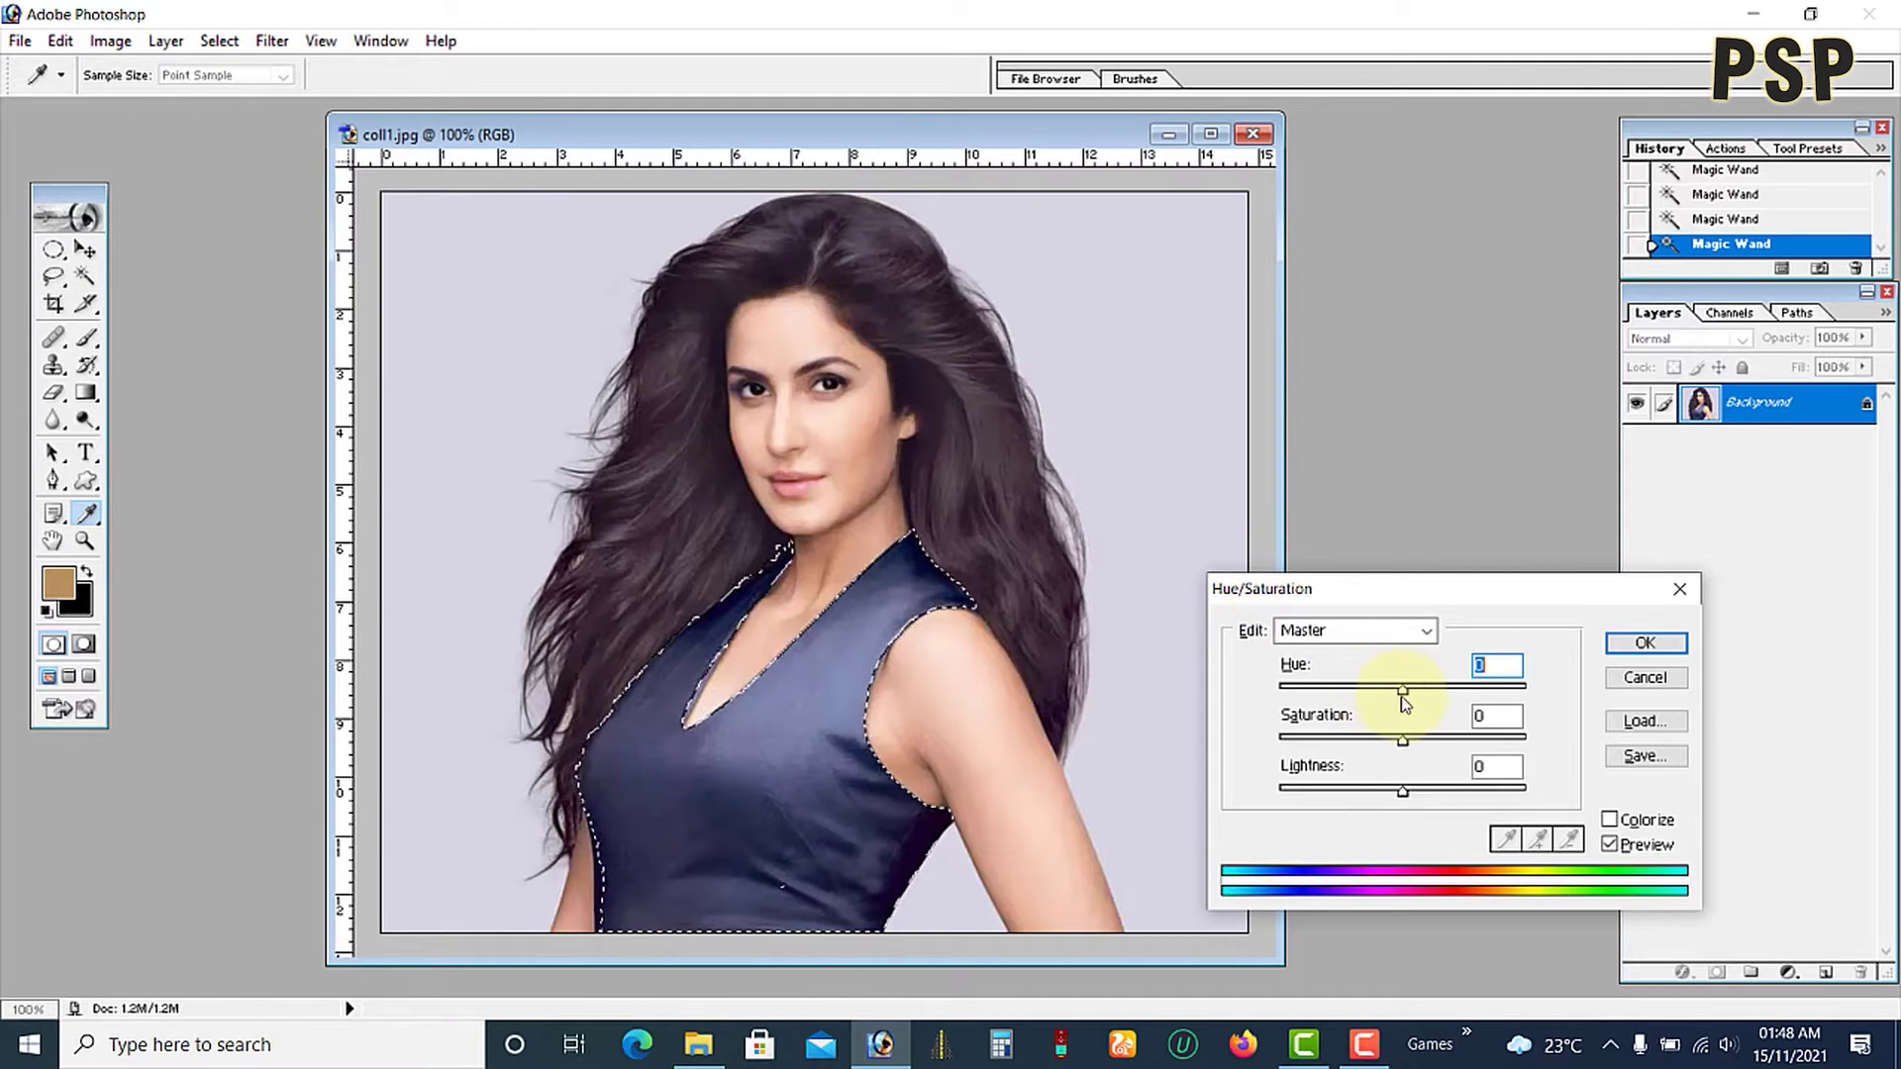
{"action": "left_click_drag", "start_coordinate": [1333, 693], "coordinate": [1444, 687]}
{"action": "left_click_drag", "start_coordinate": [1402, 791], "coordinate": [1465, 745]}
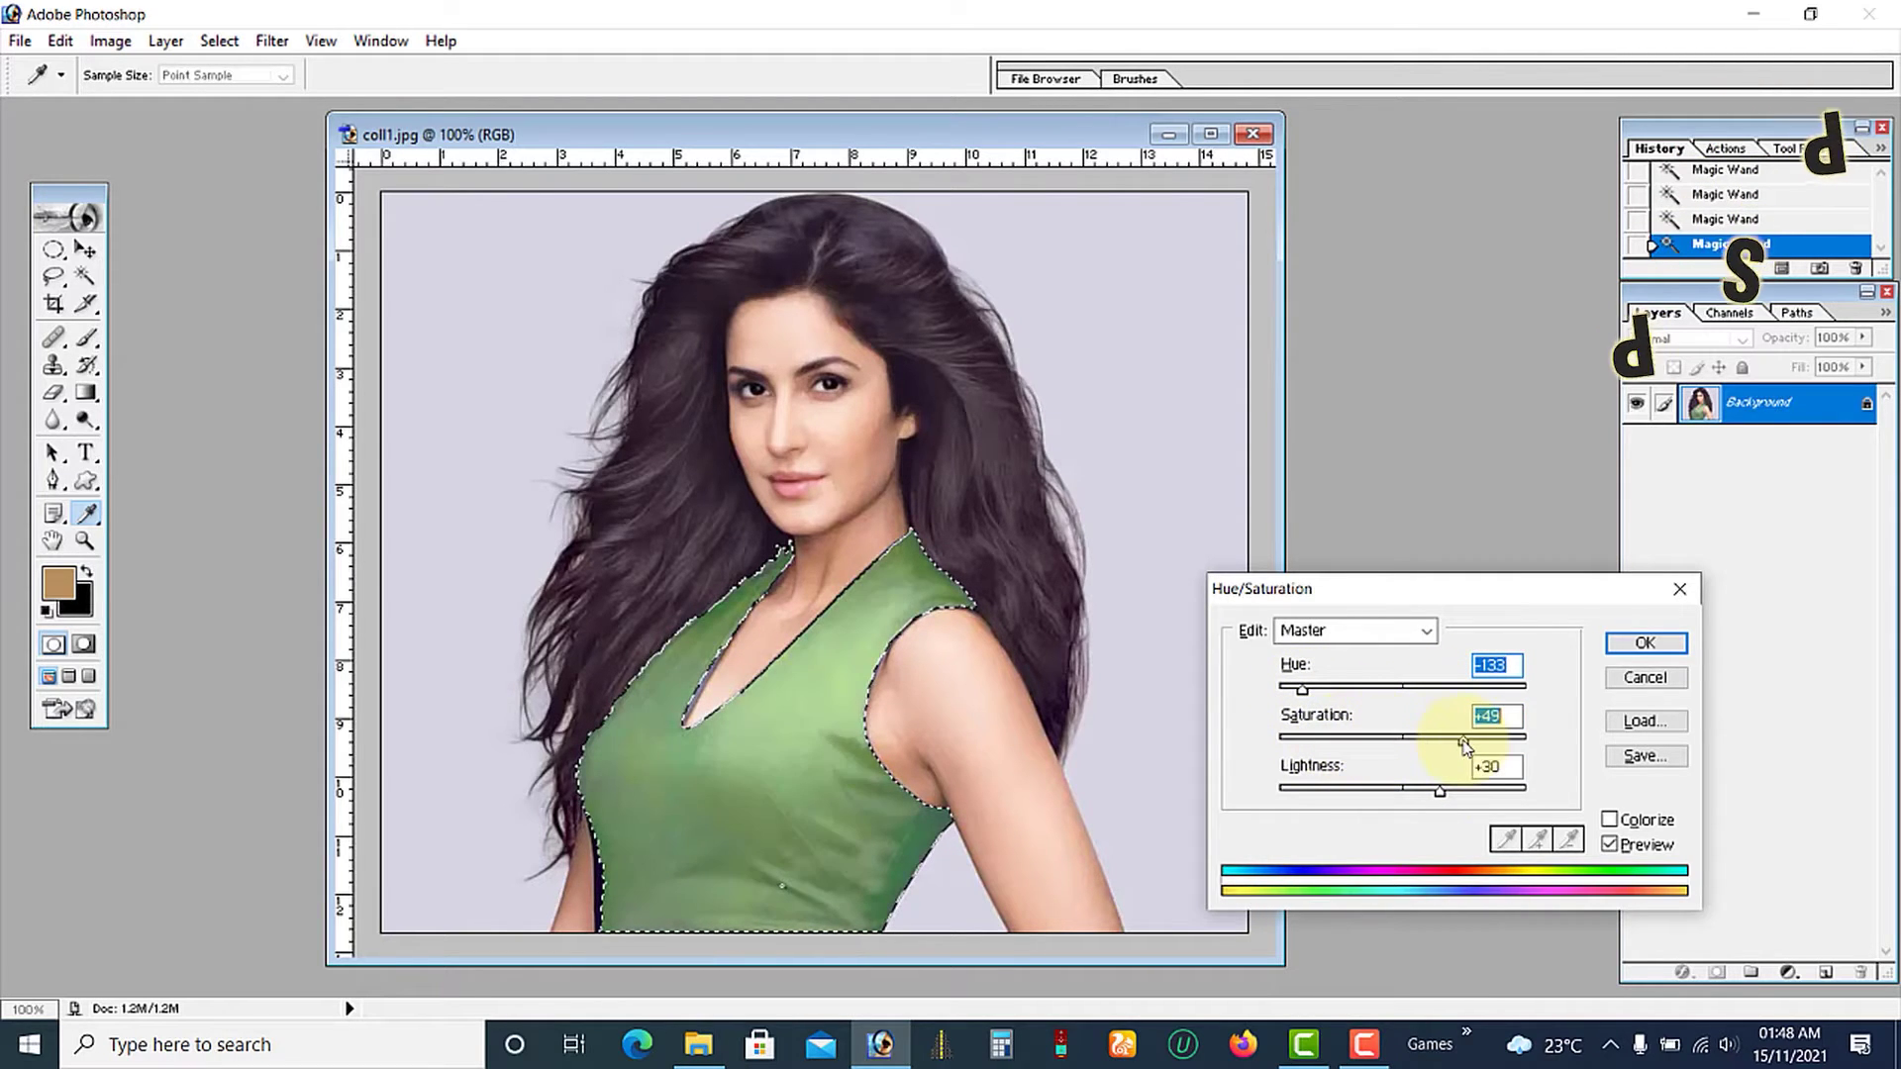
{"action": "left_click", "coordinate": [1644, 643]}
Adjust the selected dress's Color Balance in the midtones and highlights, shifting it from green towards a warmer tone
{"action": "key", "text": "ctrl+b"}
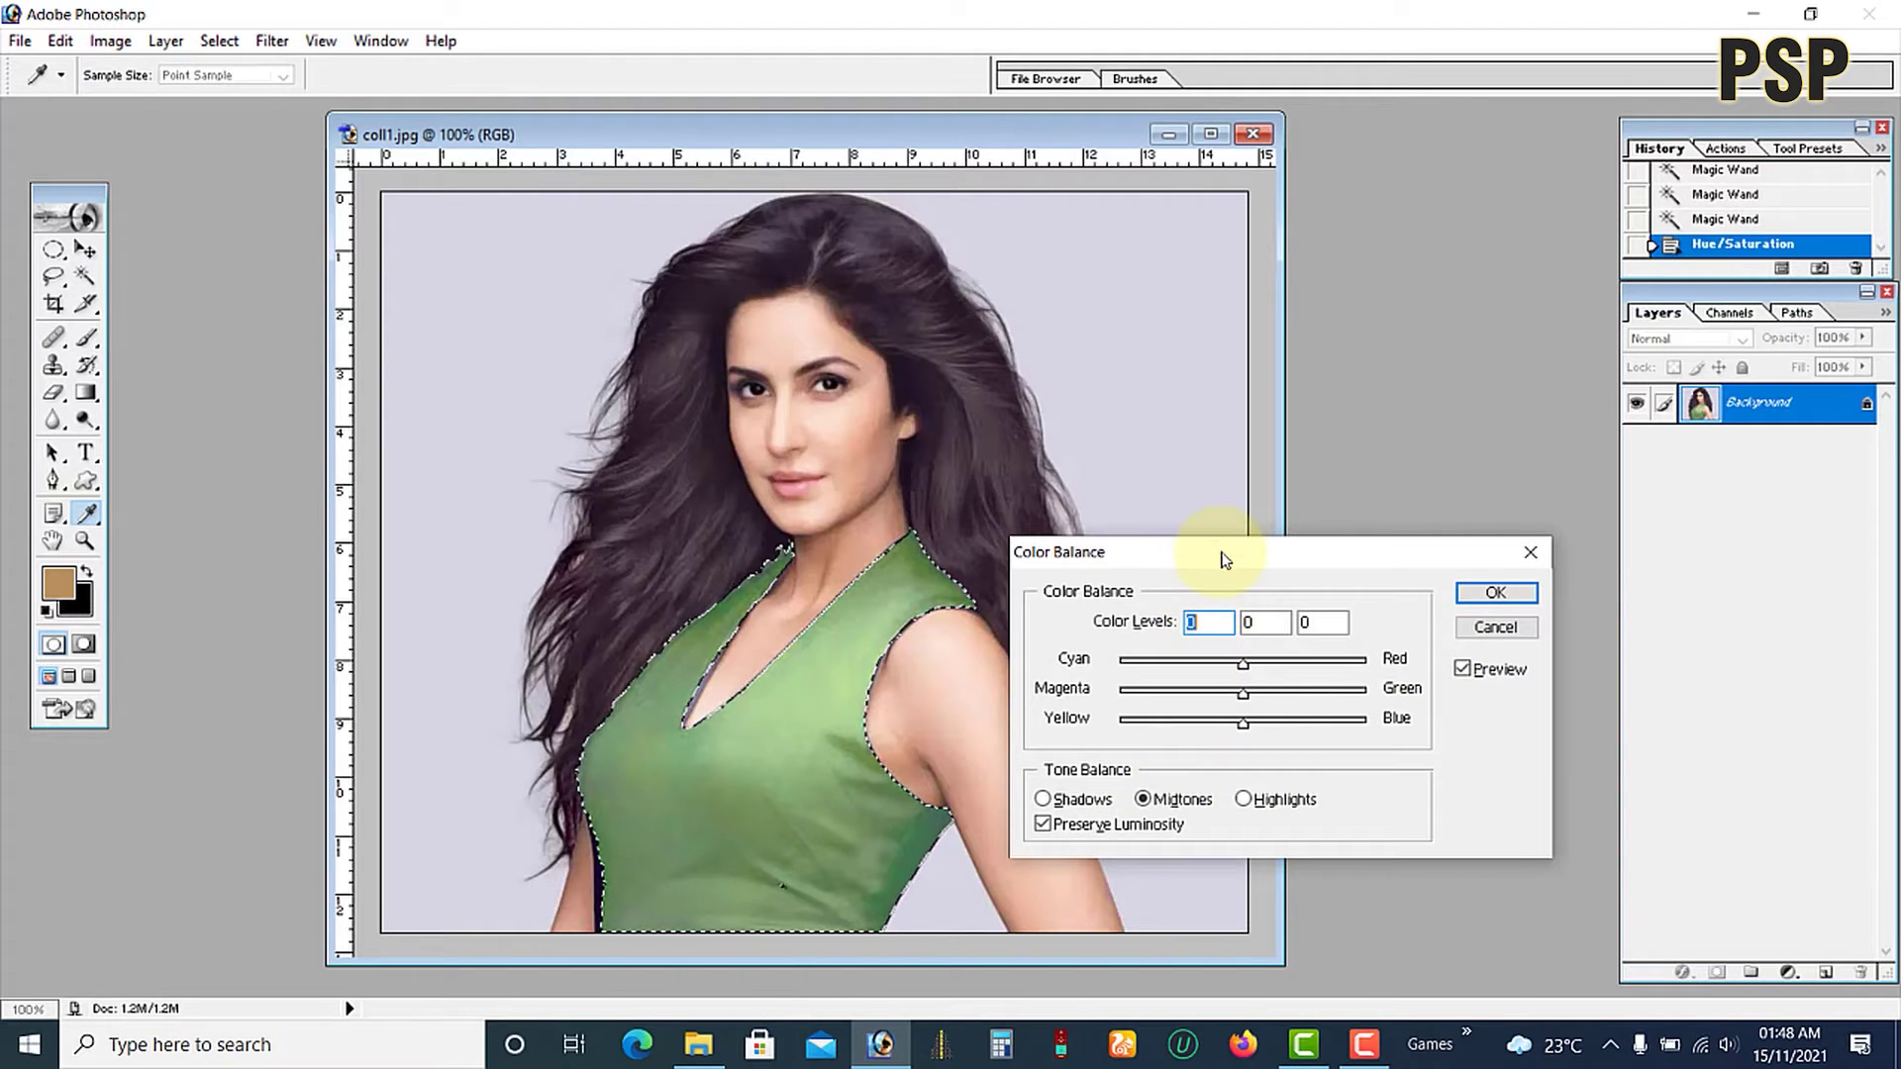
{"action": "left_click_drag", "start_coordinate": [1225, 559], "coordinate": [1331, 558]}
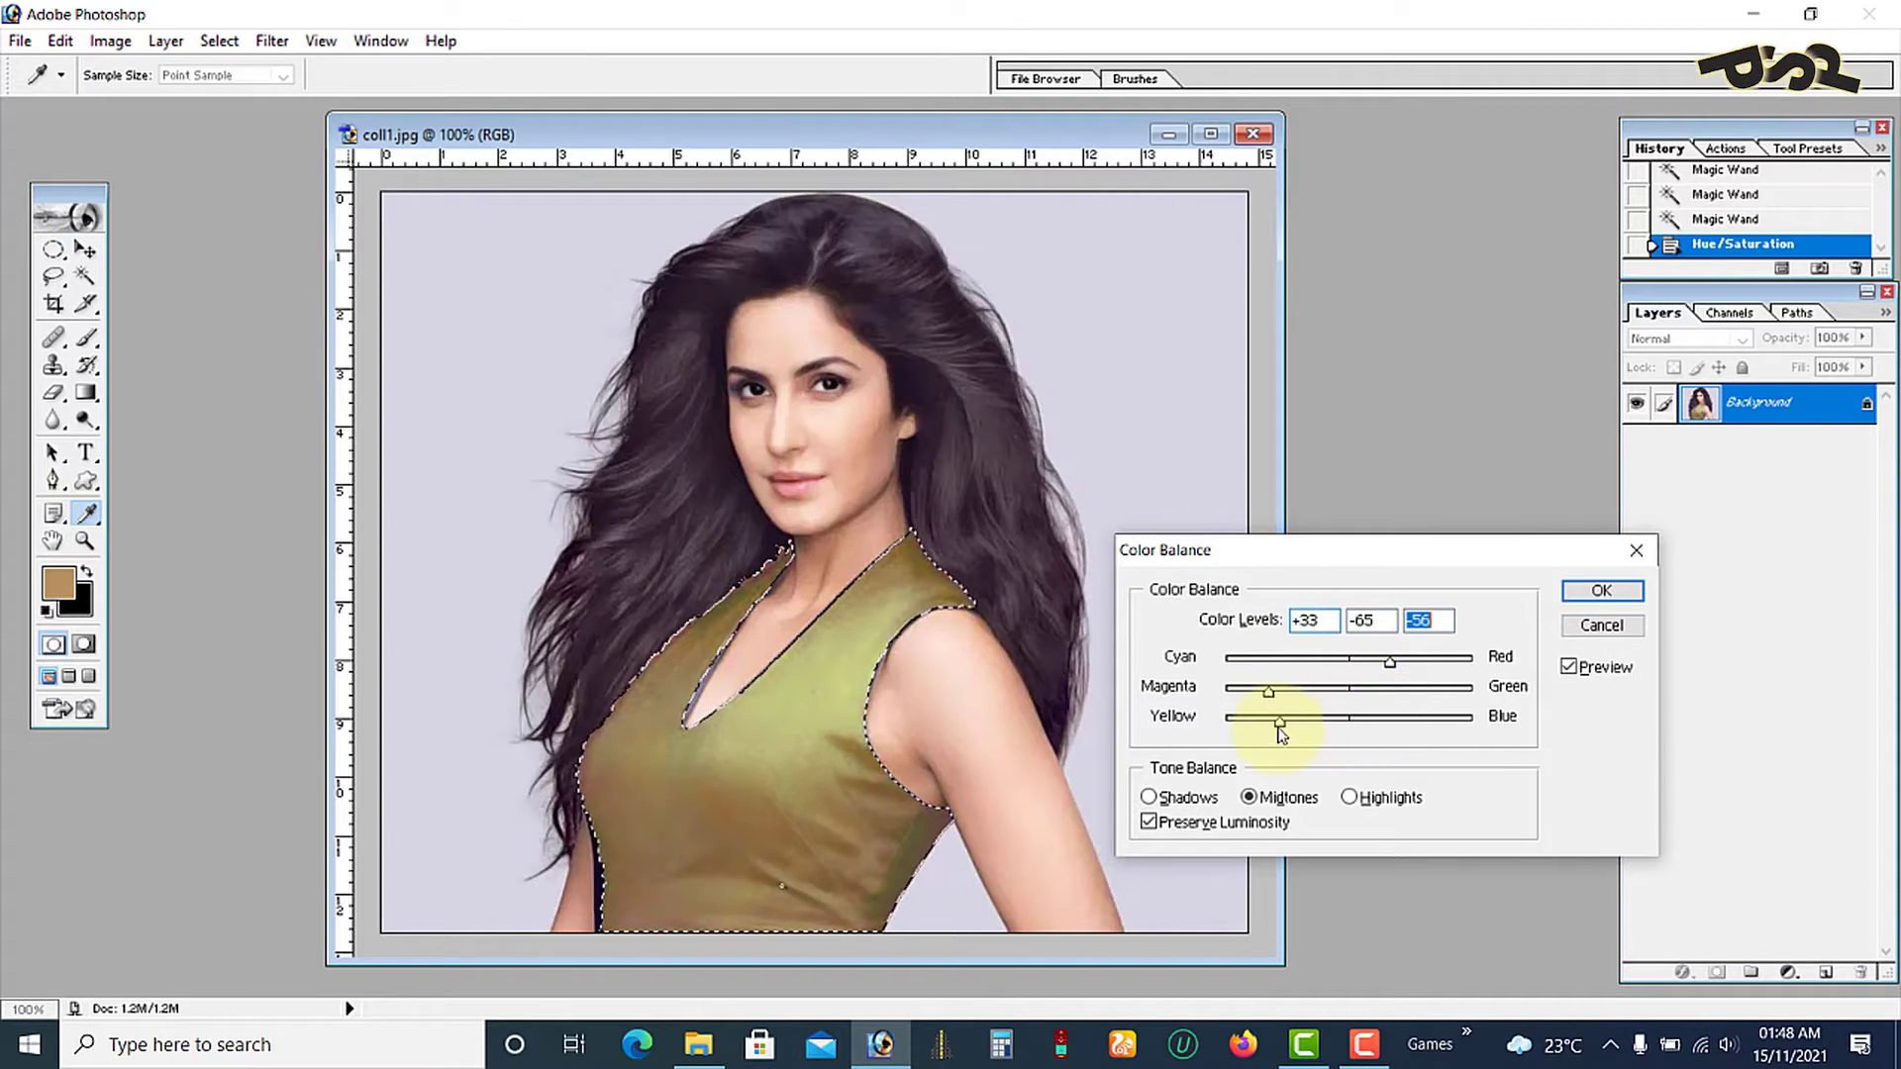
{"action": "left_click_drag", "start_coordinate": [1291, 693], "coordinate": [1422, 693]}
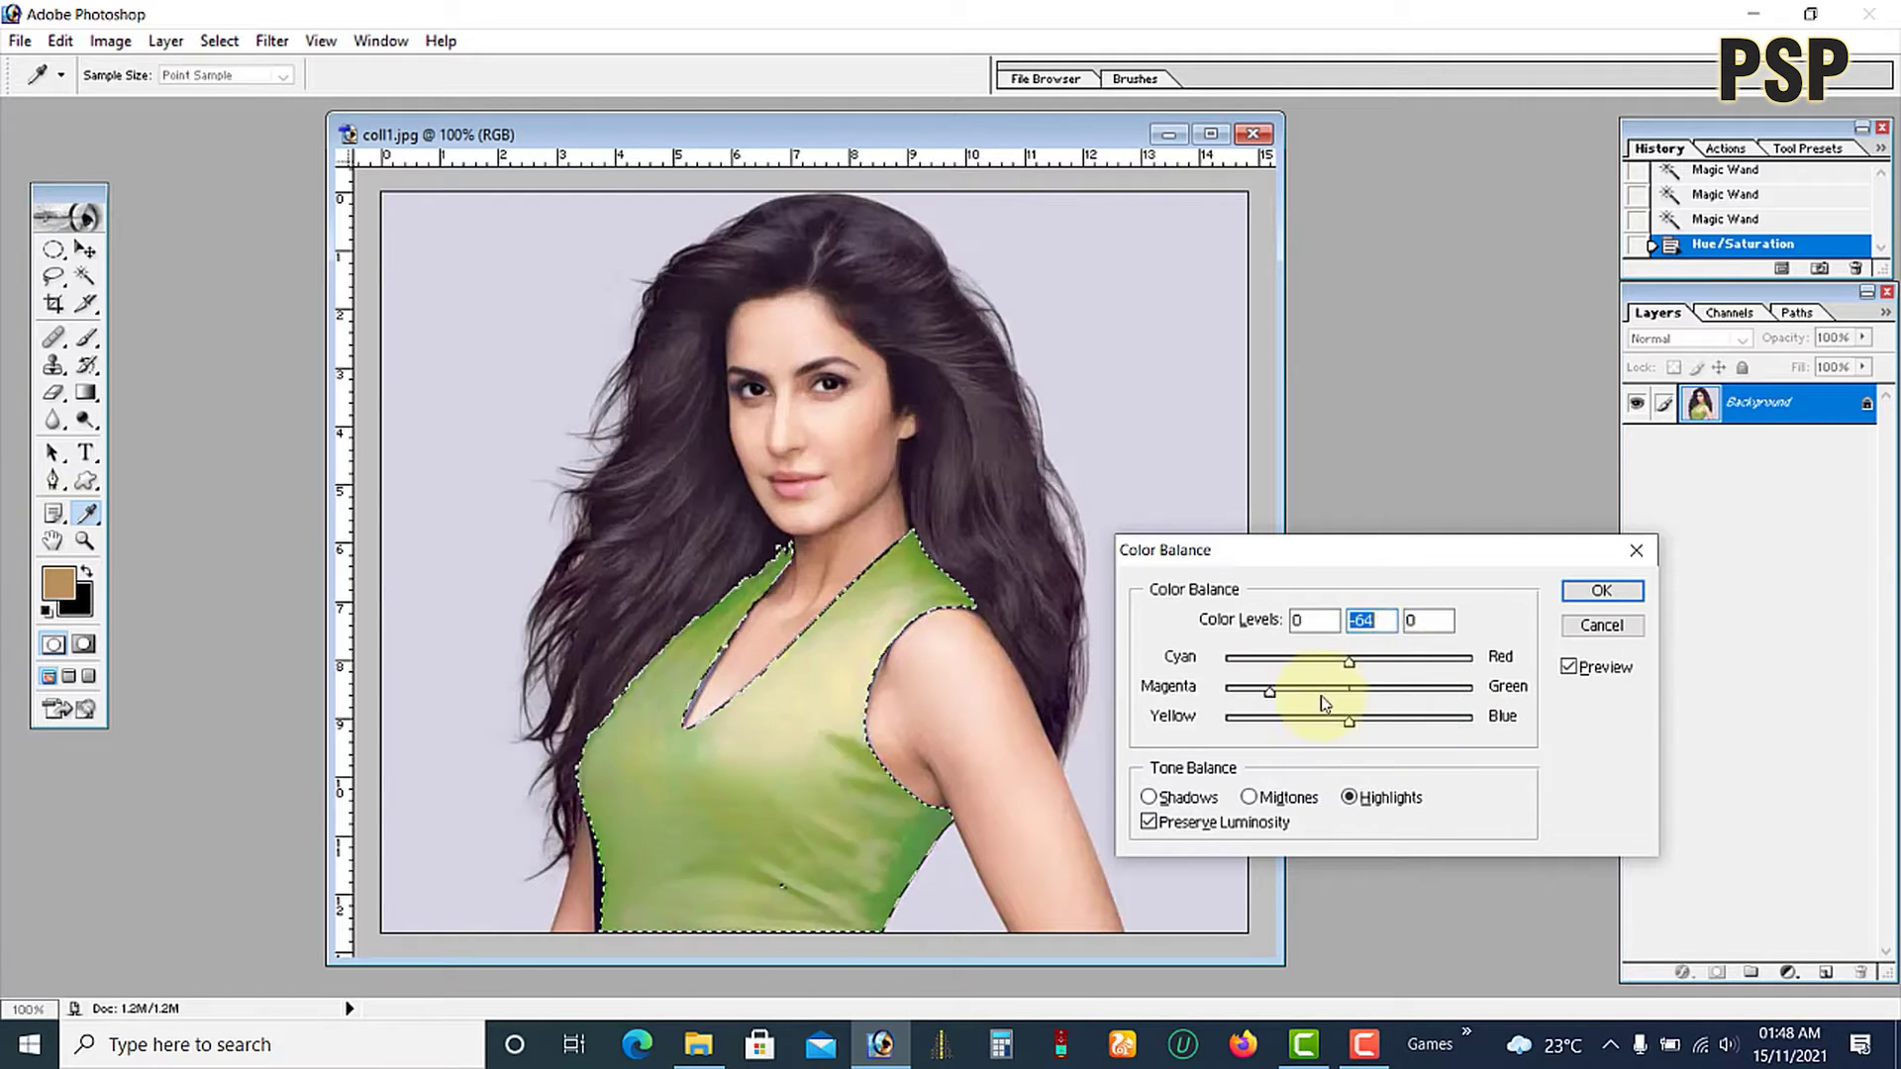
{"action": "key", "text": "Return"}
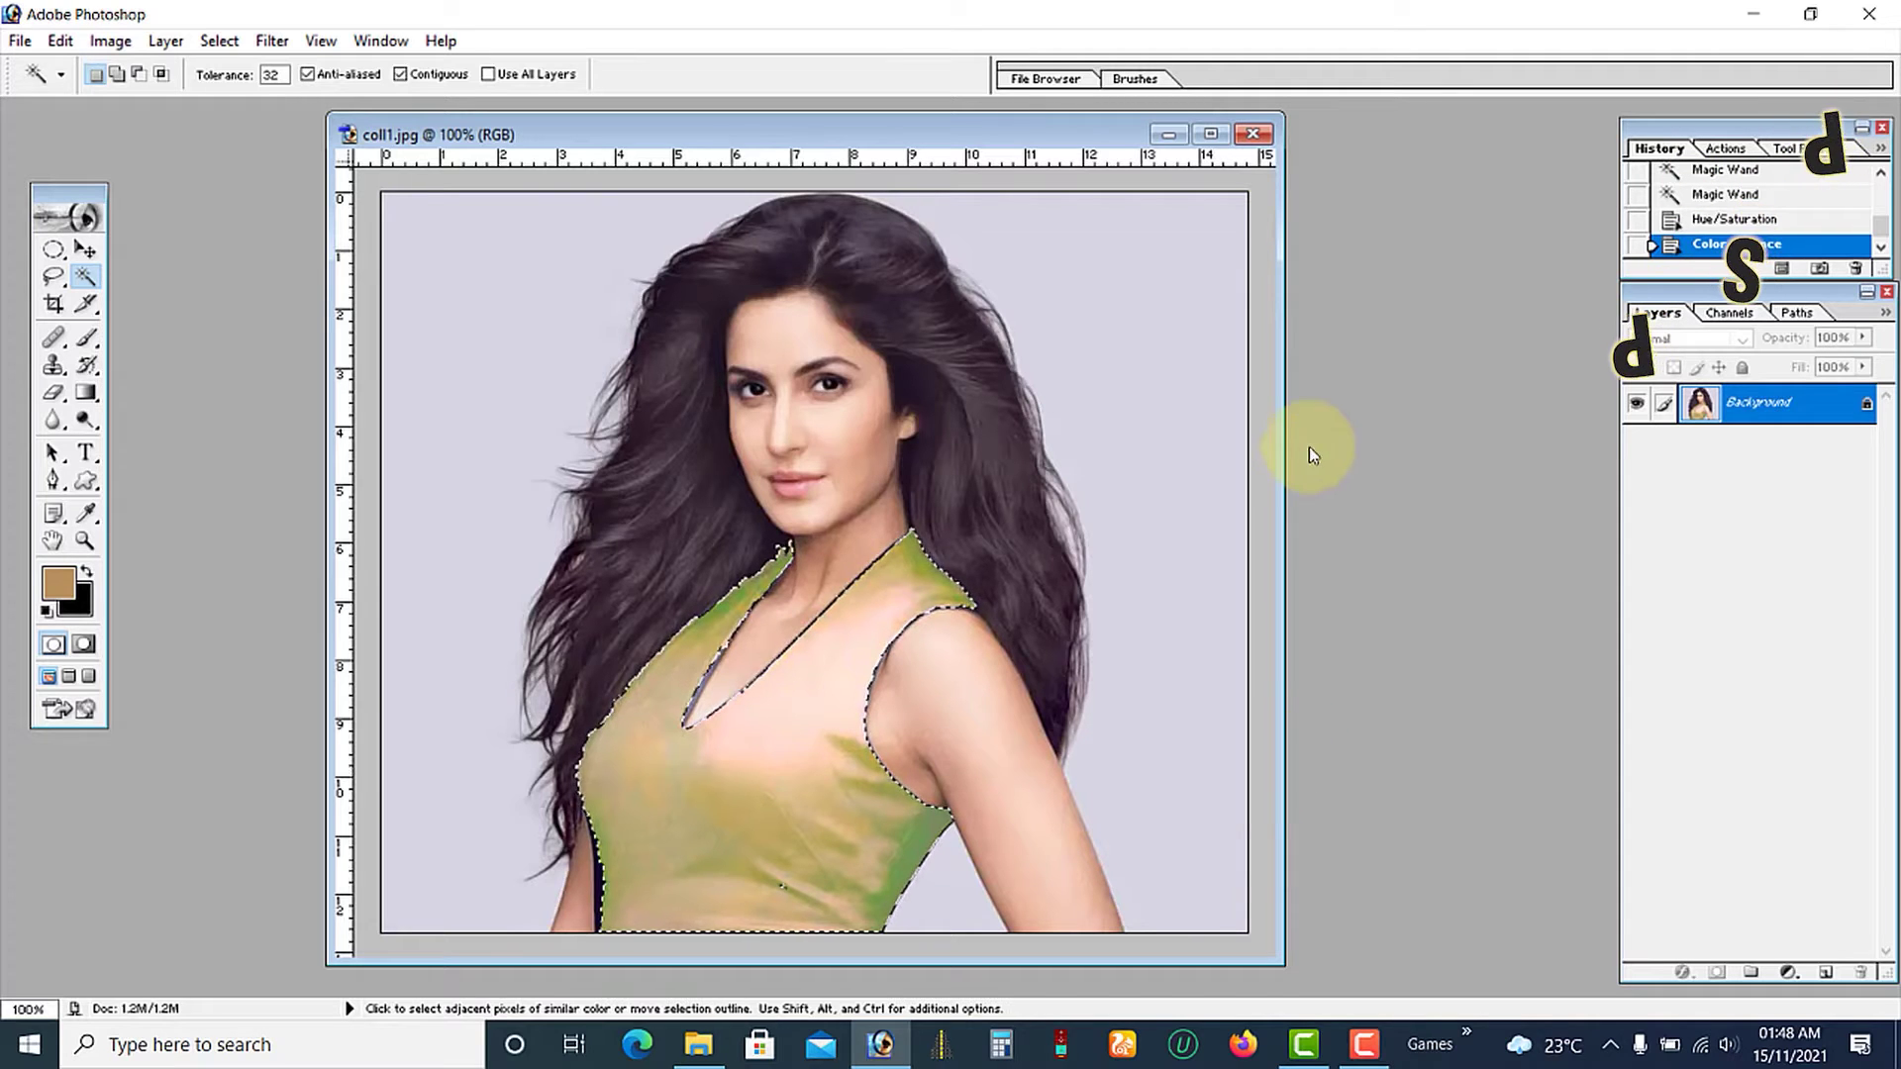
Close coll1.jpg and open the dress color-1 image in a maximized document window
{"action": "left_click", "coordinate": [1254, 135]}
{"action": "left_click", "coordinate": [996, 408]}
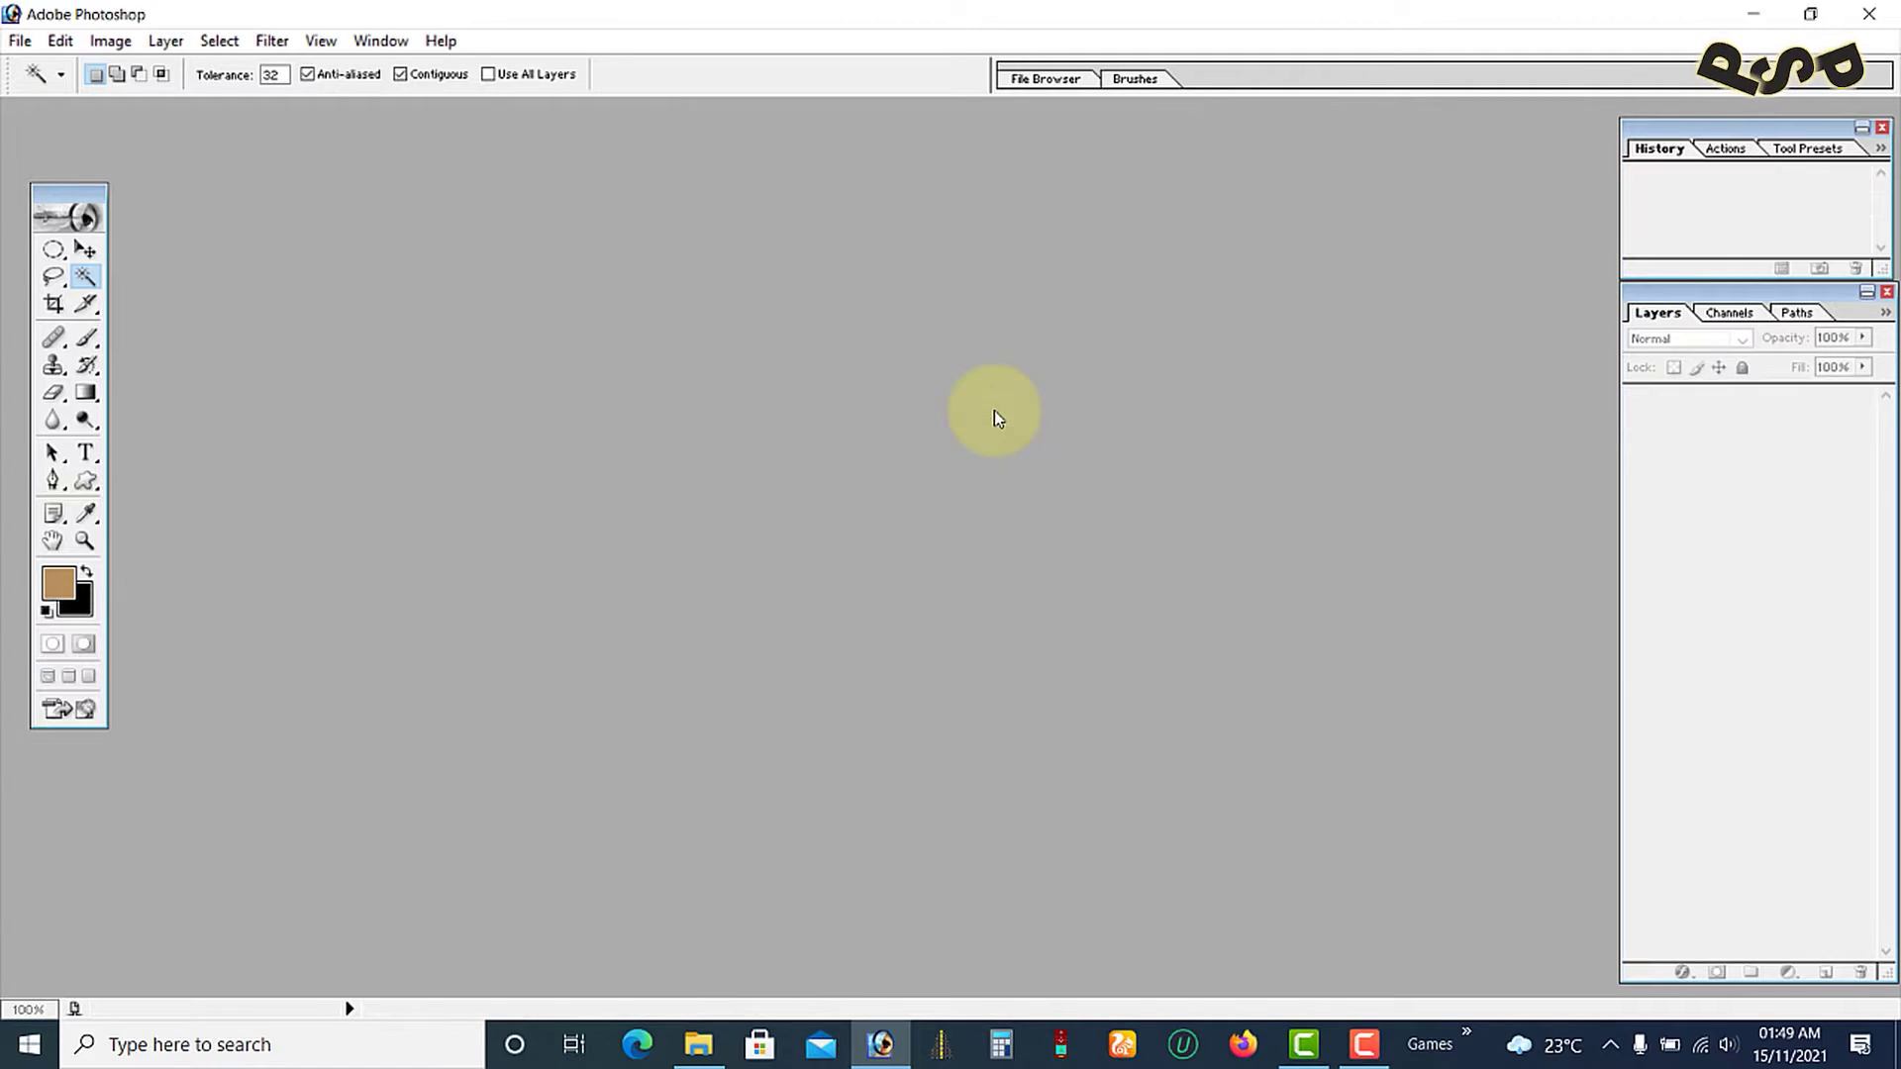
{"action": "double_click", "coordinate": [958, 448]}
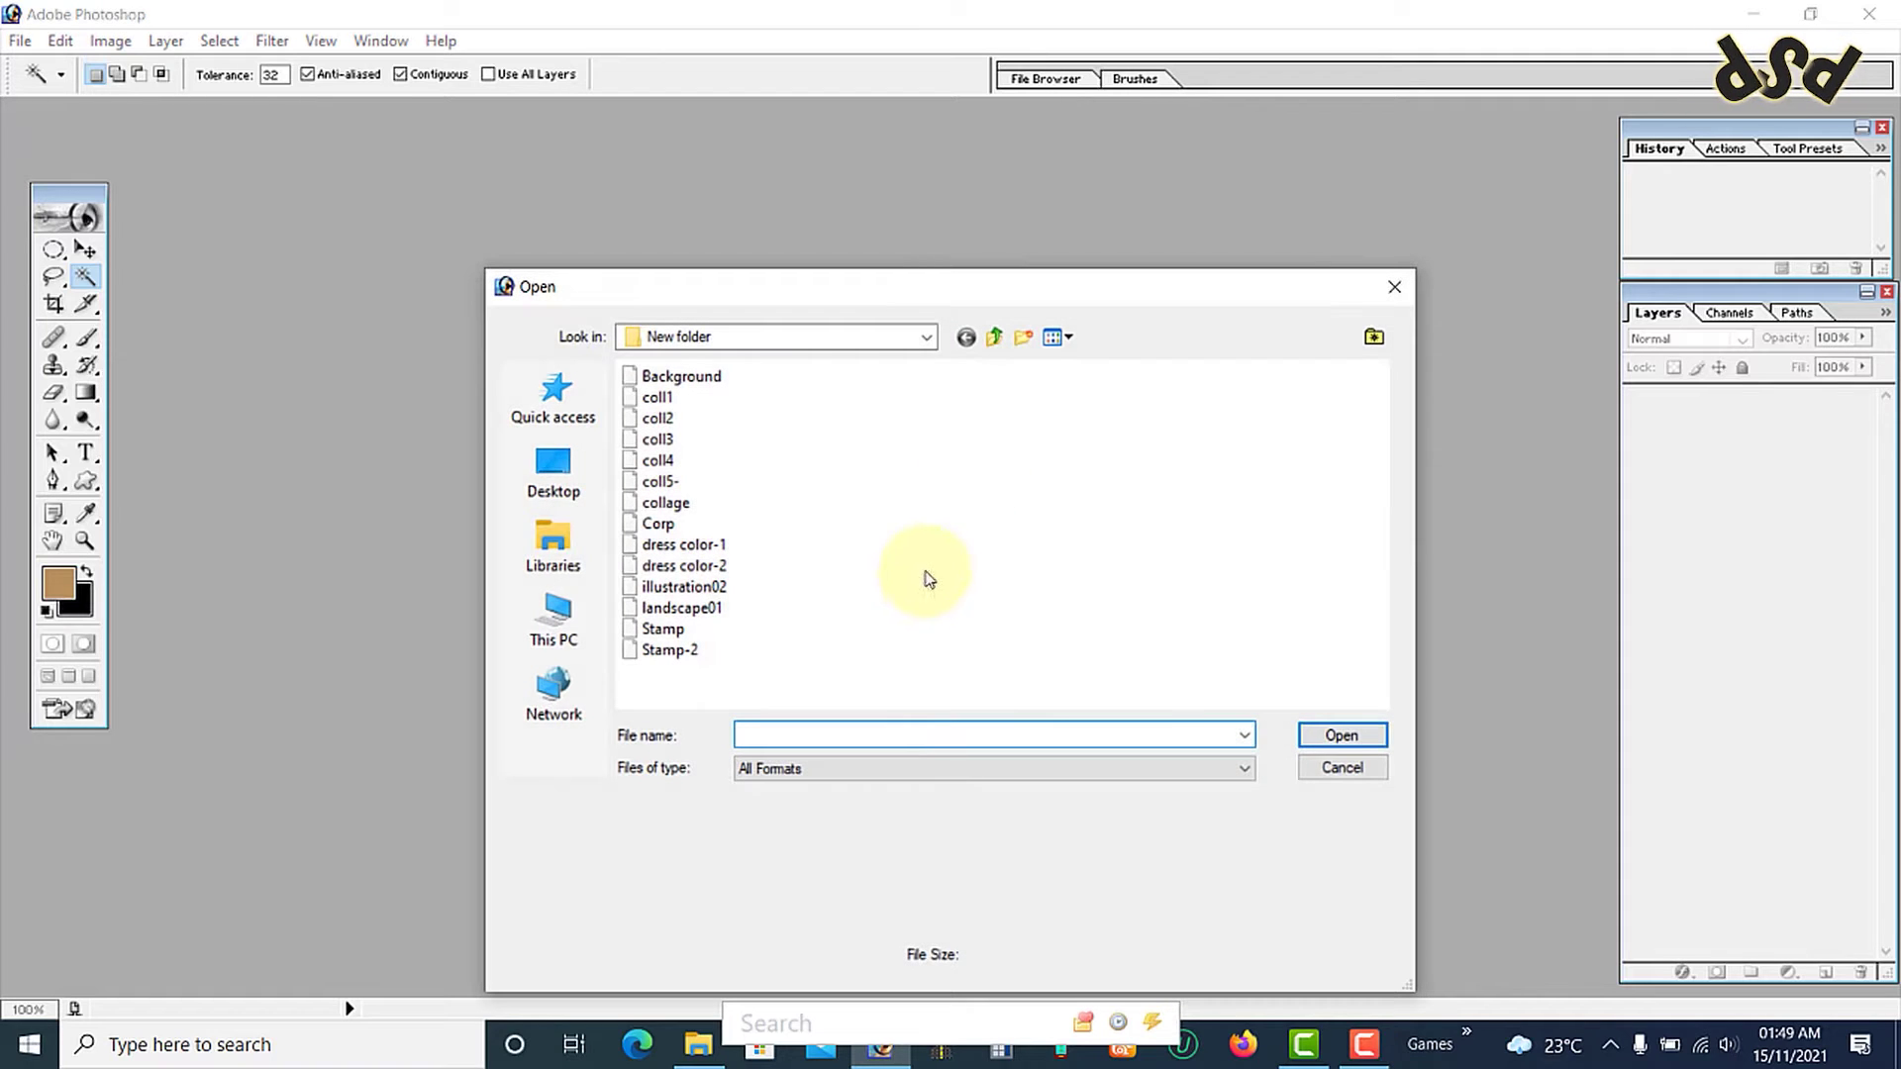
{"action": "double_click", "coordinate": [790, 552]}
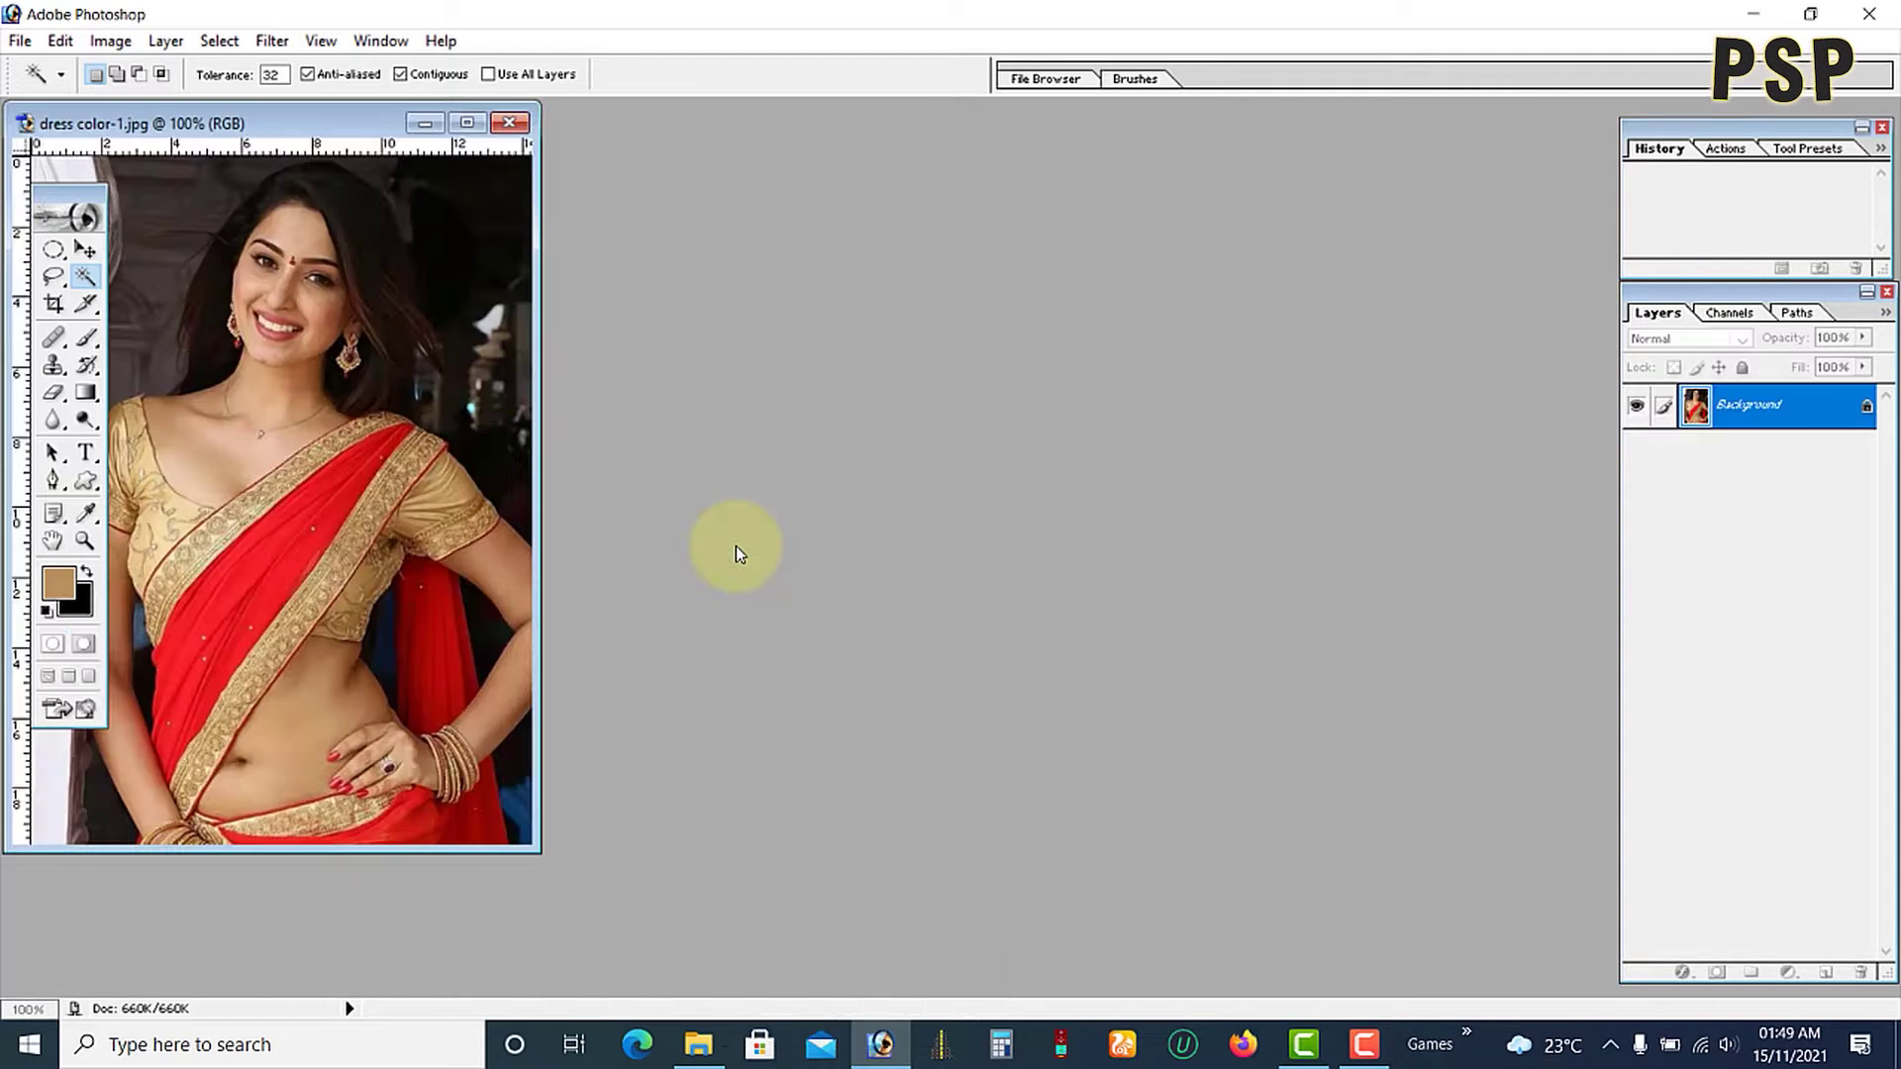
{"action": "left_click_drag", "start_coordinate": [355, 114], "coordinate": [828, 169]}
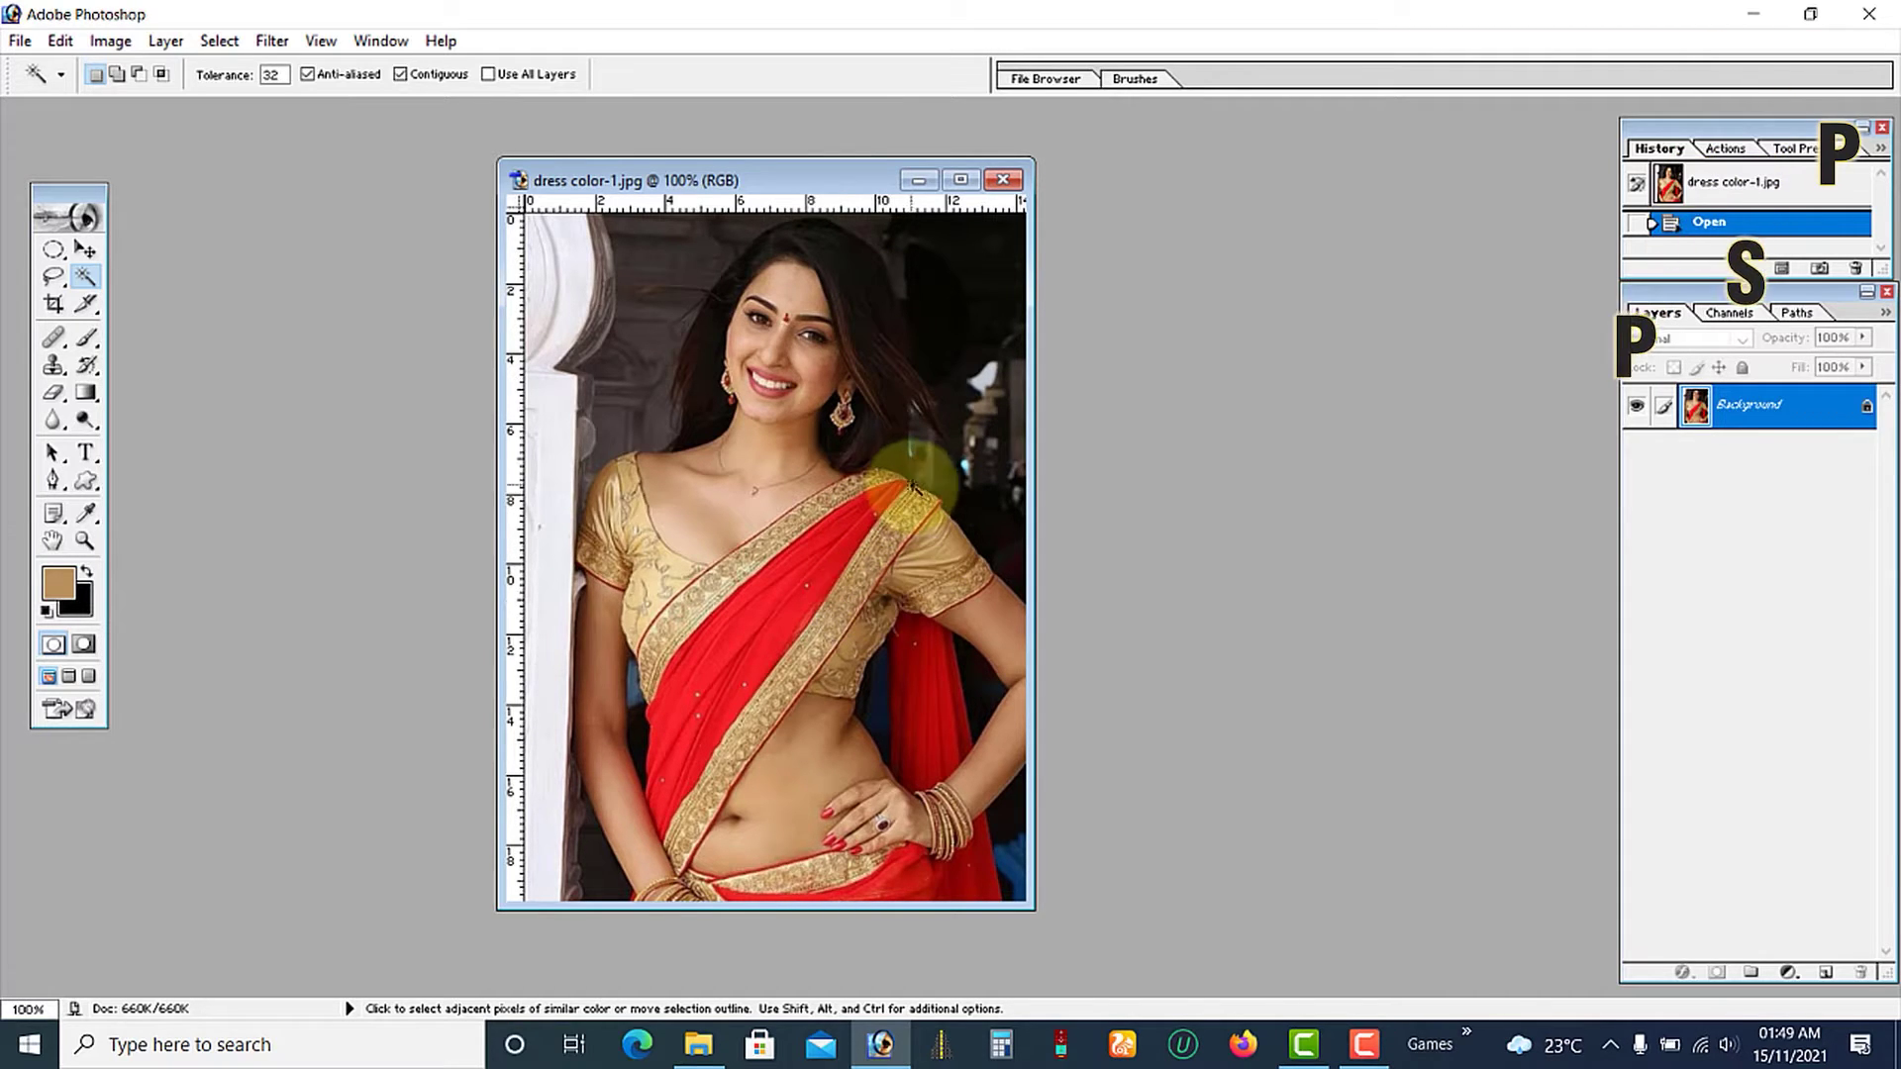
{"action": "left_click", "coordinate": [961, 180]}
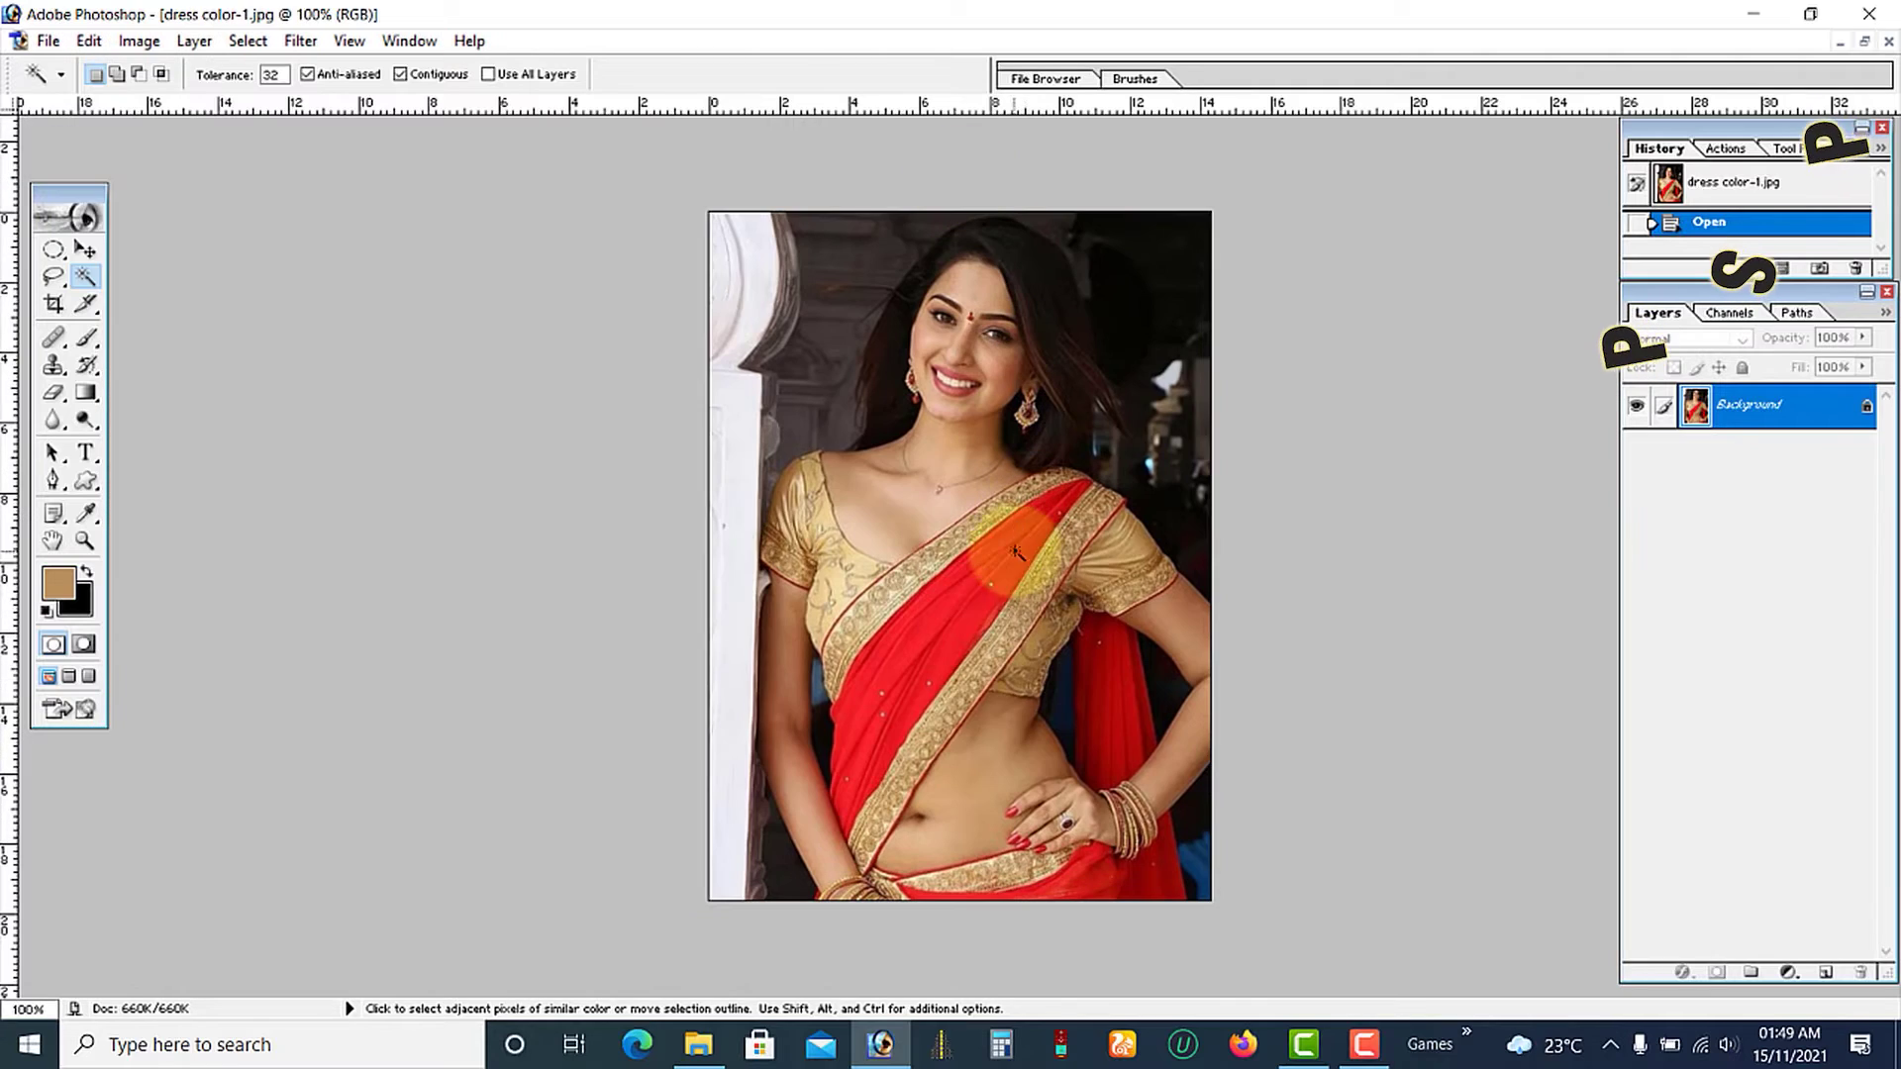
Select the red front drape of the saree with the Magic Wand, adding its remaining shades up to the shoulder
{"action": "left_click", "coordinate": [921, 684]}
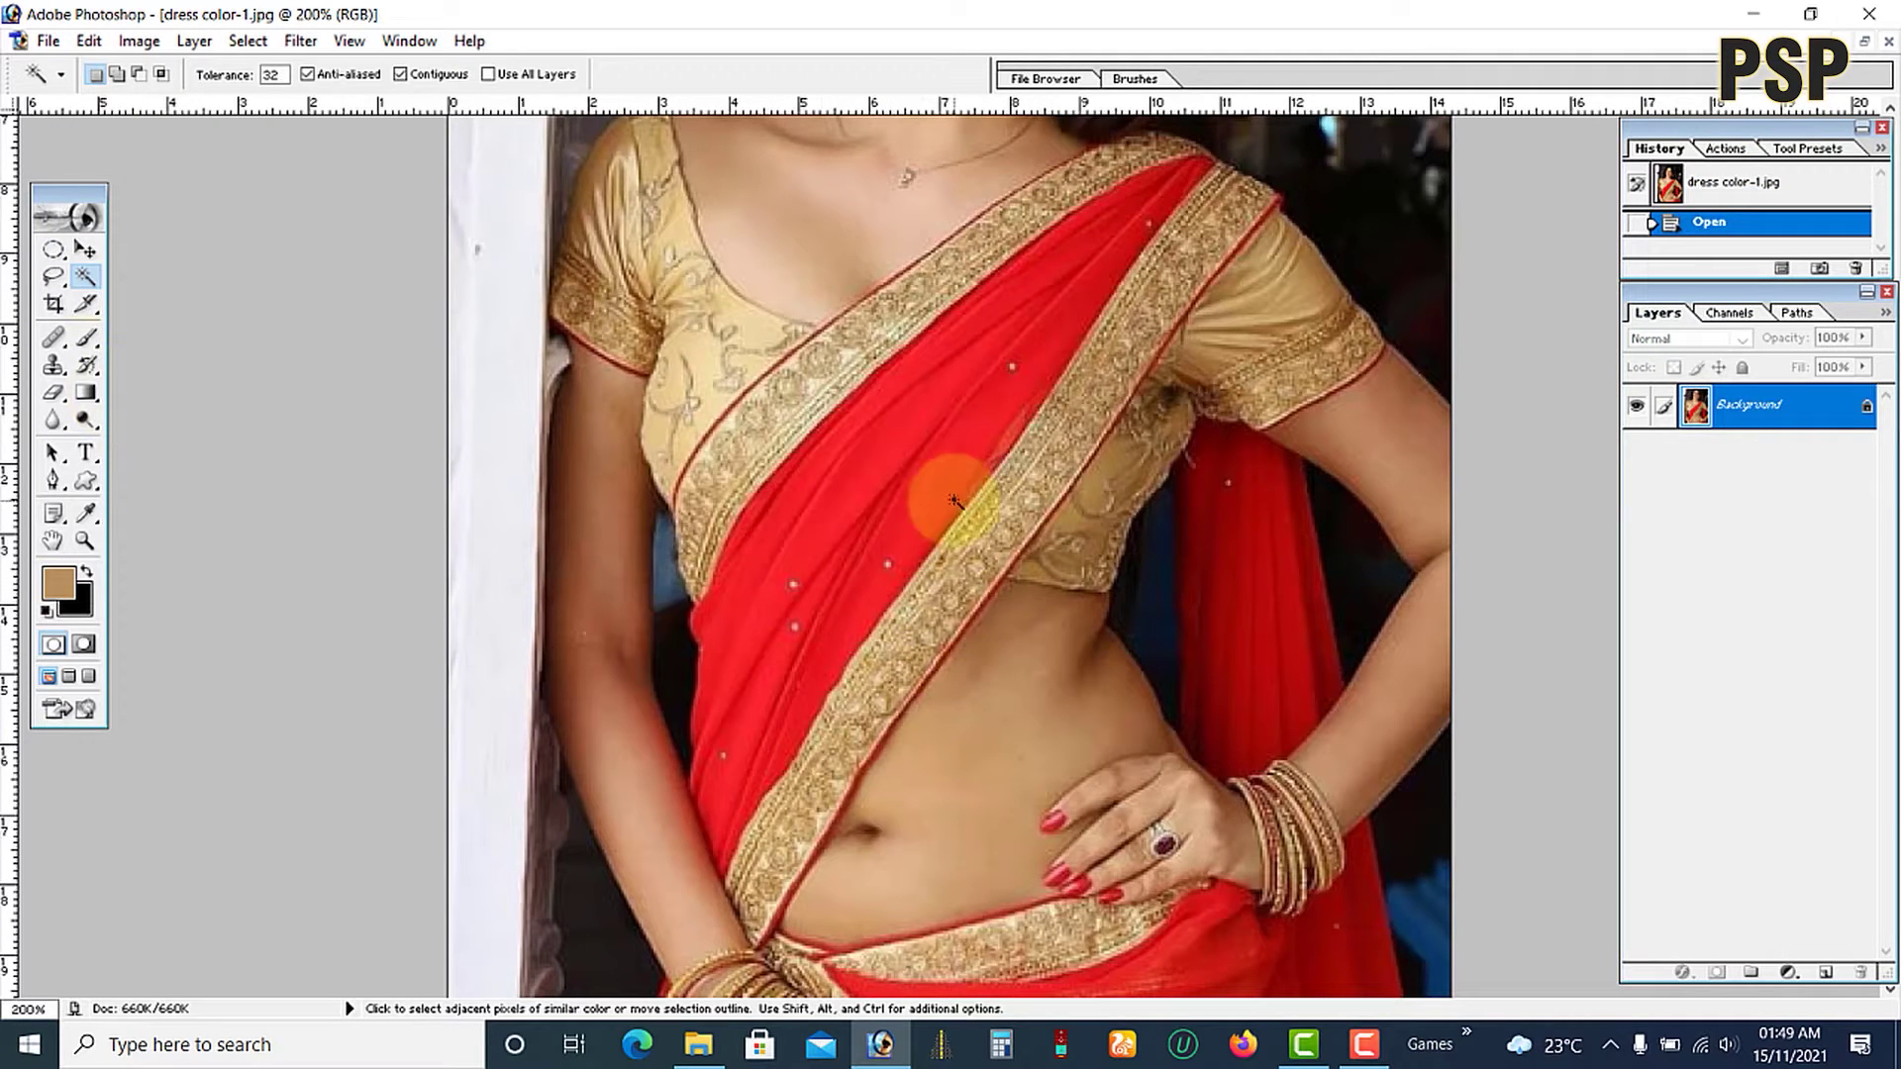
{"action": "left_click", "coordinate": [931, 458]}
{"action": "left_click", "coordinate": [897, 492]}
{"action": "left_click", "coordinate": [850, 528]}
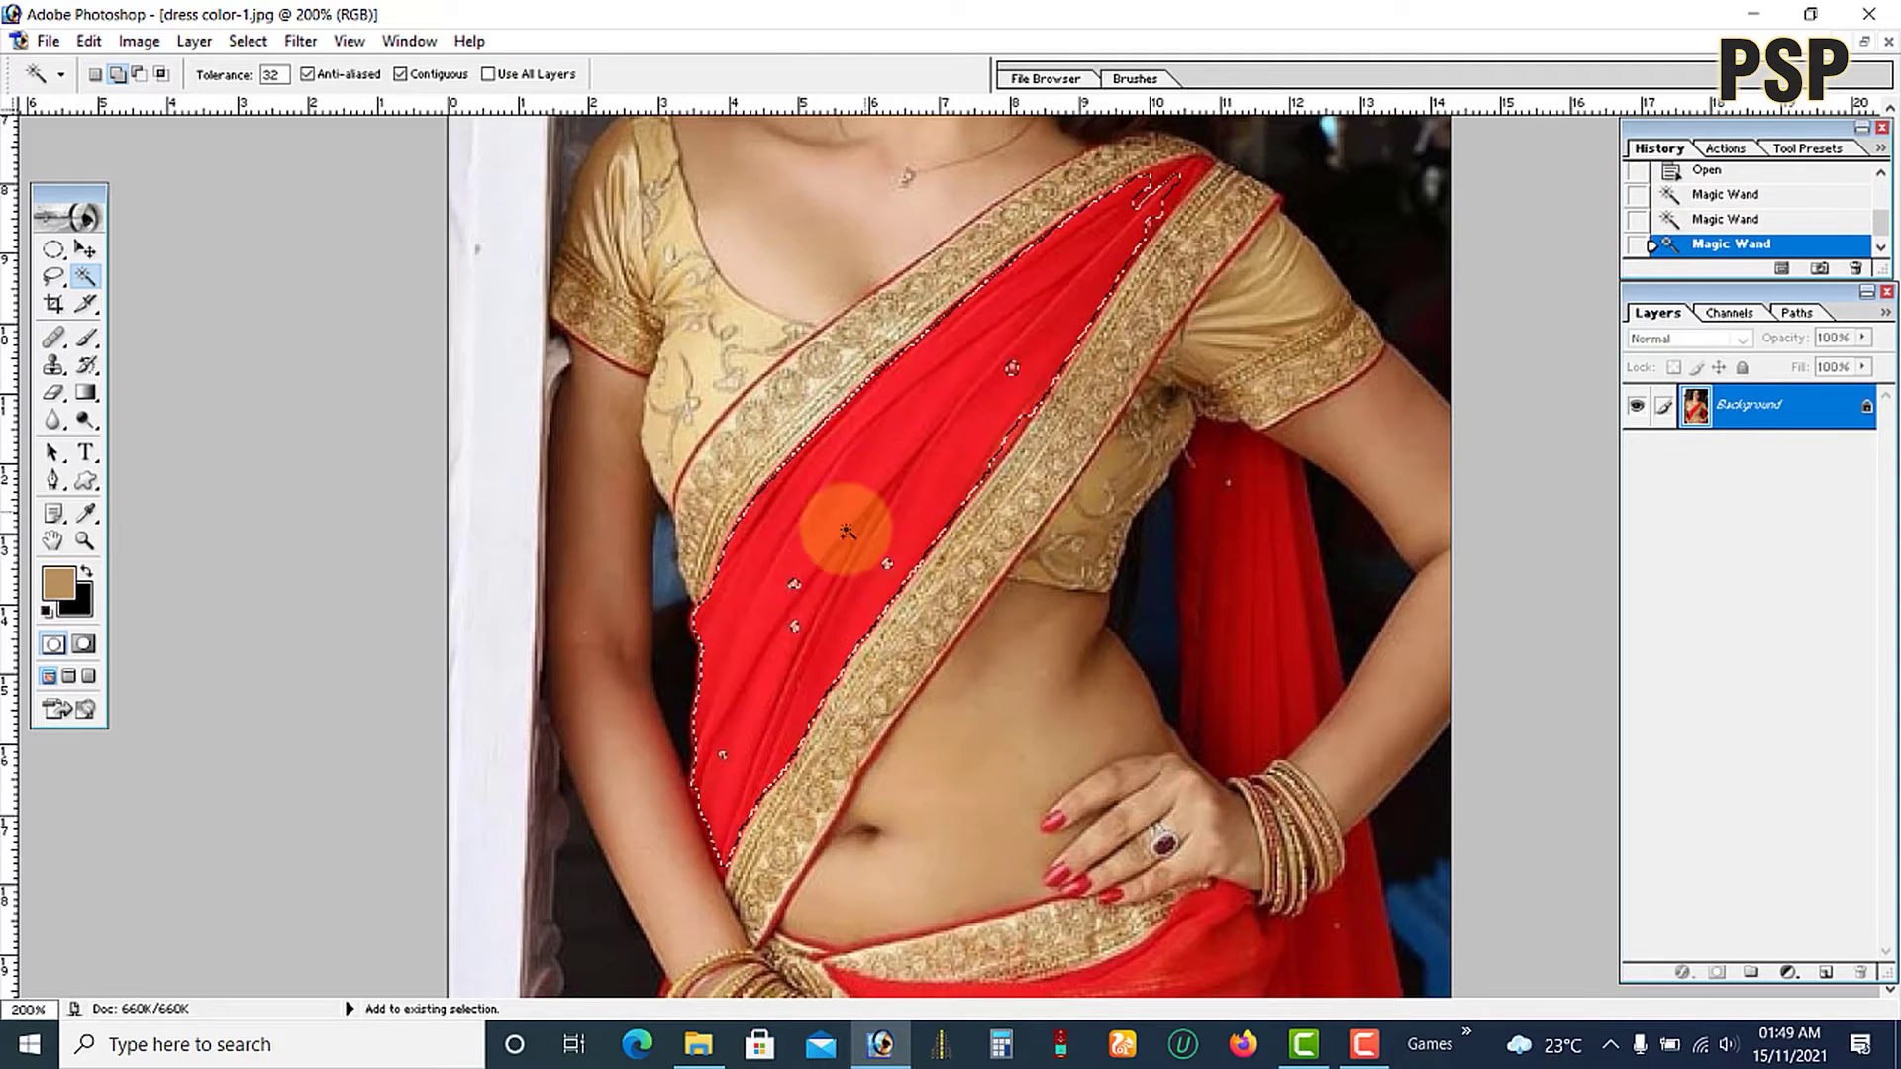
{"action": "left_click", "coordinate": [812, 564]}
{"action": "left_click", "coordinate": [786, 620]}
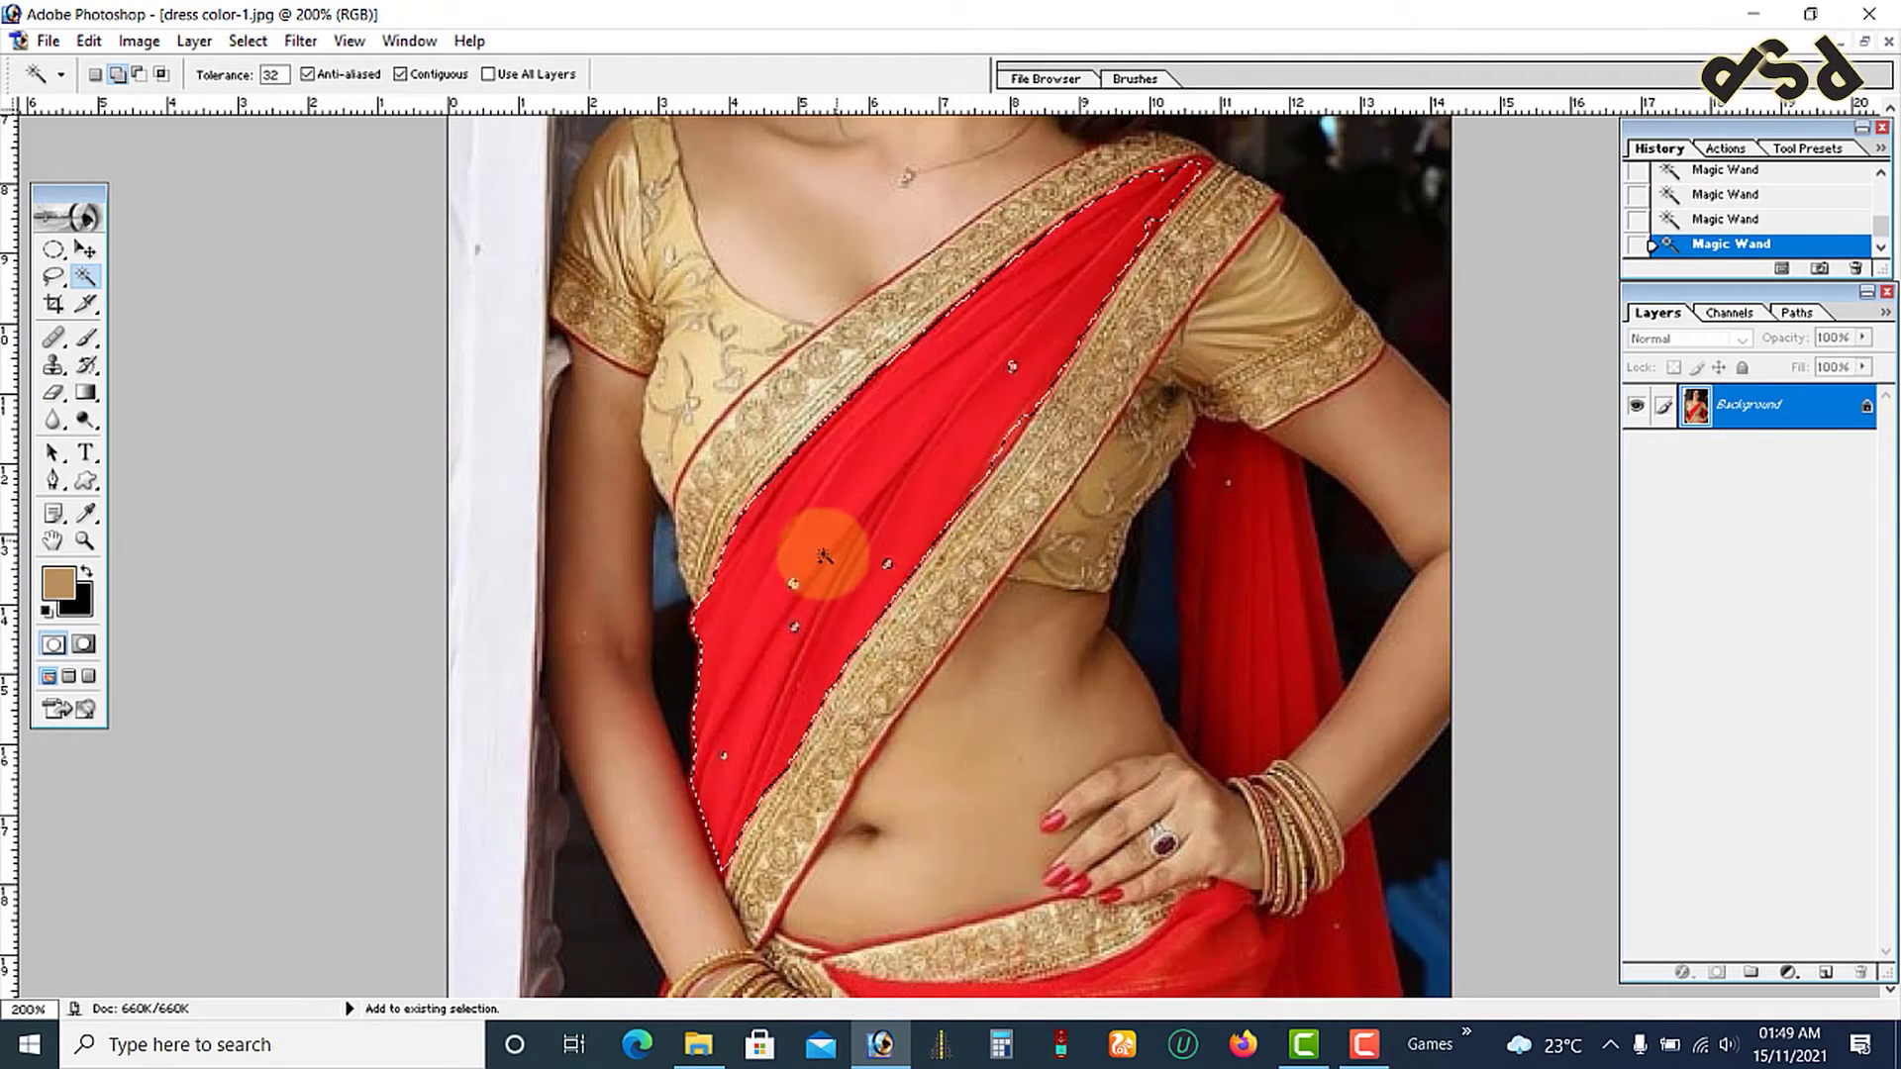
{"action": "left_click", "coordinate": [1116, 301], "text": "ctrl"}
{"action": "left_click", "coordinate": [1116, 301], "text": "ctrl"}
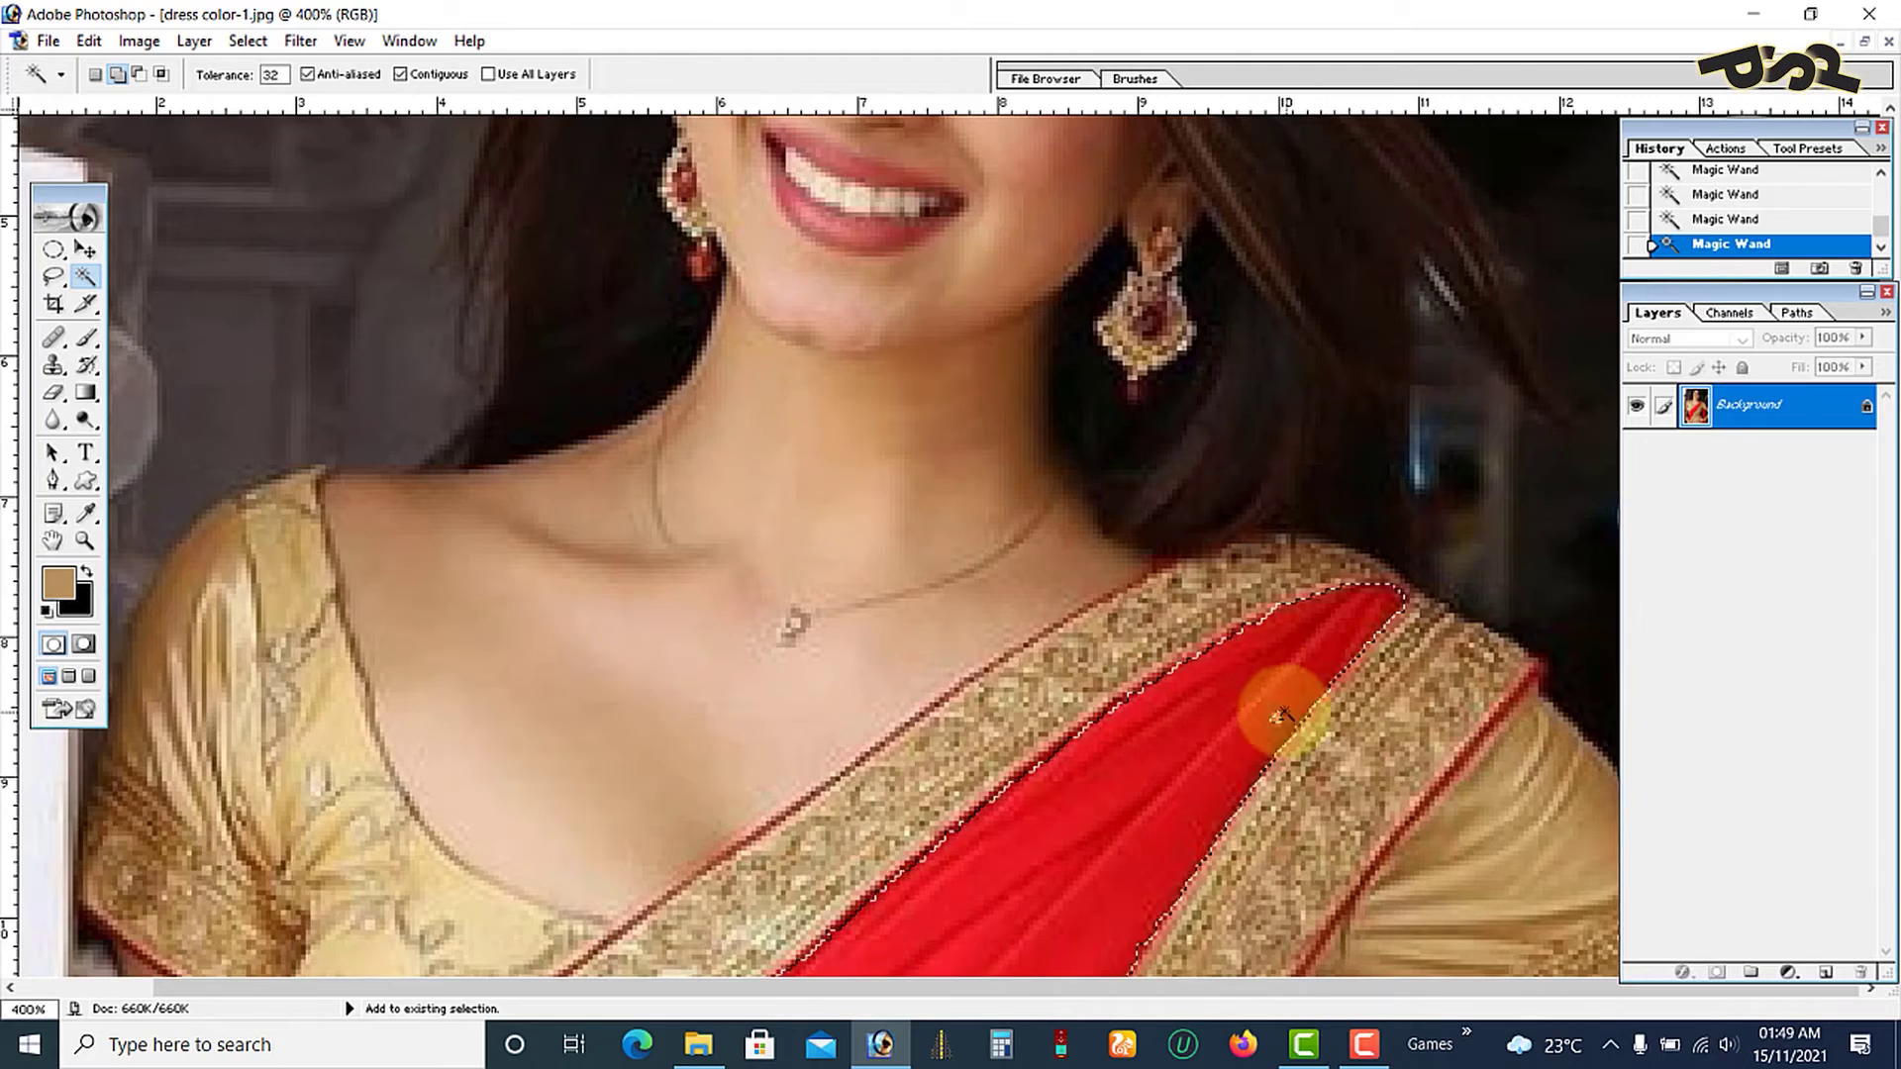
{"action": "scroll", "coordinate": [990, 731], "scroll_direction": "down", "scroll_amount": 3}
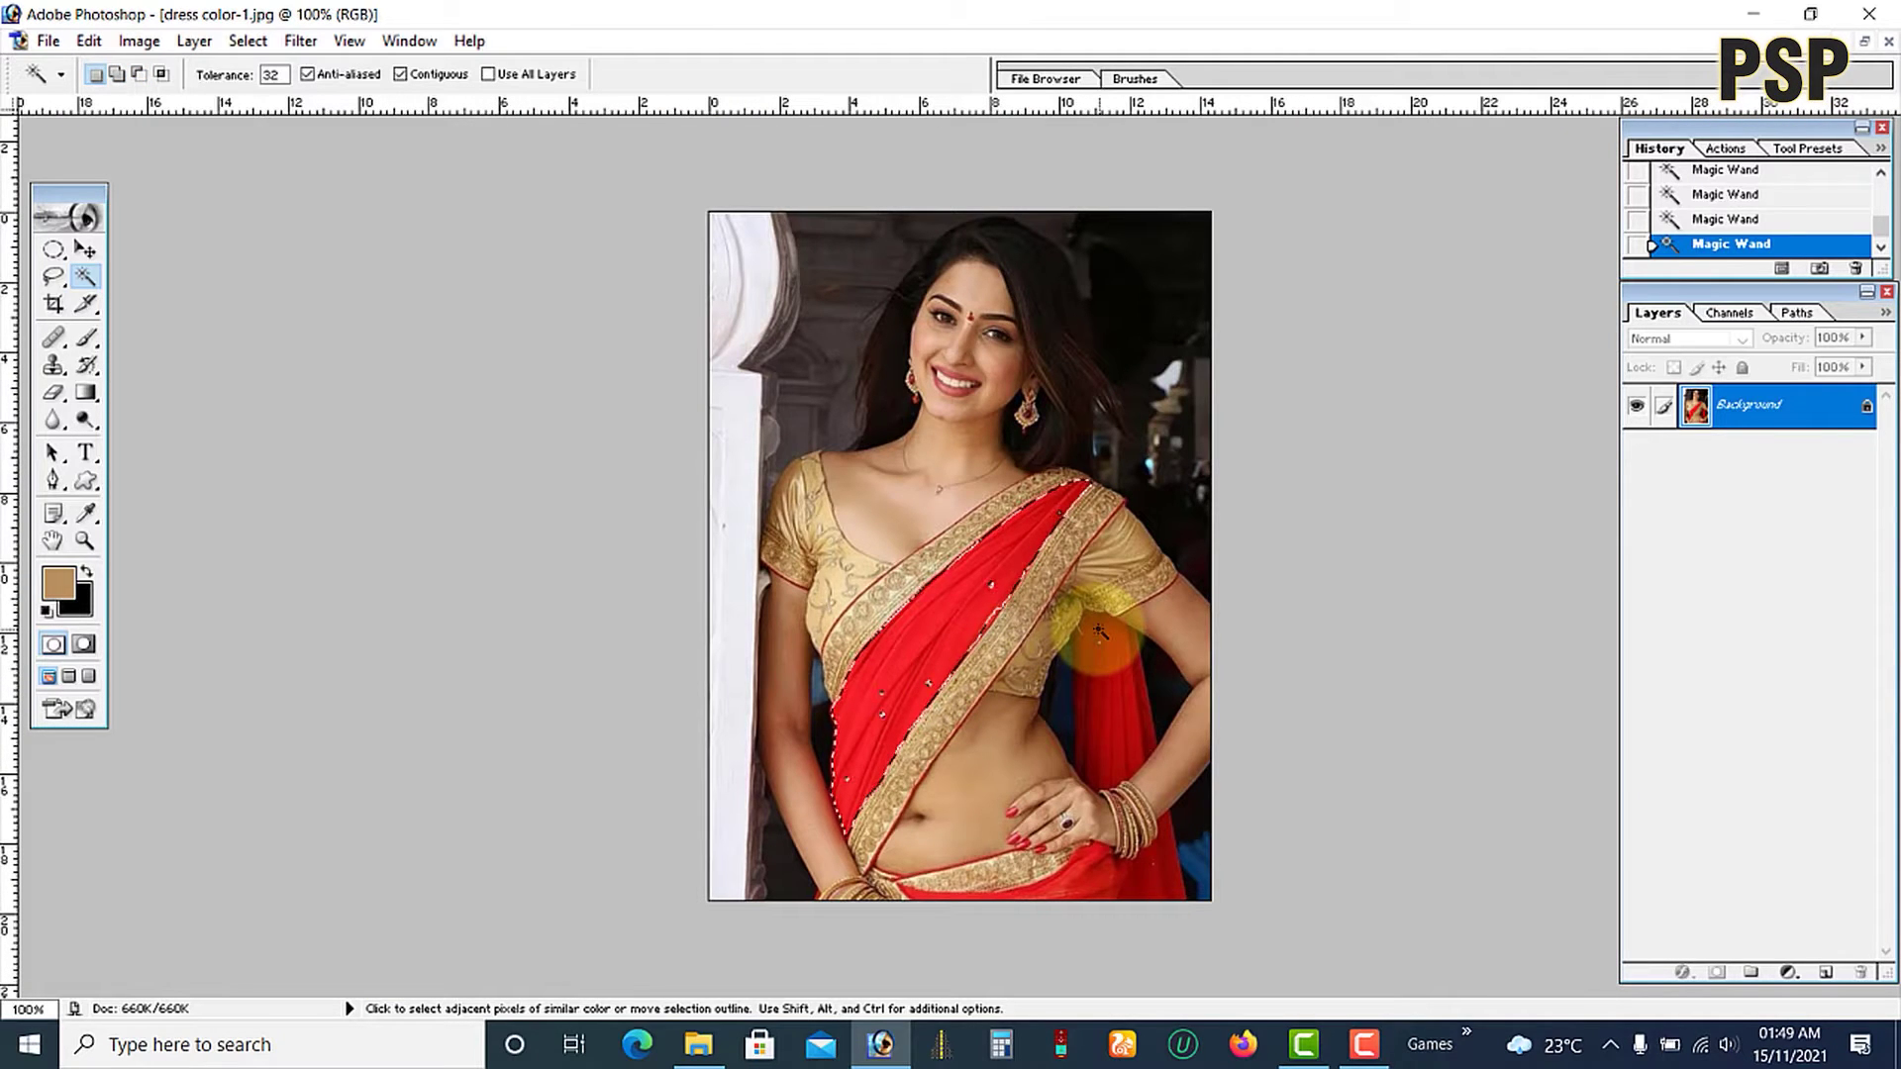
Recolor the selected front drape purple with Hue/Saturation at hue -97
{"action": "key", "text": "ctrl+u"}
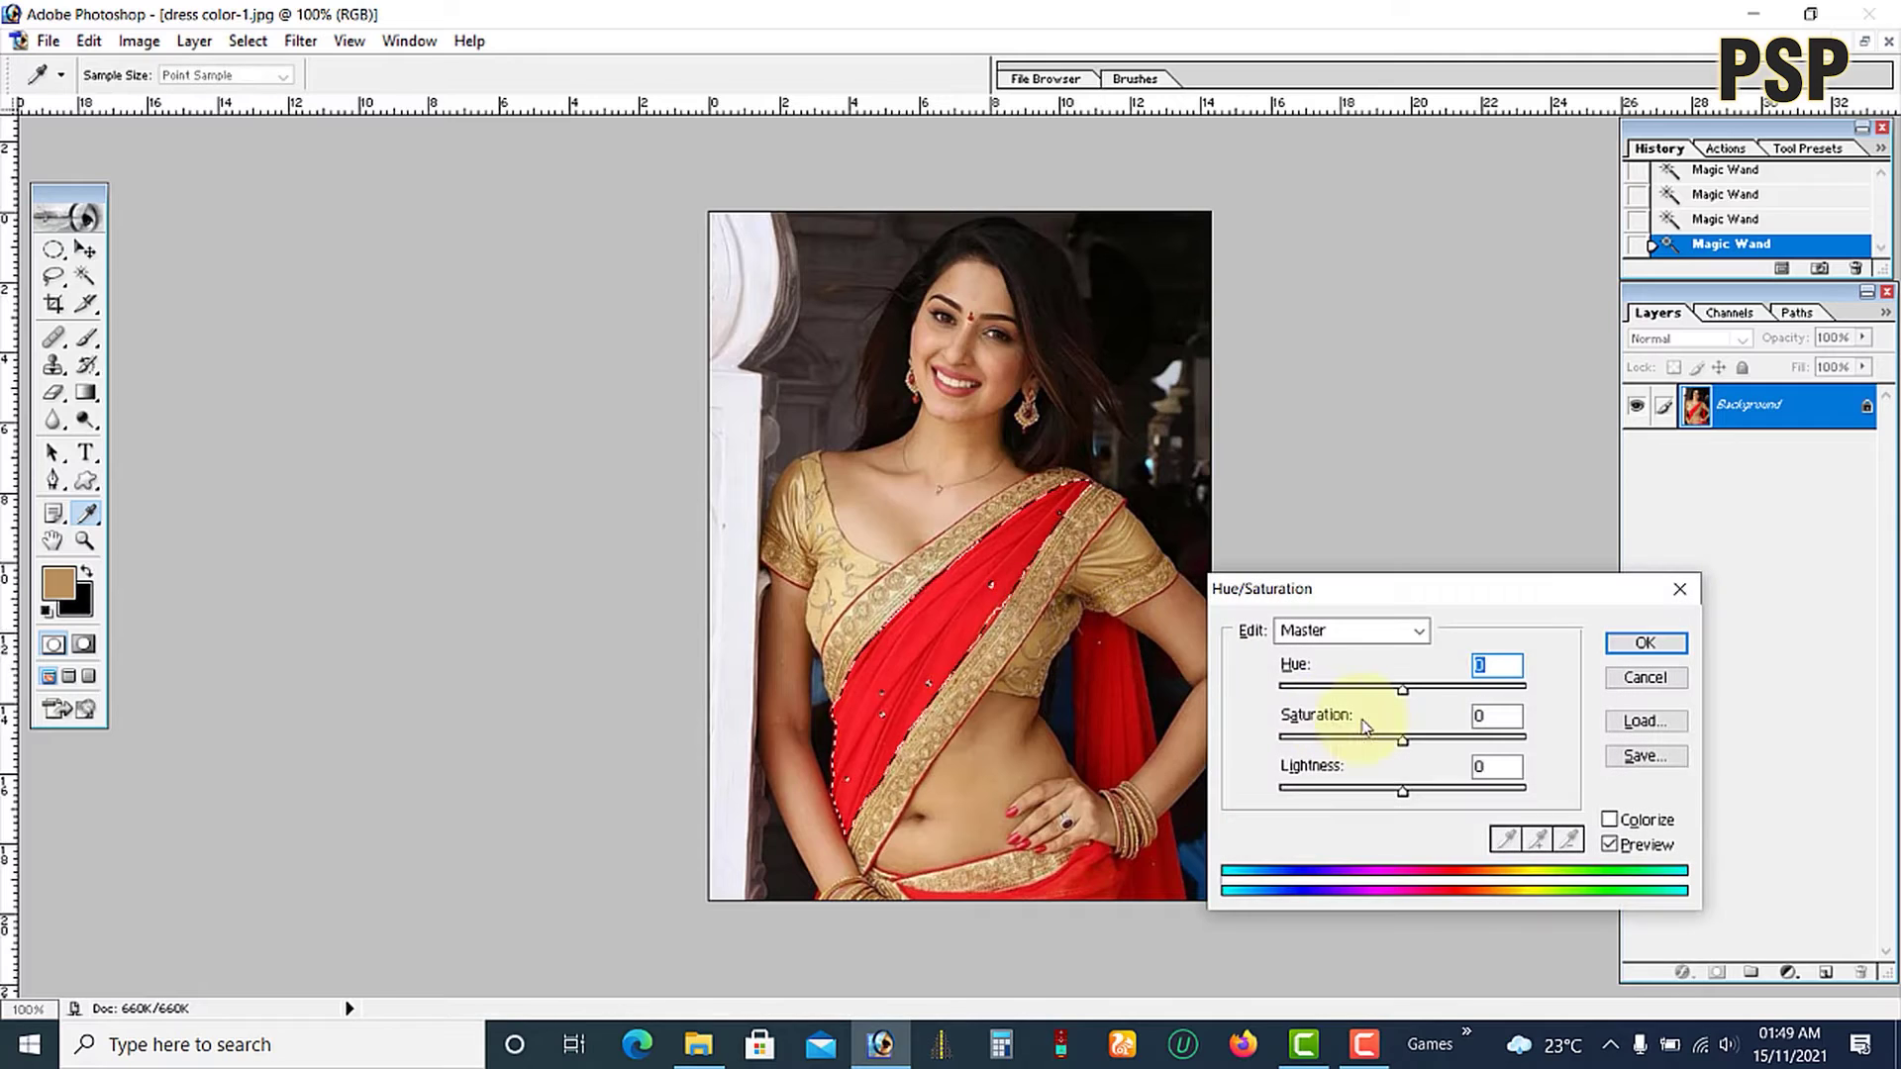
{"action": "left_click_drag", "start_coordinate": [1402, 690], "coordinate": [1323, 704]}
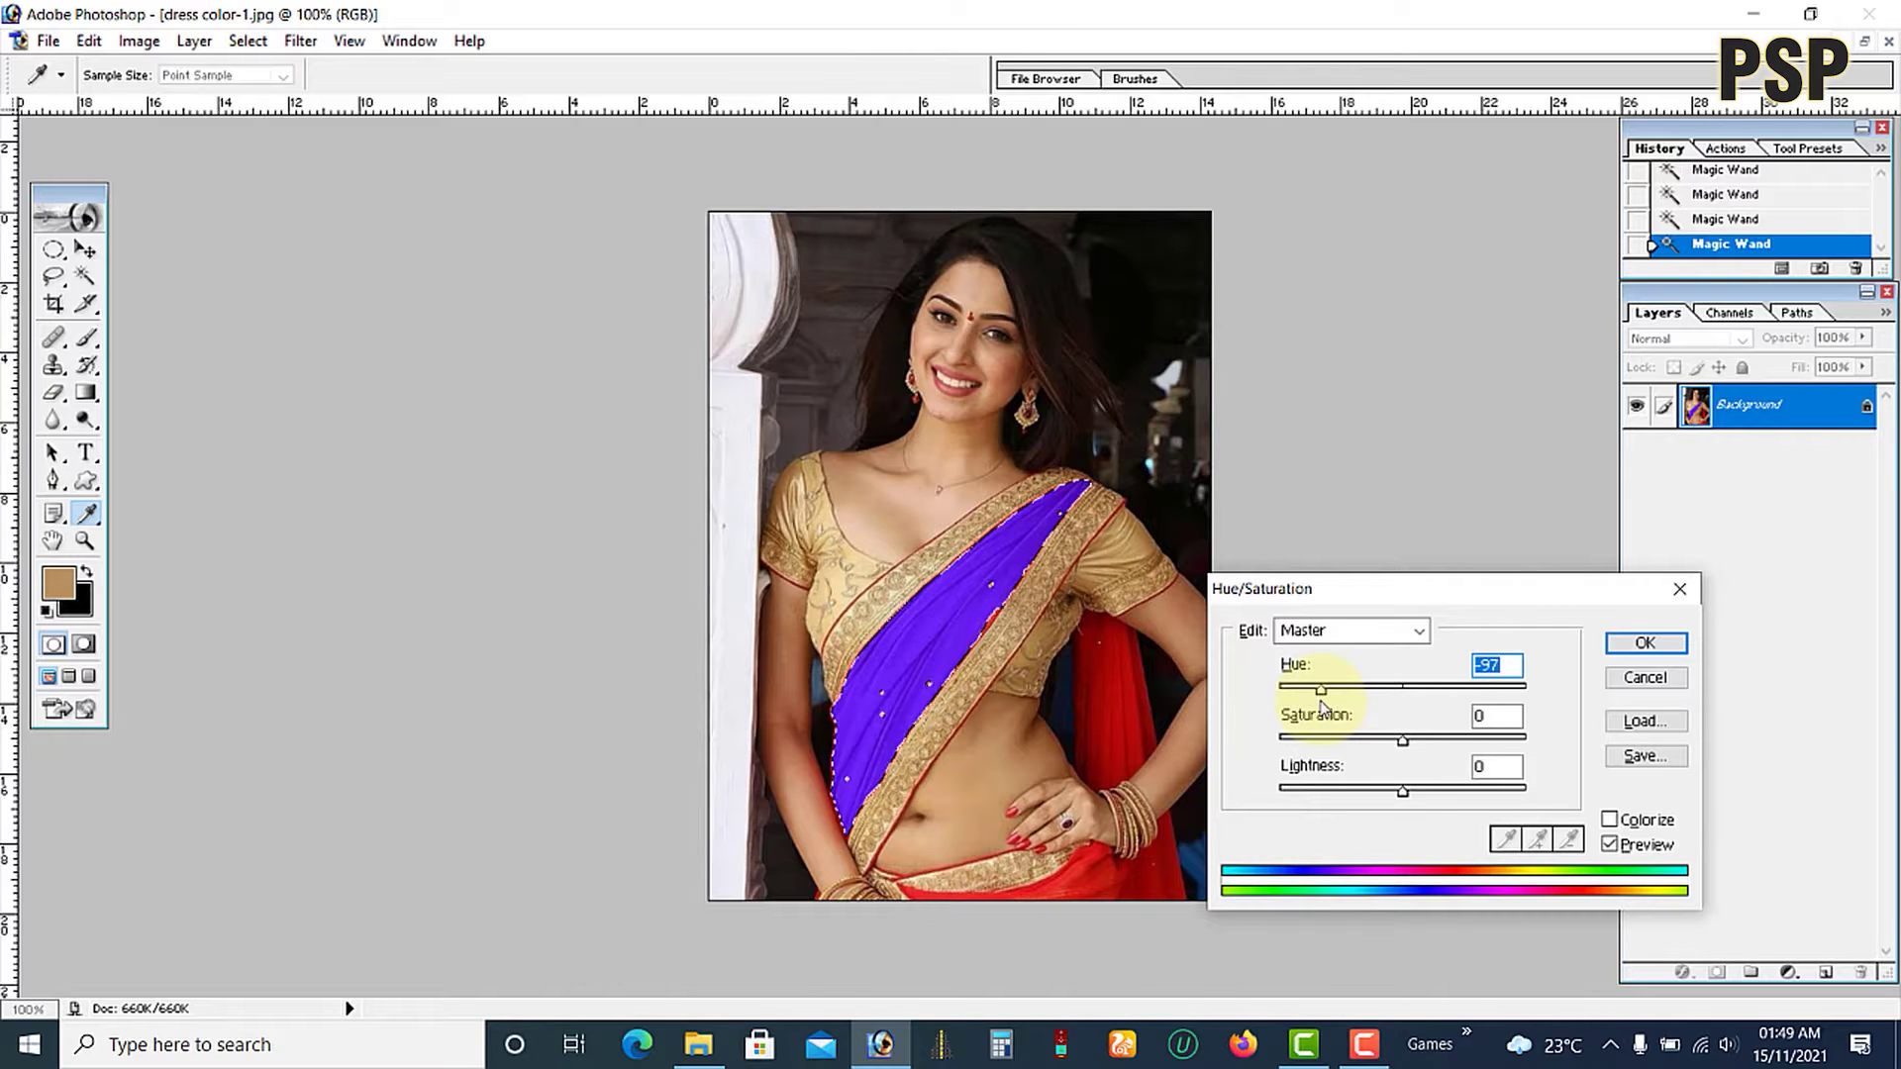
{"action": "left_click", "coordinate": [1646, 644]}
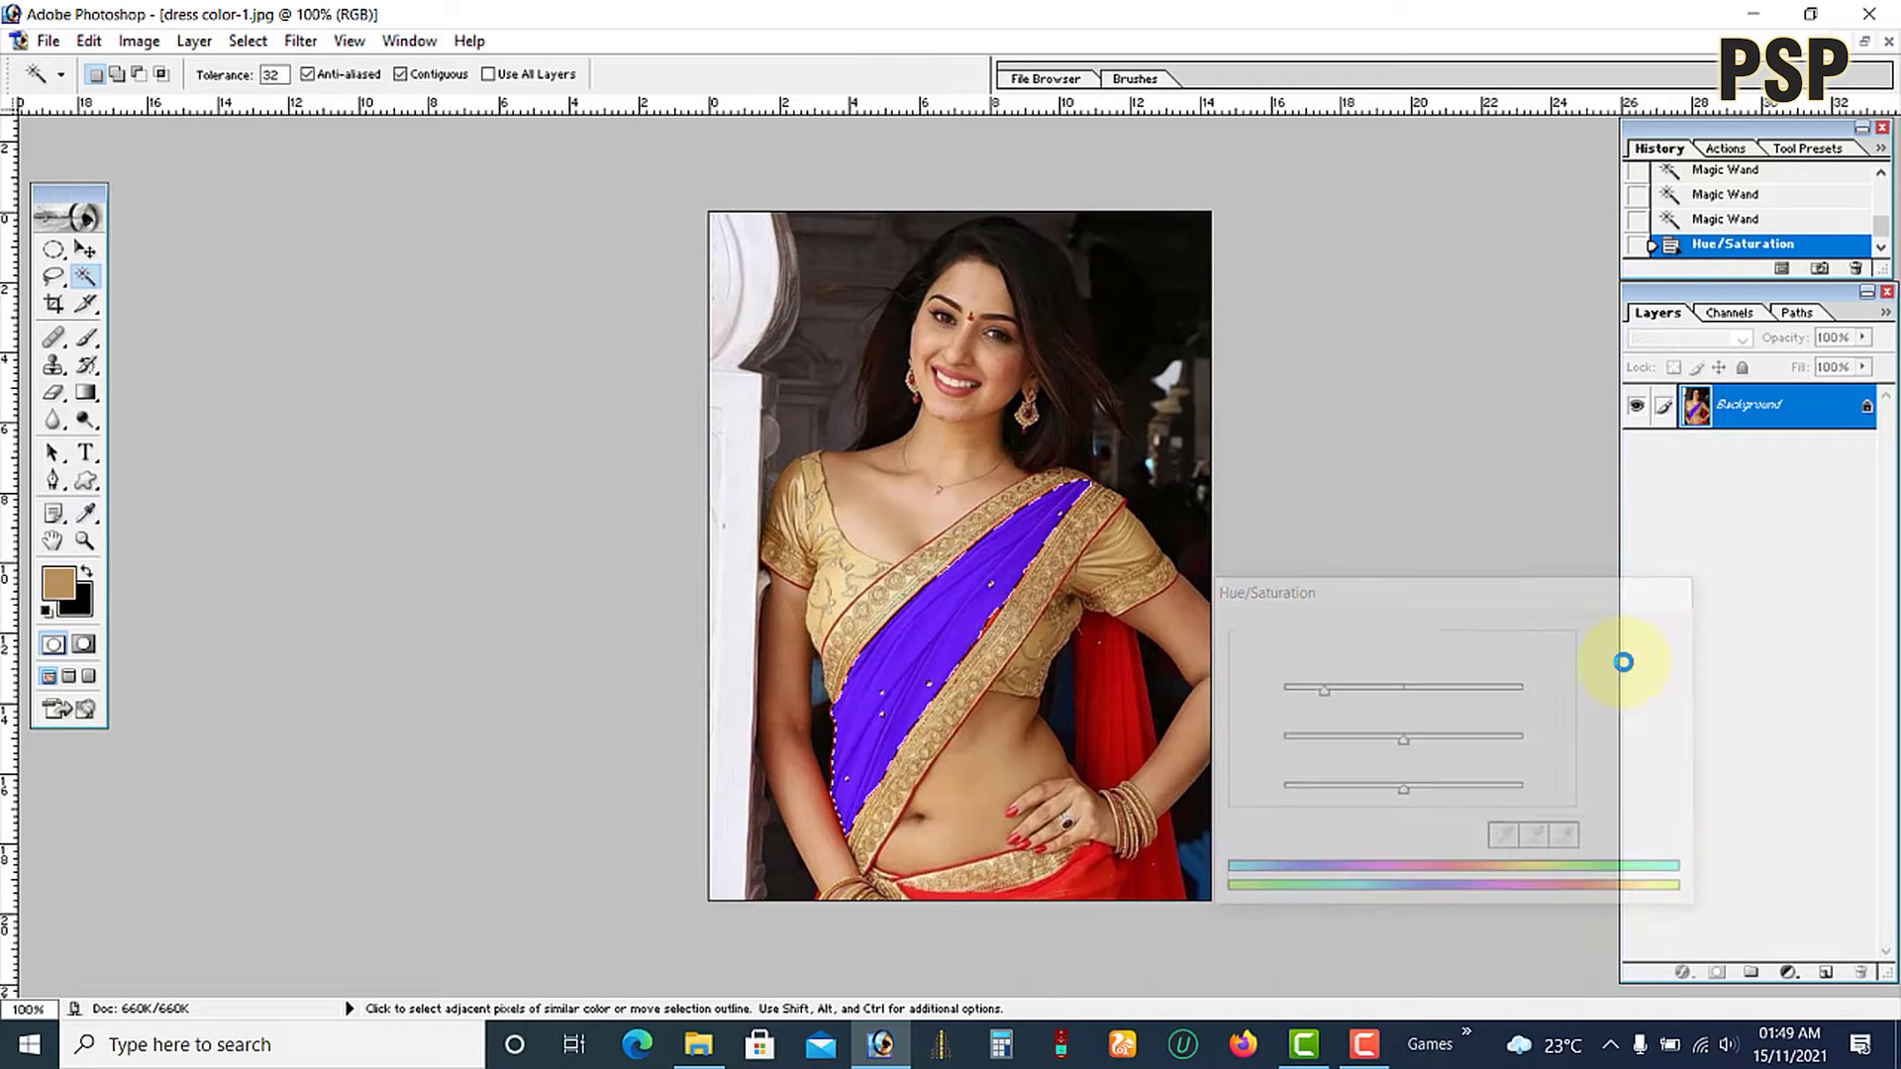
Select the remaining red saree areas behind the arm and below the waist with the Magic Wand
{"action": "left_click", "coordinate": [1119, 729]}
{"action": "left_click", "coordinate": [1218, 696]}
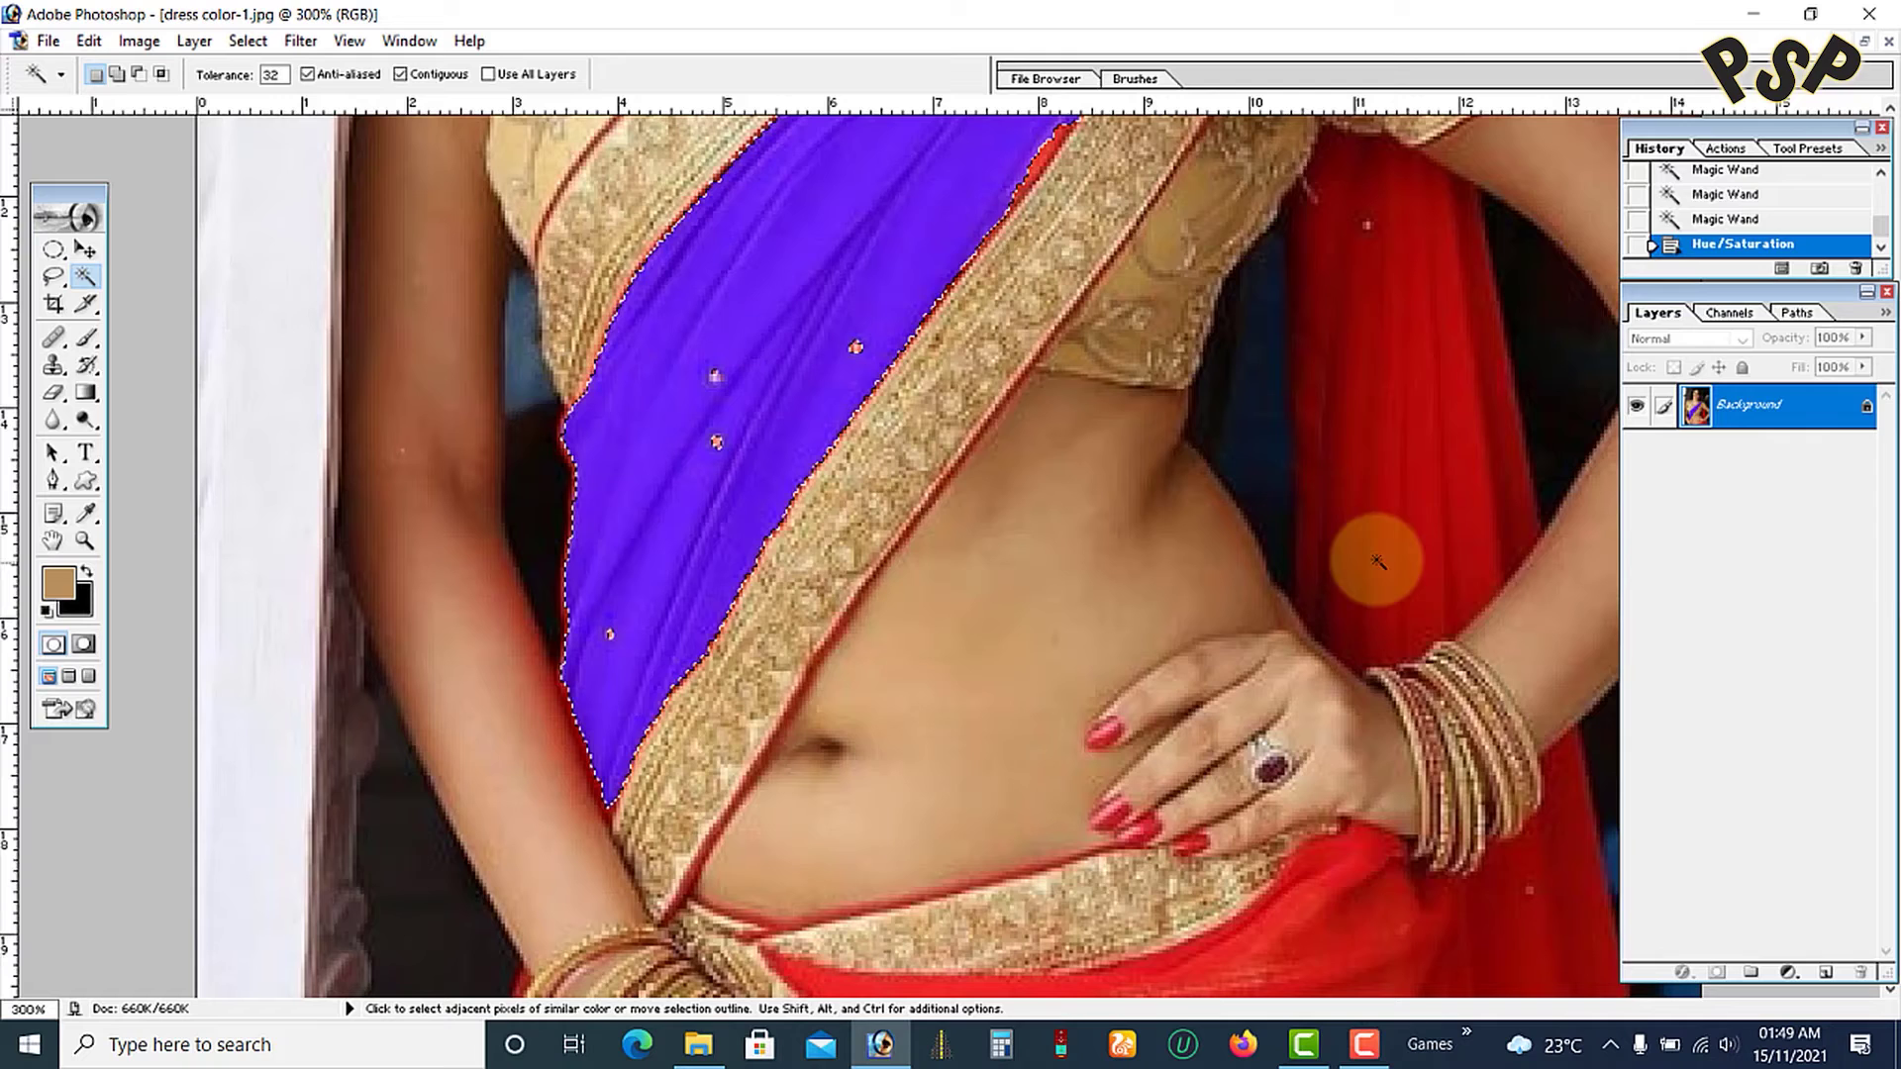
{"action": "left_click", "coordinate": [1463, 489]}
{"action": "left_click", "coordinate": [1352, 297], "text": "shift"}
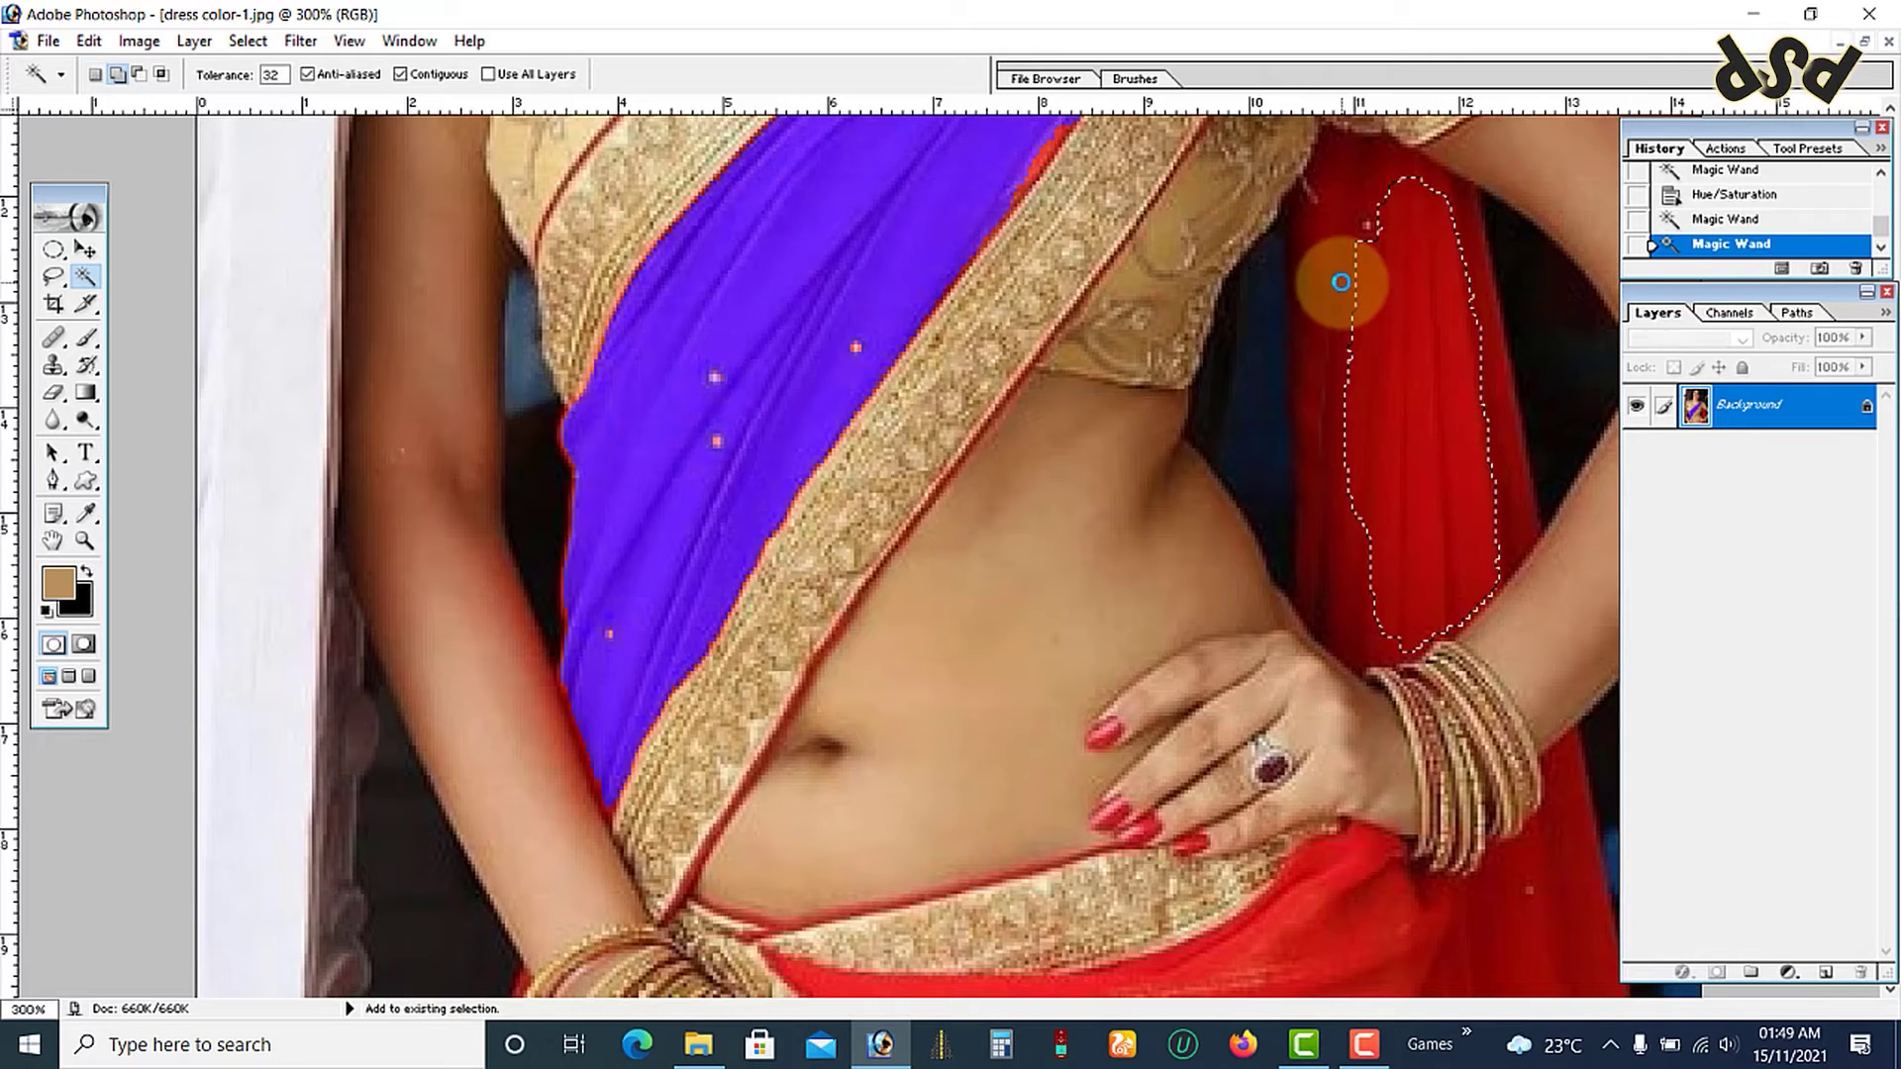
{"action": "left_click", "coordinate": [1303, 255]}
{"action": "left_click", "coordinate": [1557, 861]}
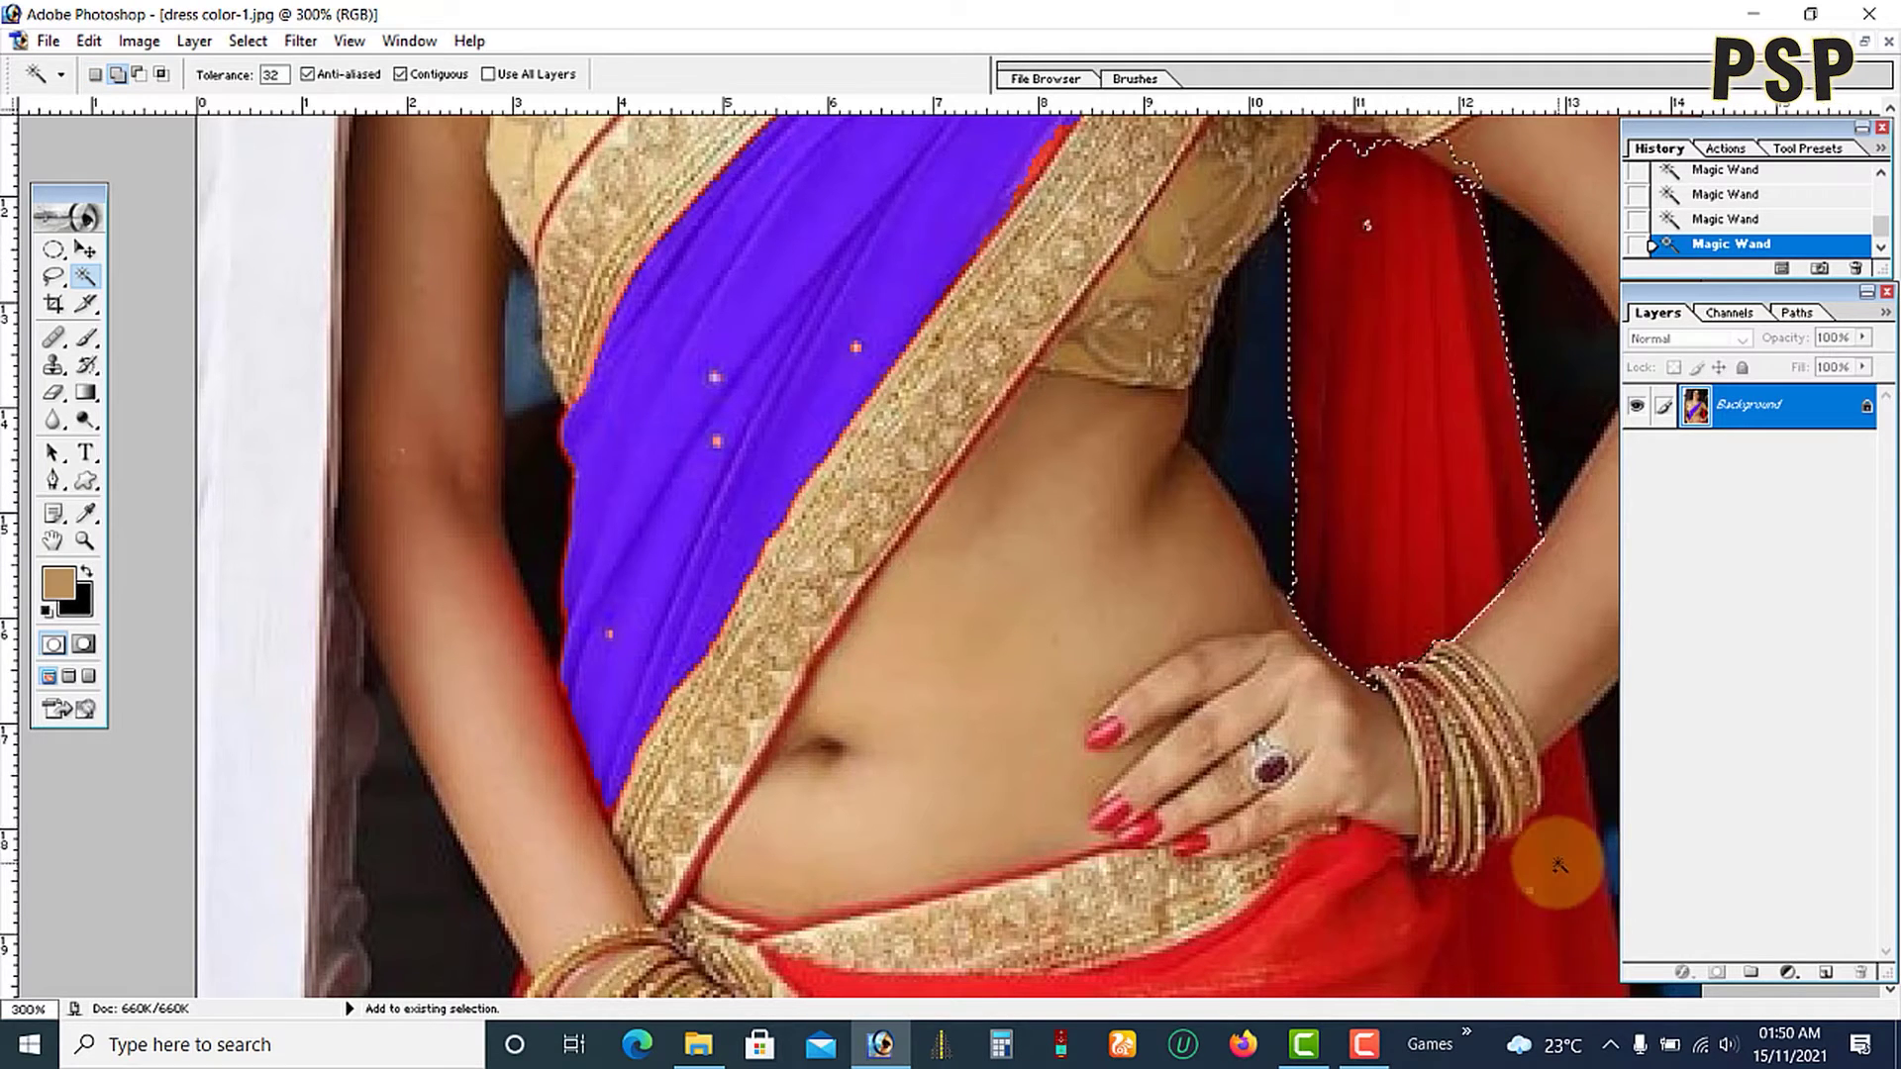
{"action": "left_click", "coordinate": [1320, 949]}
Shift the hue of the selected back and lower saree areas to match the purple drape, and clear the selection
{"action": "key", "text": "ctrl+u"}
{"action": "left_click_drag", "start_coordinate": [1402, 685], "coordinate": [1317, 693]}
{"action": "left_click", "coordinate": [1645, 643]}
{"action": "key", "text": "w"}
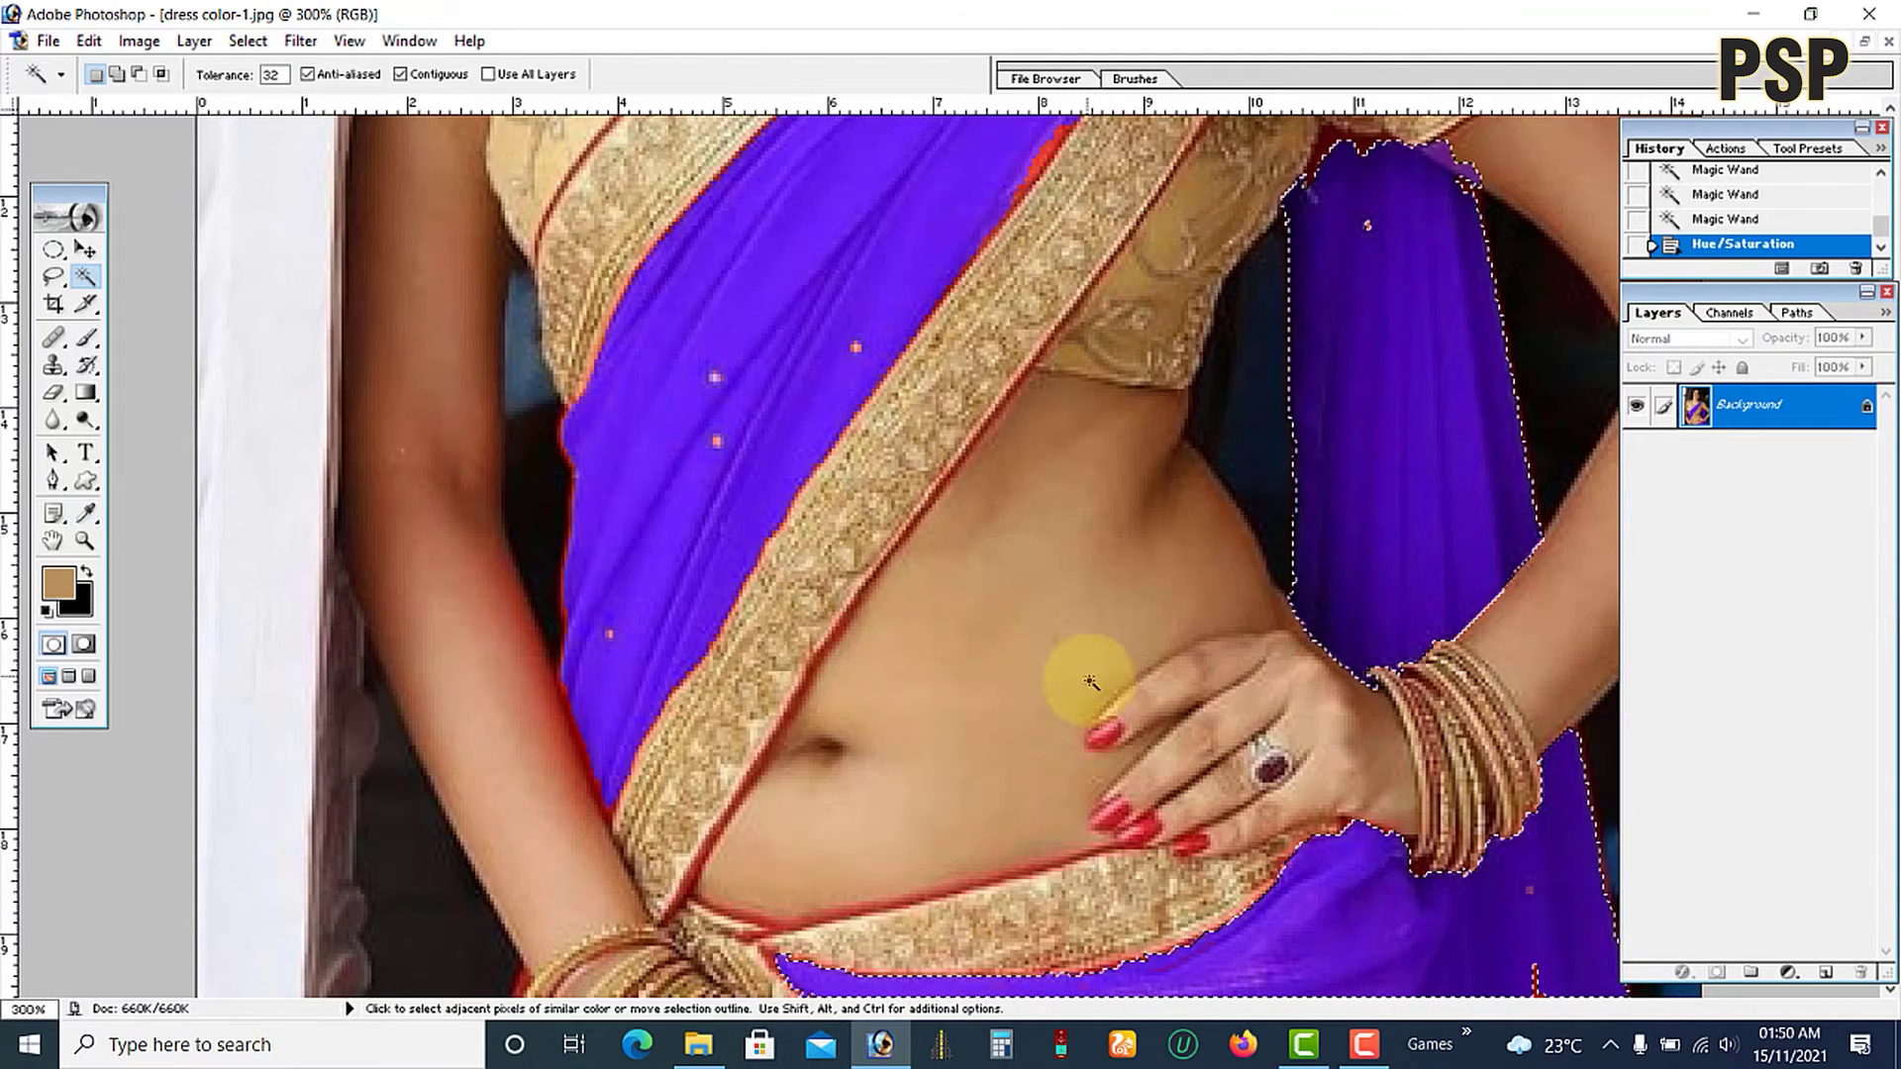
{"action": "left_click", "coordinate": [968, 637], "text": "alt"}
{"action": "left_click", "coordinate": [1006, 644], "text": "alt"}
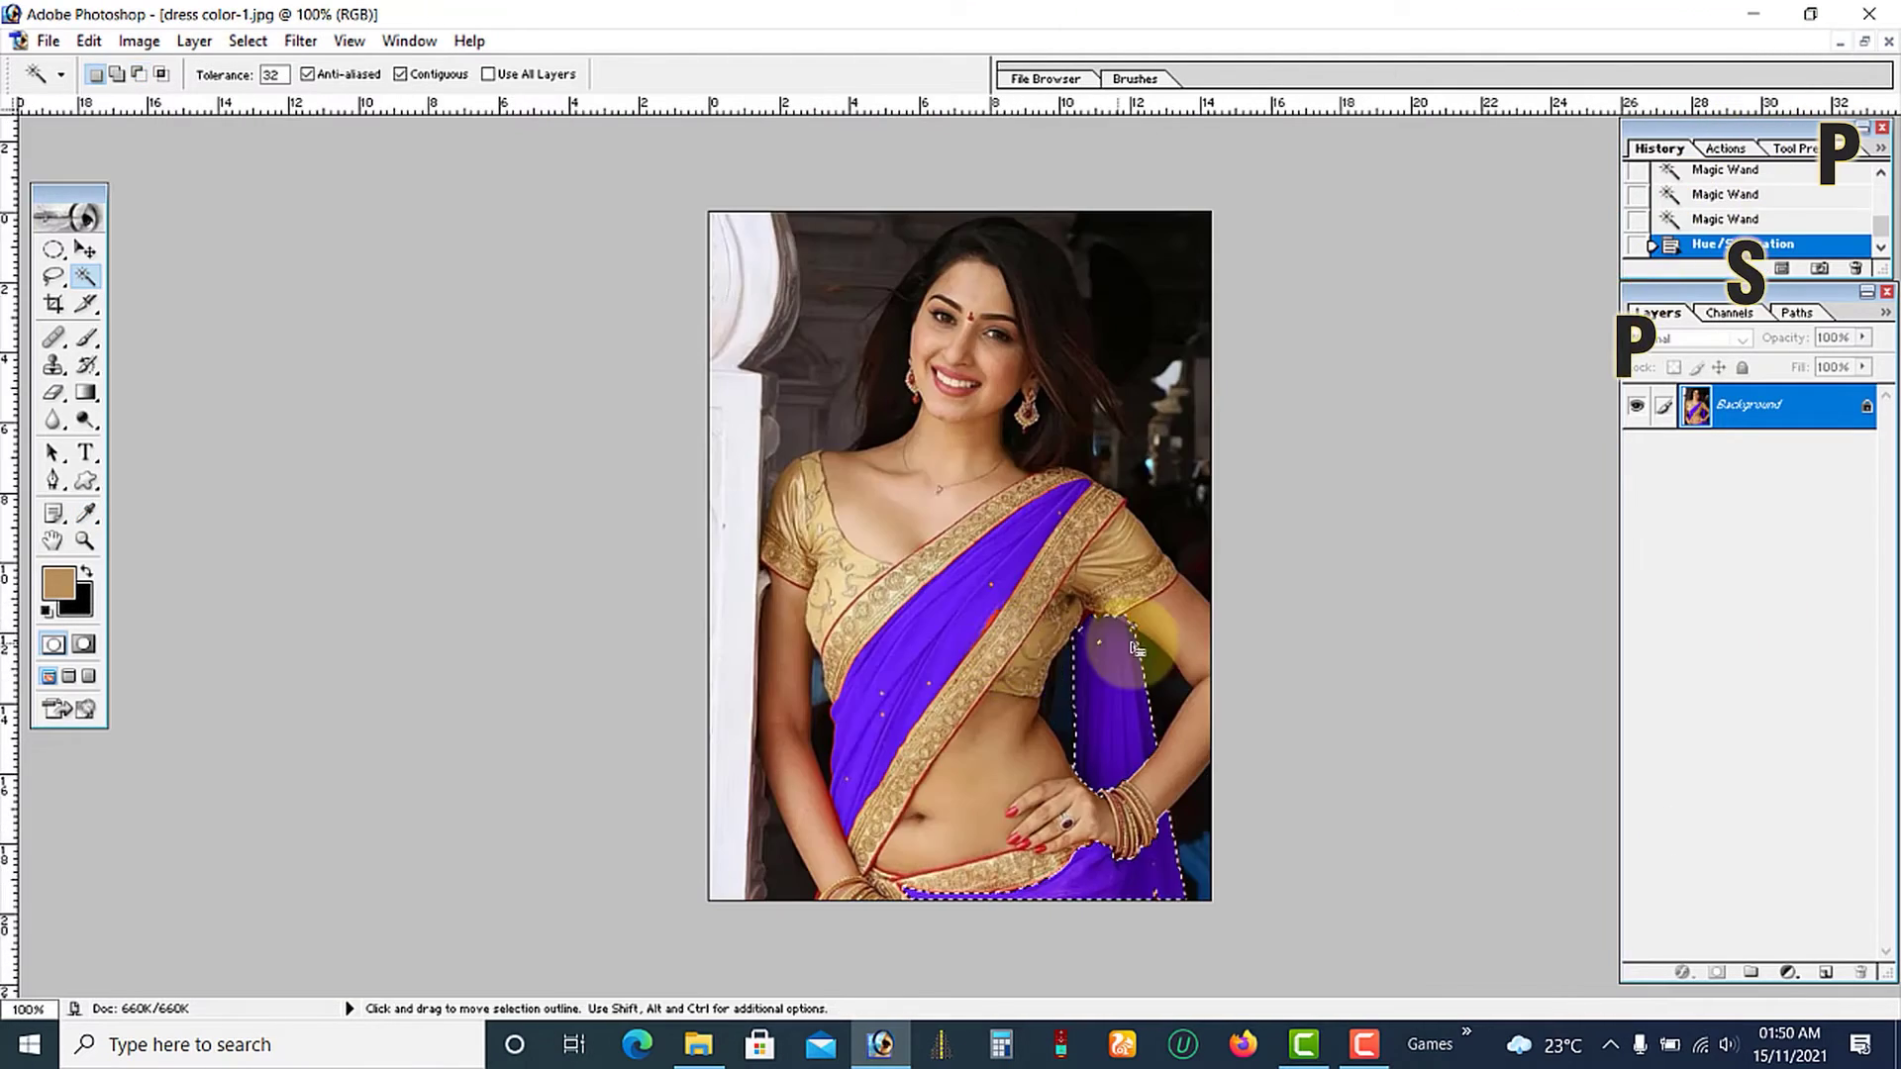
{"action": "key", "text": "ctrl+d"}
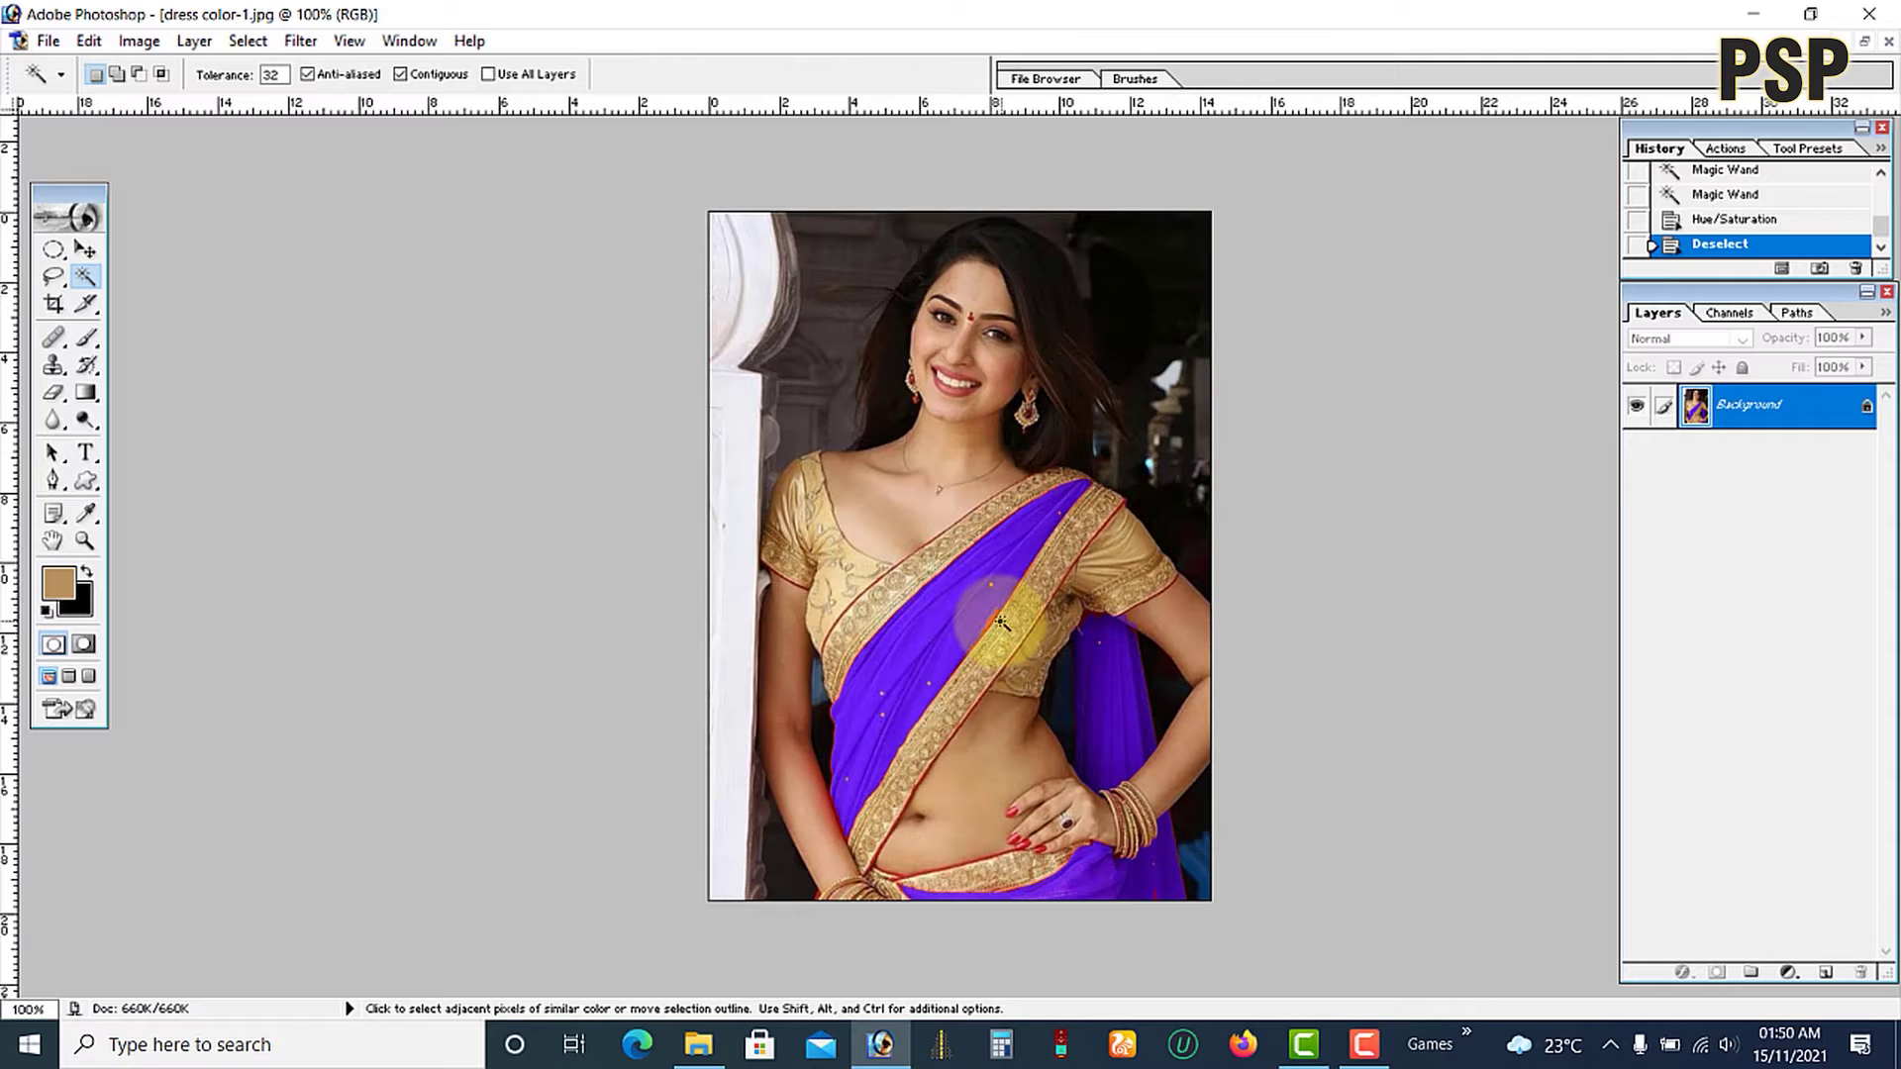
Select the golden upper border of the saree with the Magic Wand, adding its remaining shades up to the shoulder
{"action": "key", "text": "ctrl+plus"}
{"action": "key", "text": "ctrl+plus"}
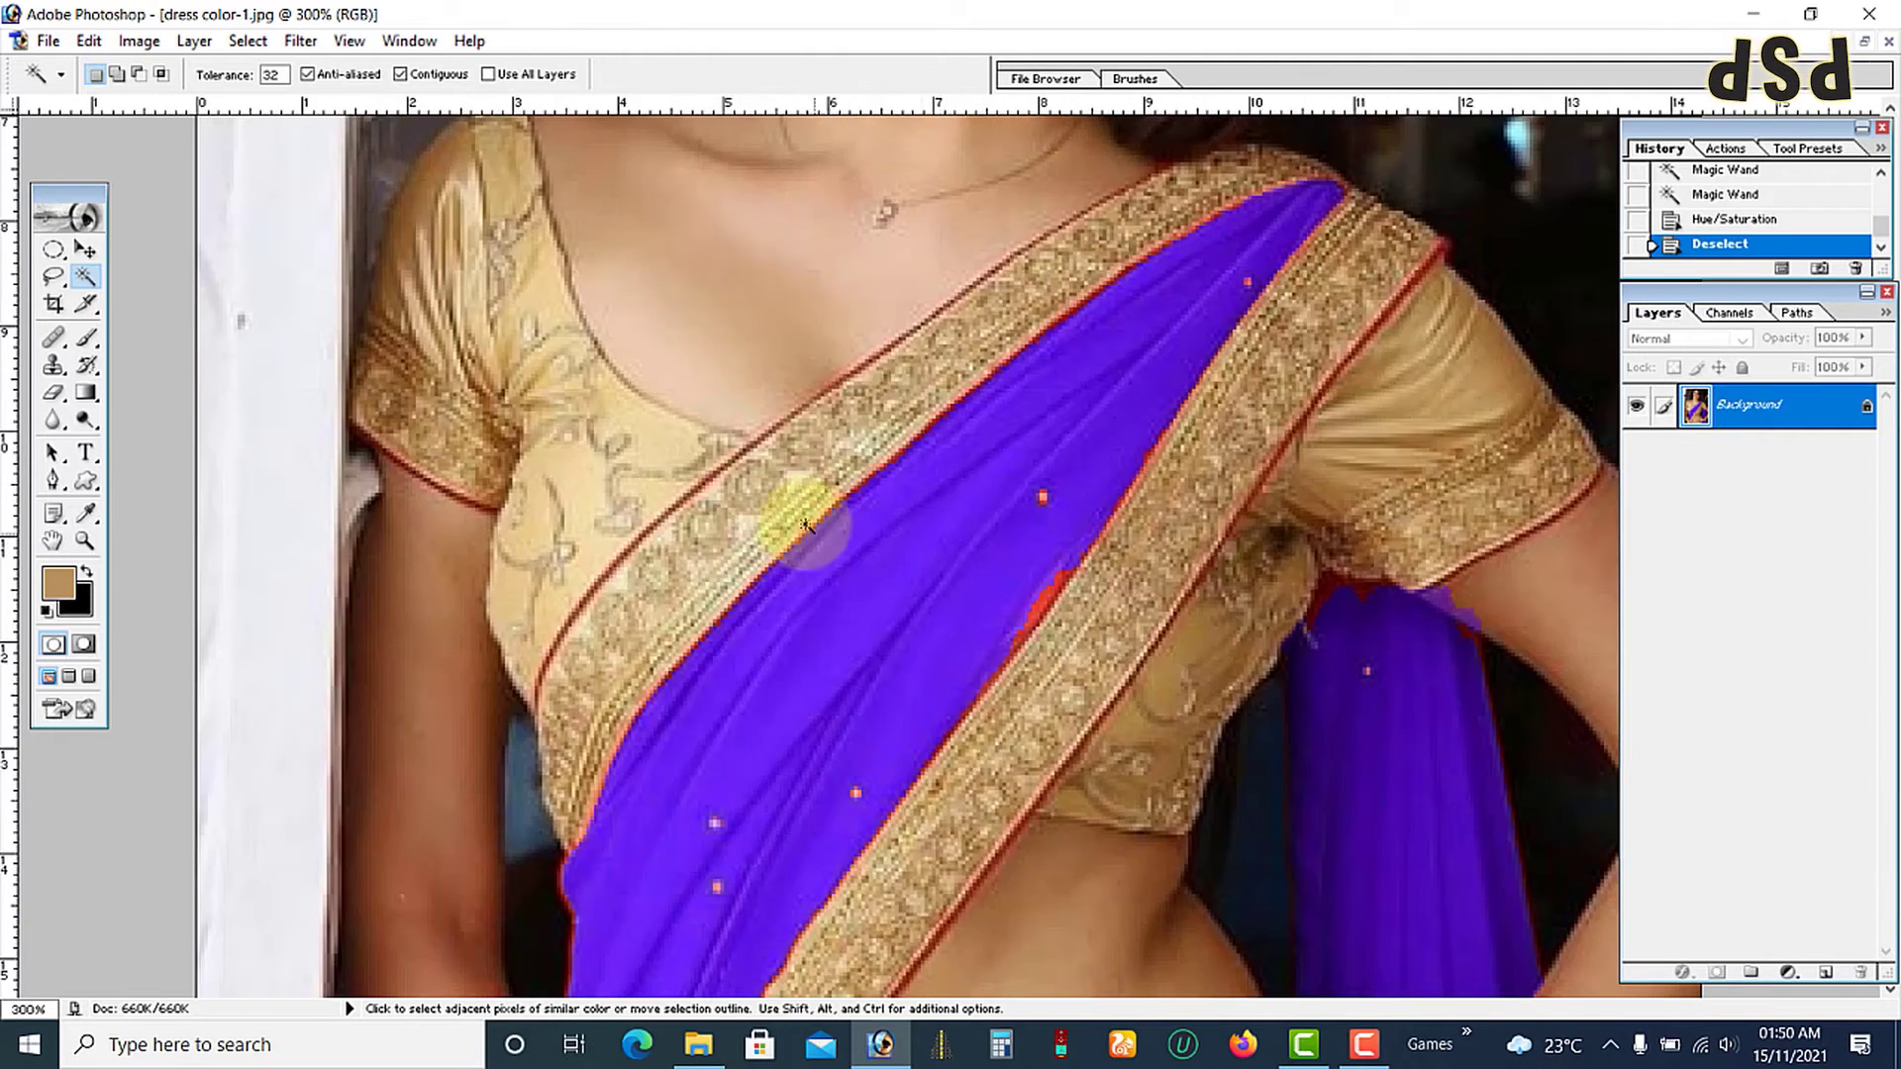
{"action": "left_click", "coordinate": [779, 495]}
{"action": "key", "text": "ctrl+d"}
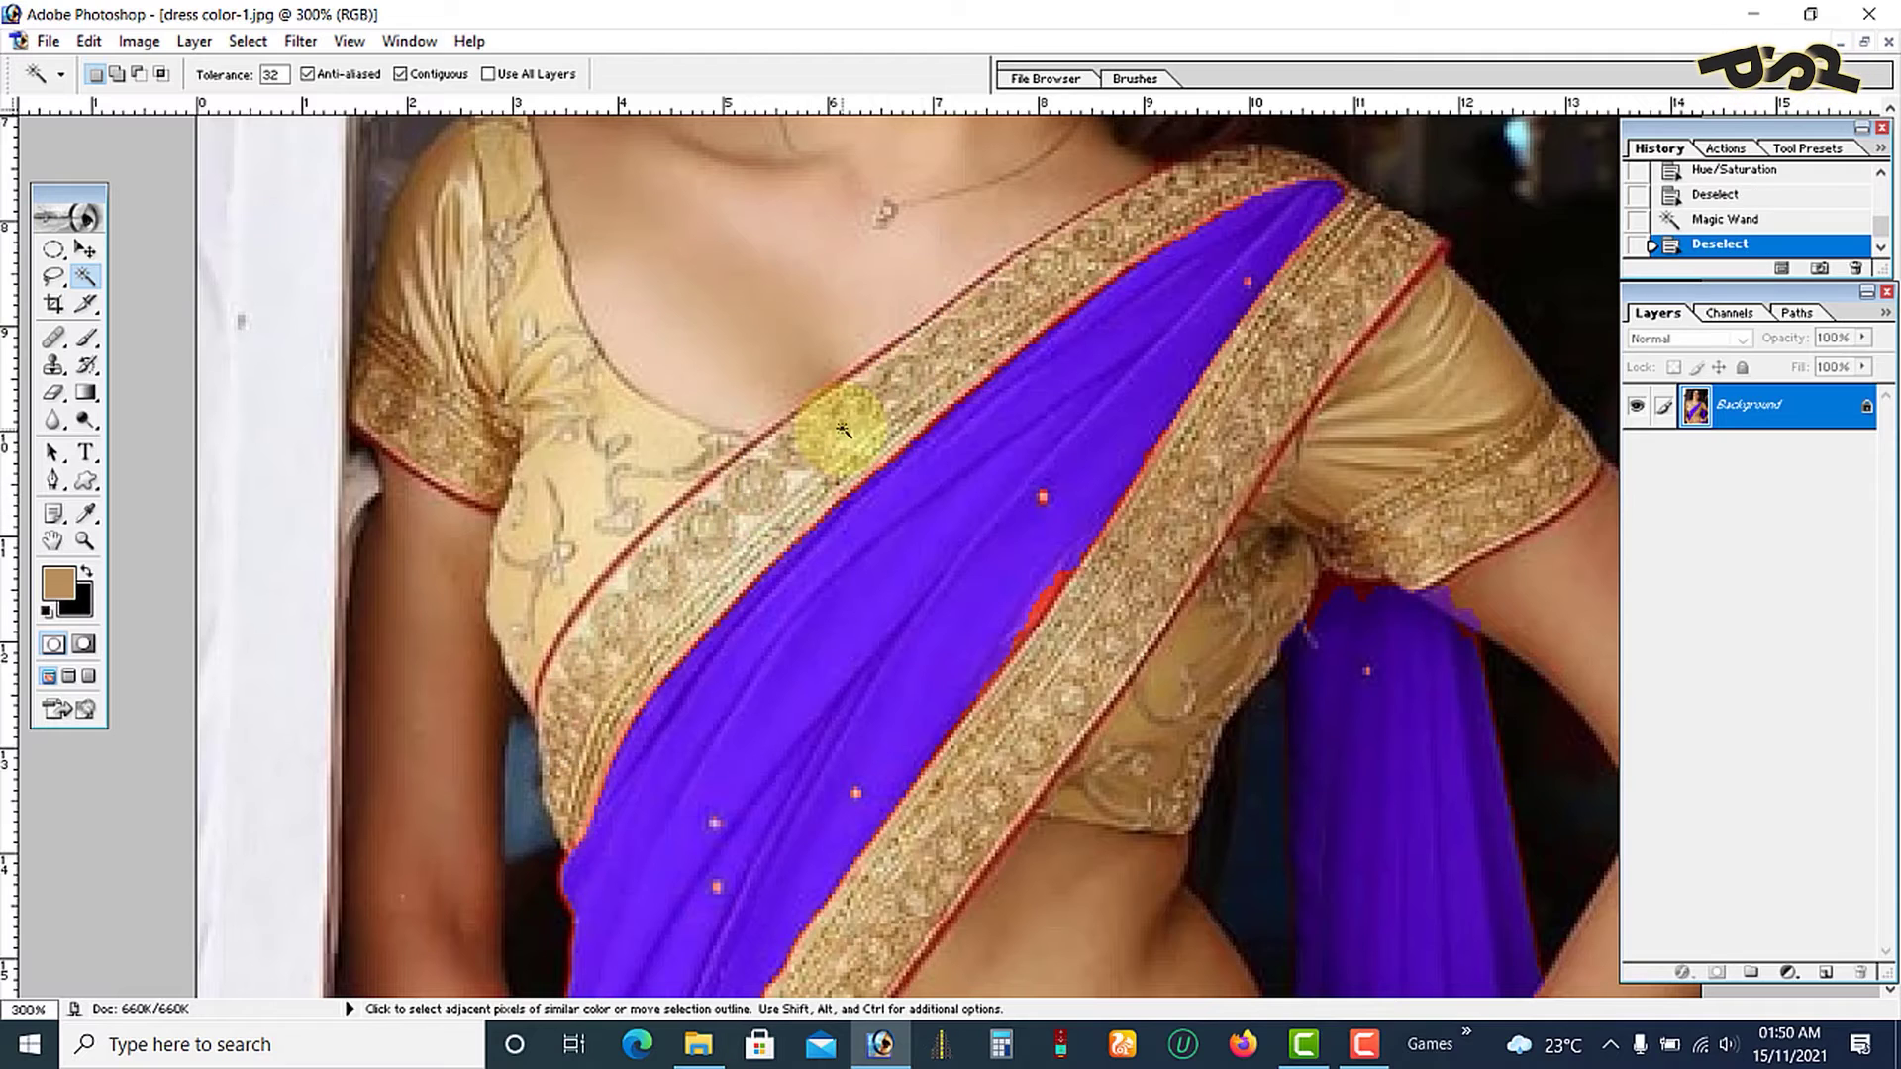
{"action": "left_click", "coordinate": [852, 426]}
{"action": "key", "text": "shift"}
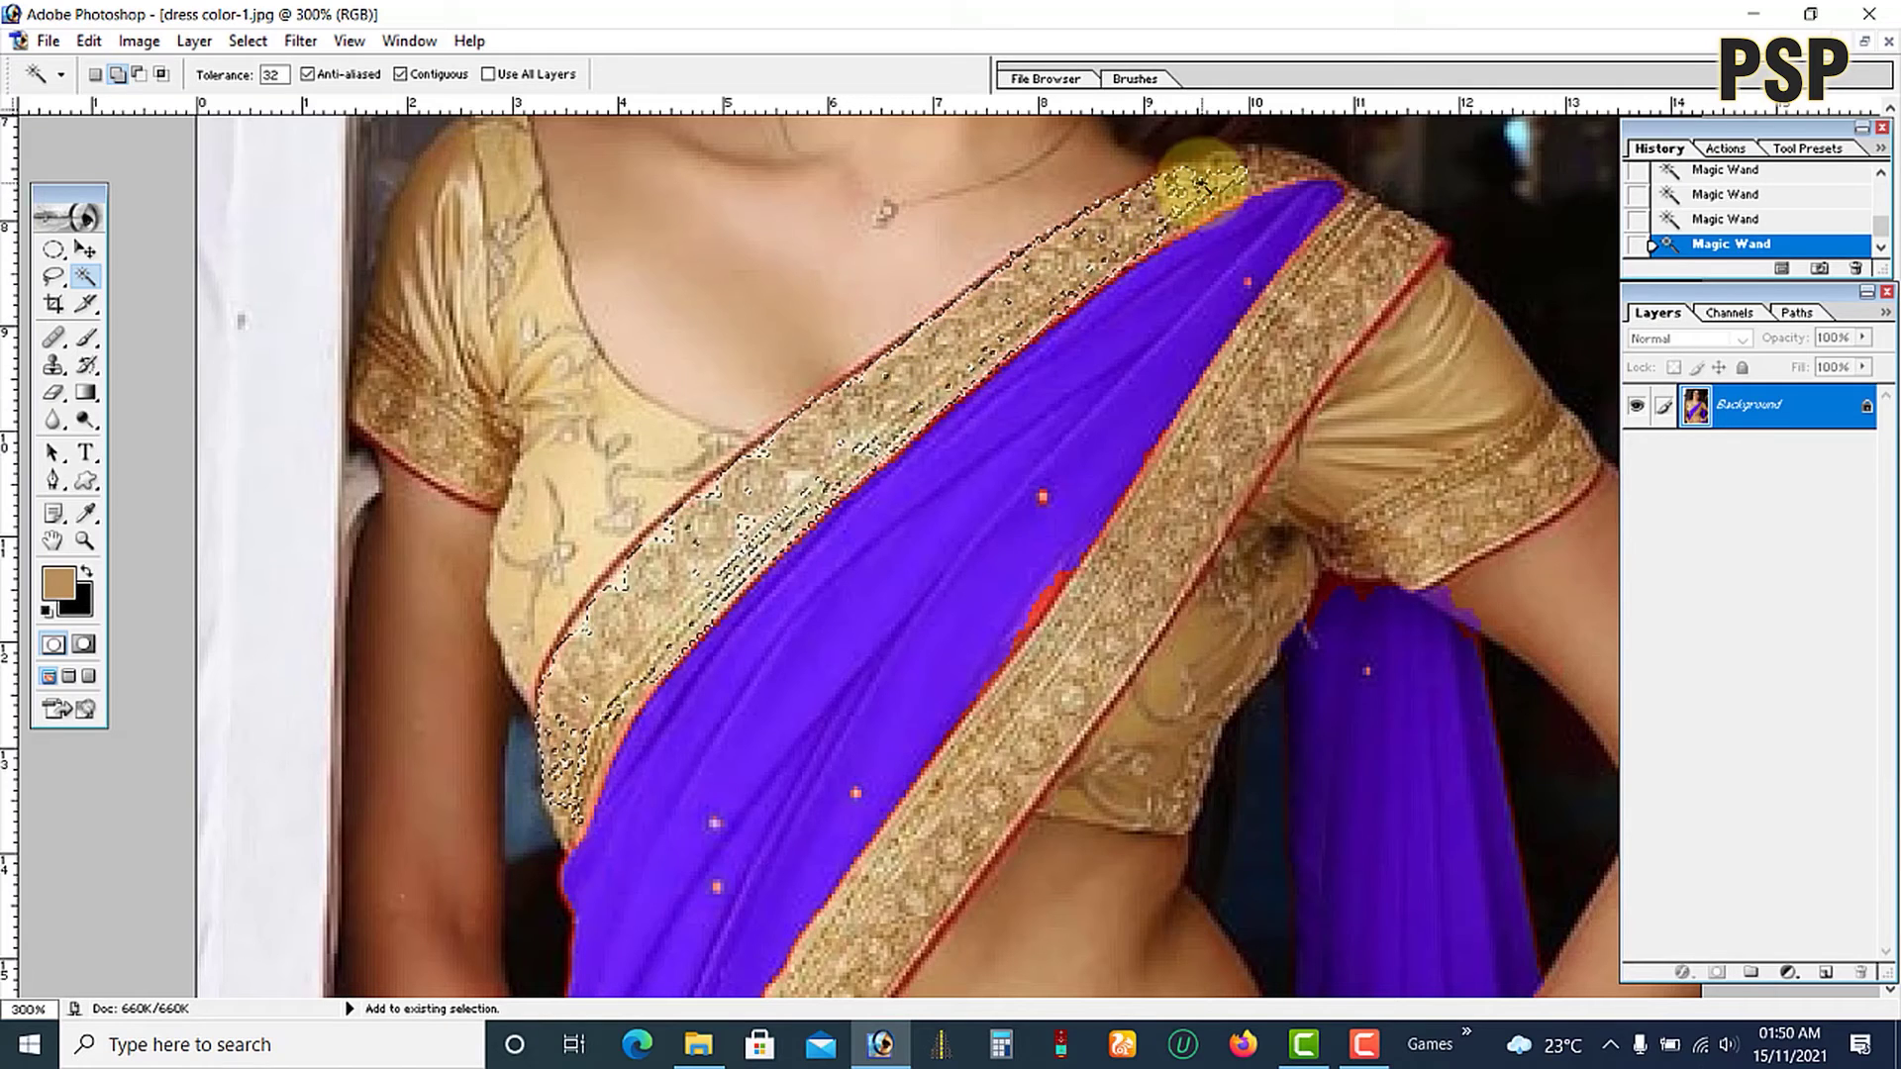
{"action": "left_click", "coordinate": [1262, 161], "text": "shift"}
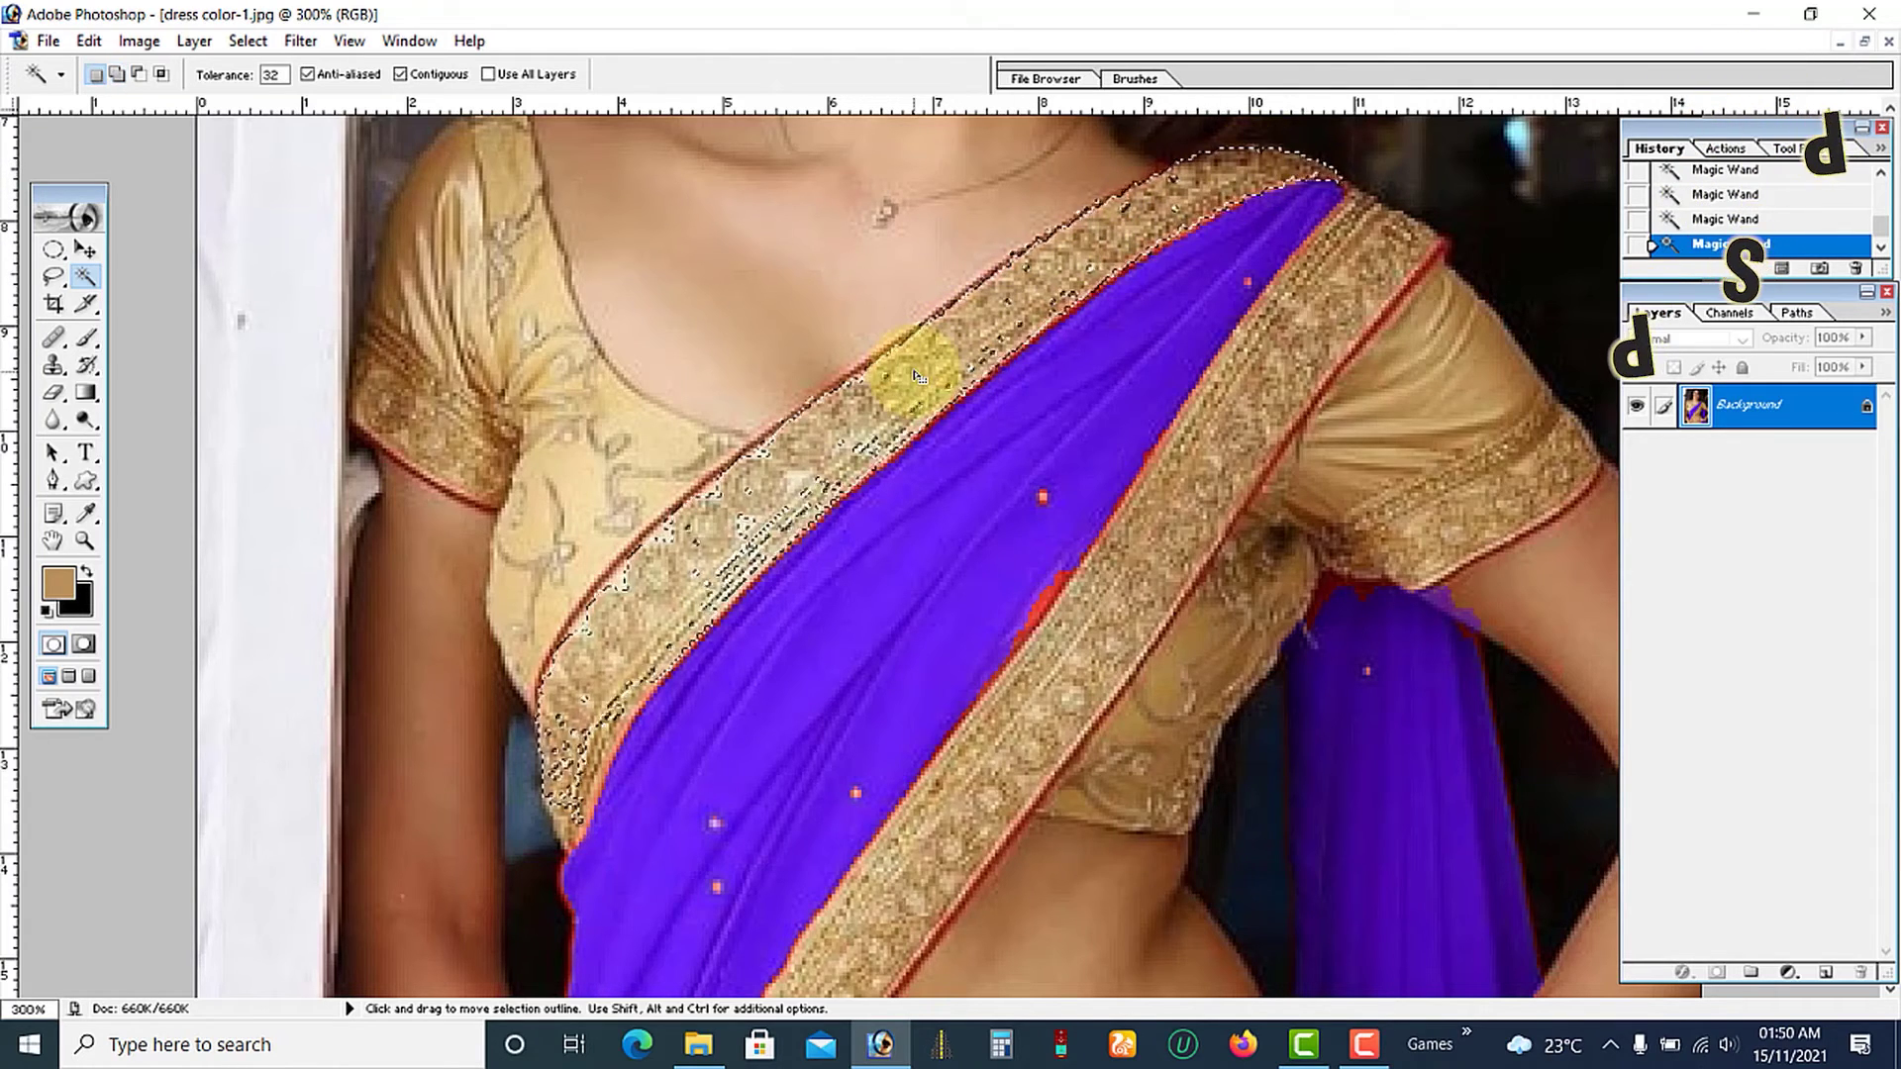
Try to recolor the selected golden border green with Hue/Saturation at hue +116 and lightness -26
{"action": "key", "text": "ctrl+u"}
{"action": "left_click_drag", "start_coordinate": [1402, 685], "coordinate": [1494, 690]}
{"action": "left_click_drag", "start_coordinate": [1402, 790], "coordinate": [1370, 790]}
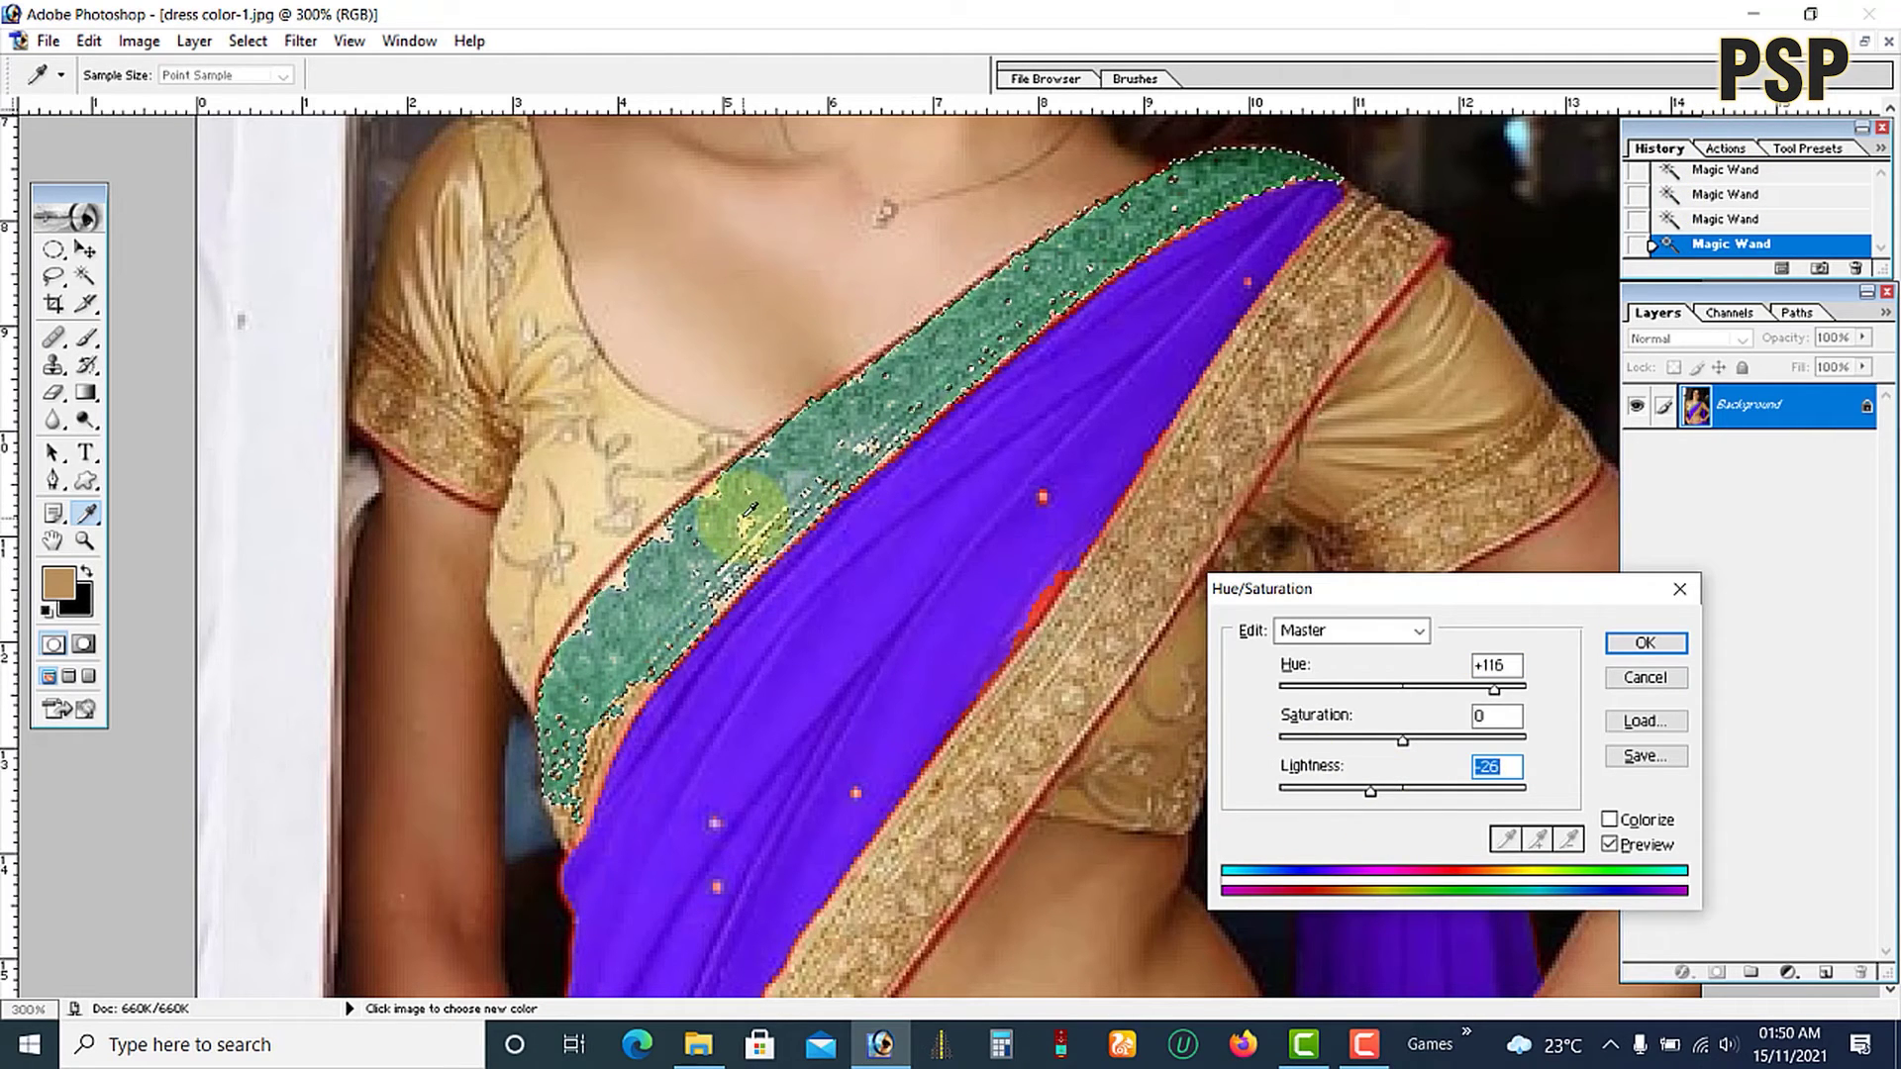
{"action": "left_click", "coordinate": [1644, 678]}
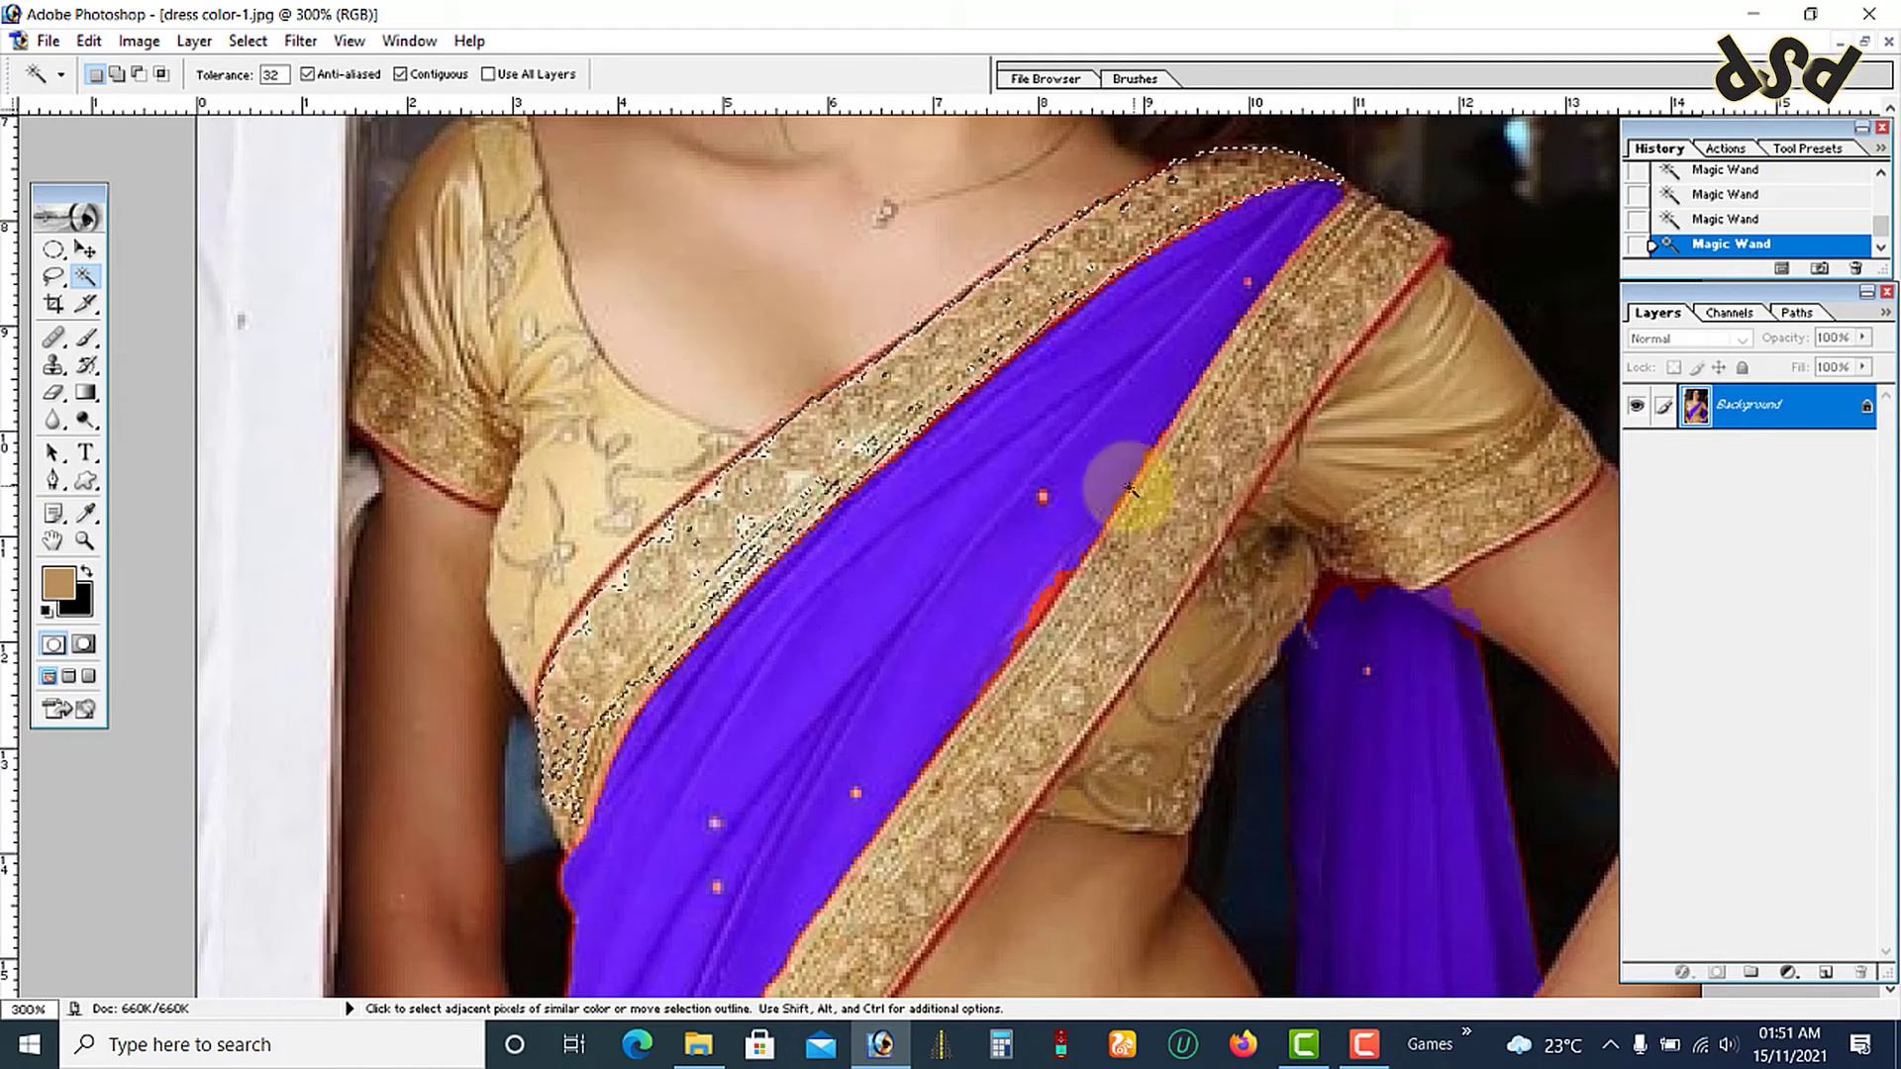
Minimize the current photo, open dress color-2 from the New folder, and maximize its window
{"action": "left_click", "coordinate": [993, 496], "text": "alt"}
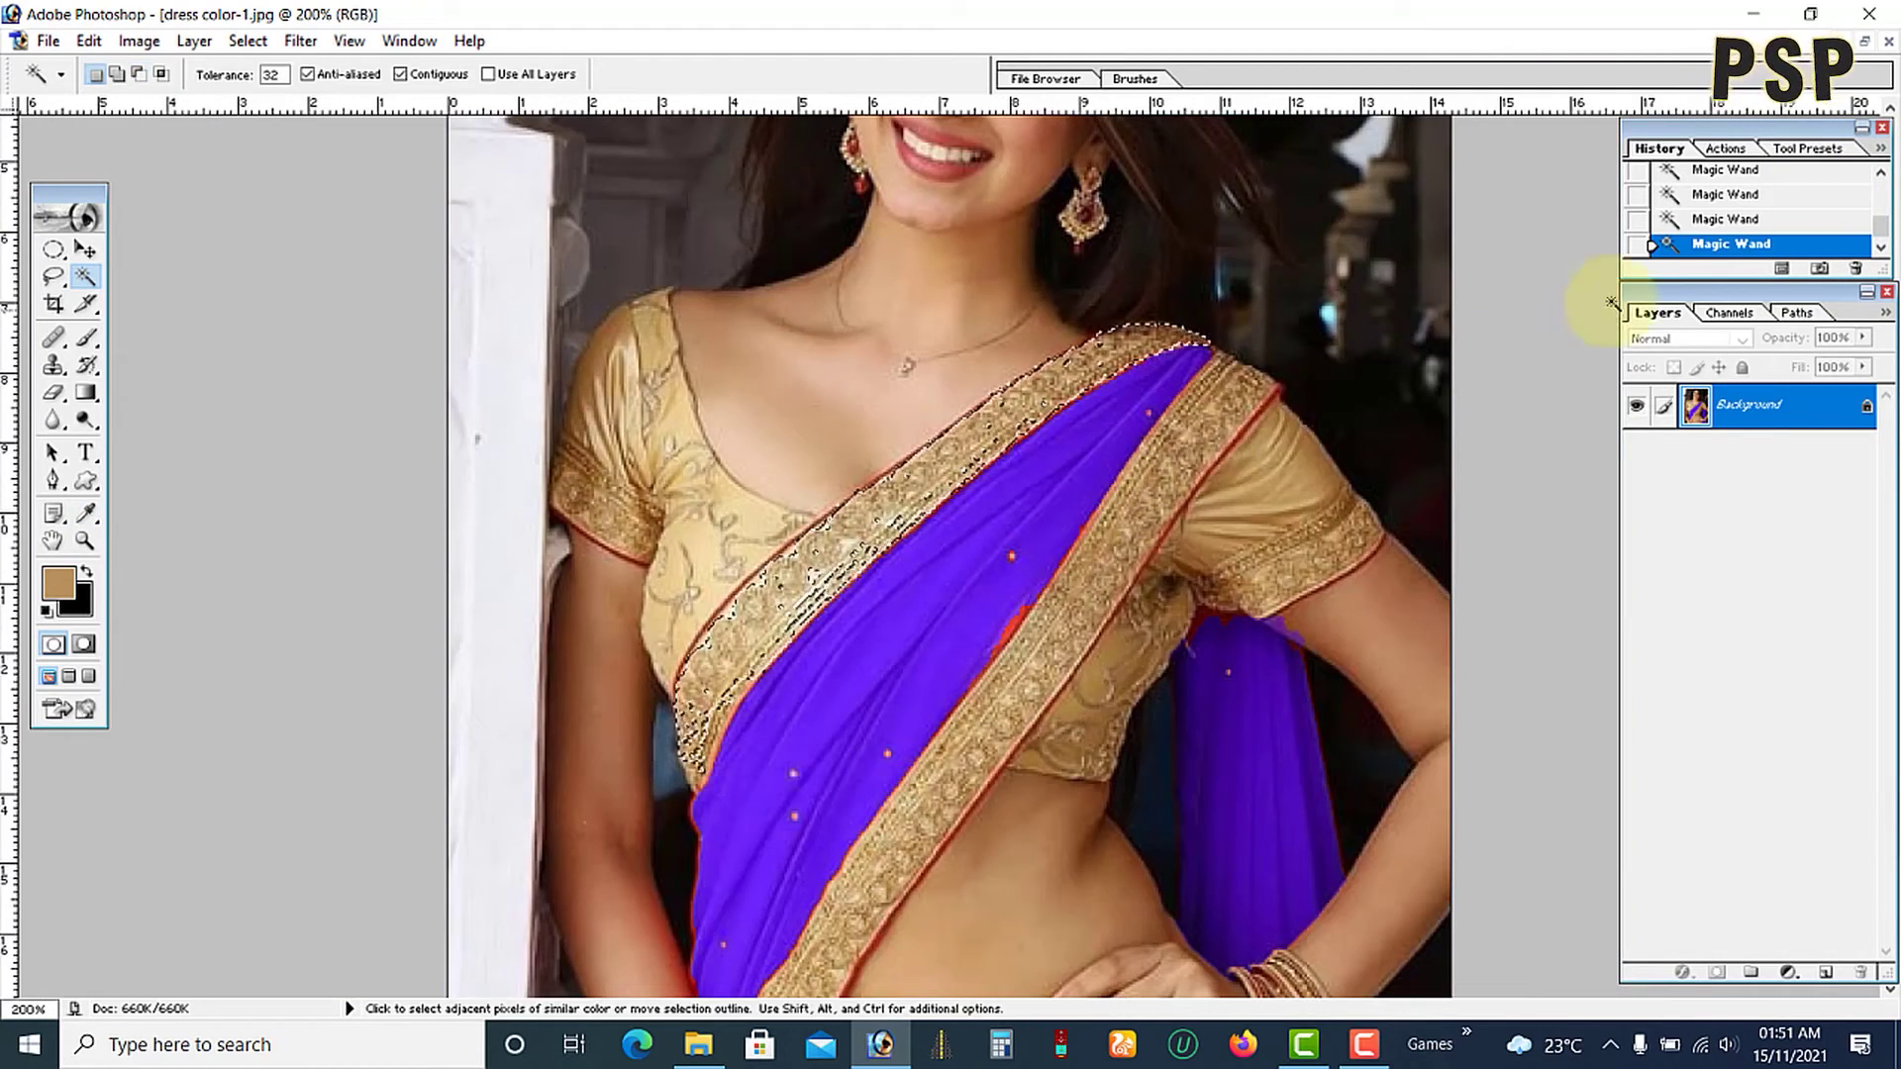
{"action": "left_click", "coordinate": [1843, 42]}
{"action": "double_click", "coordinate": [1016, 451]}
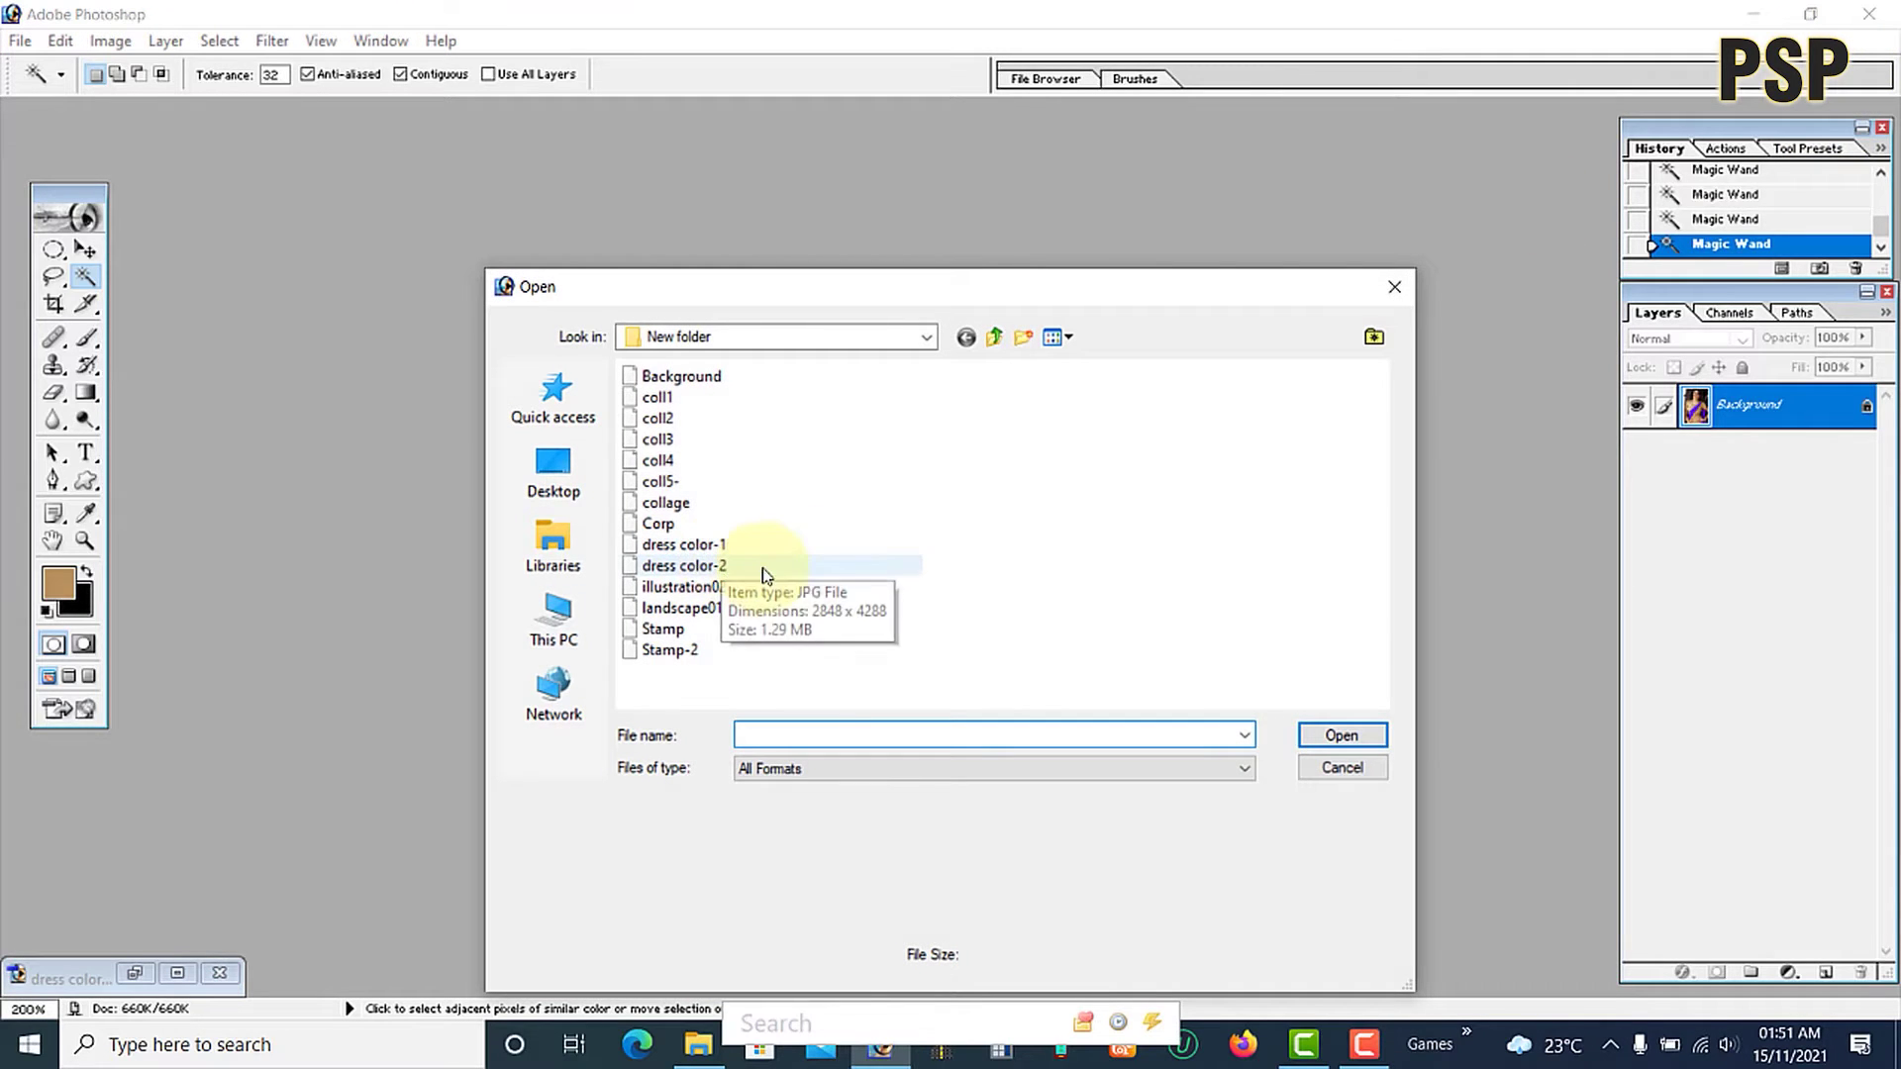
{"action": "double_click", "coordinate": [697, 568]}
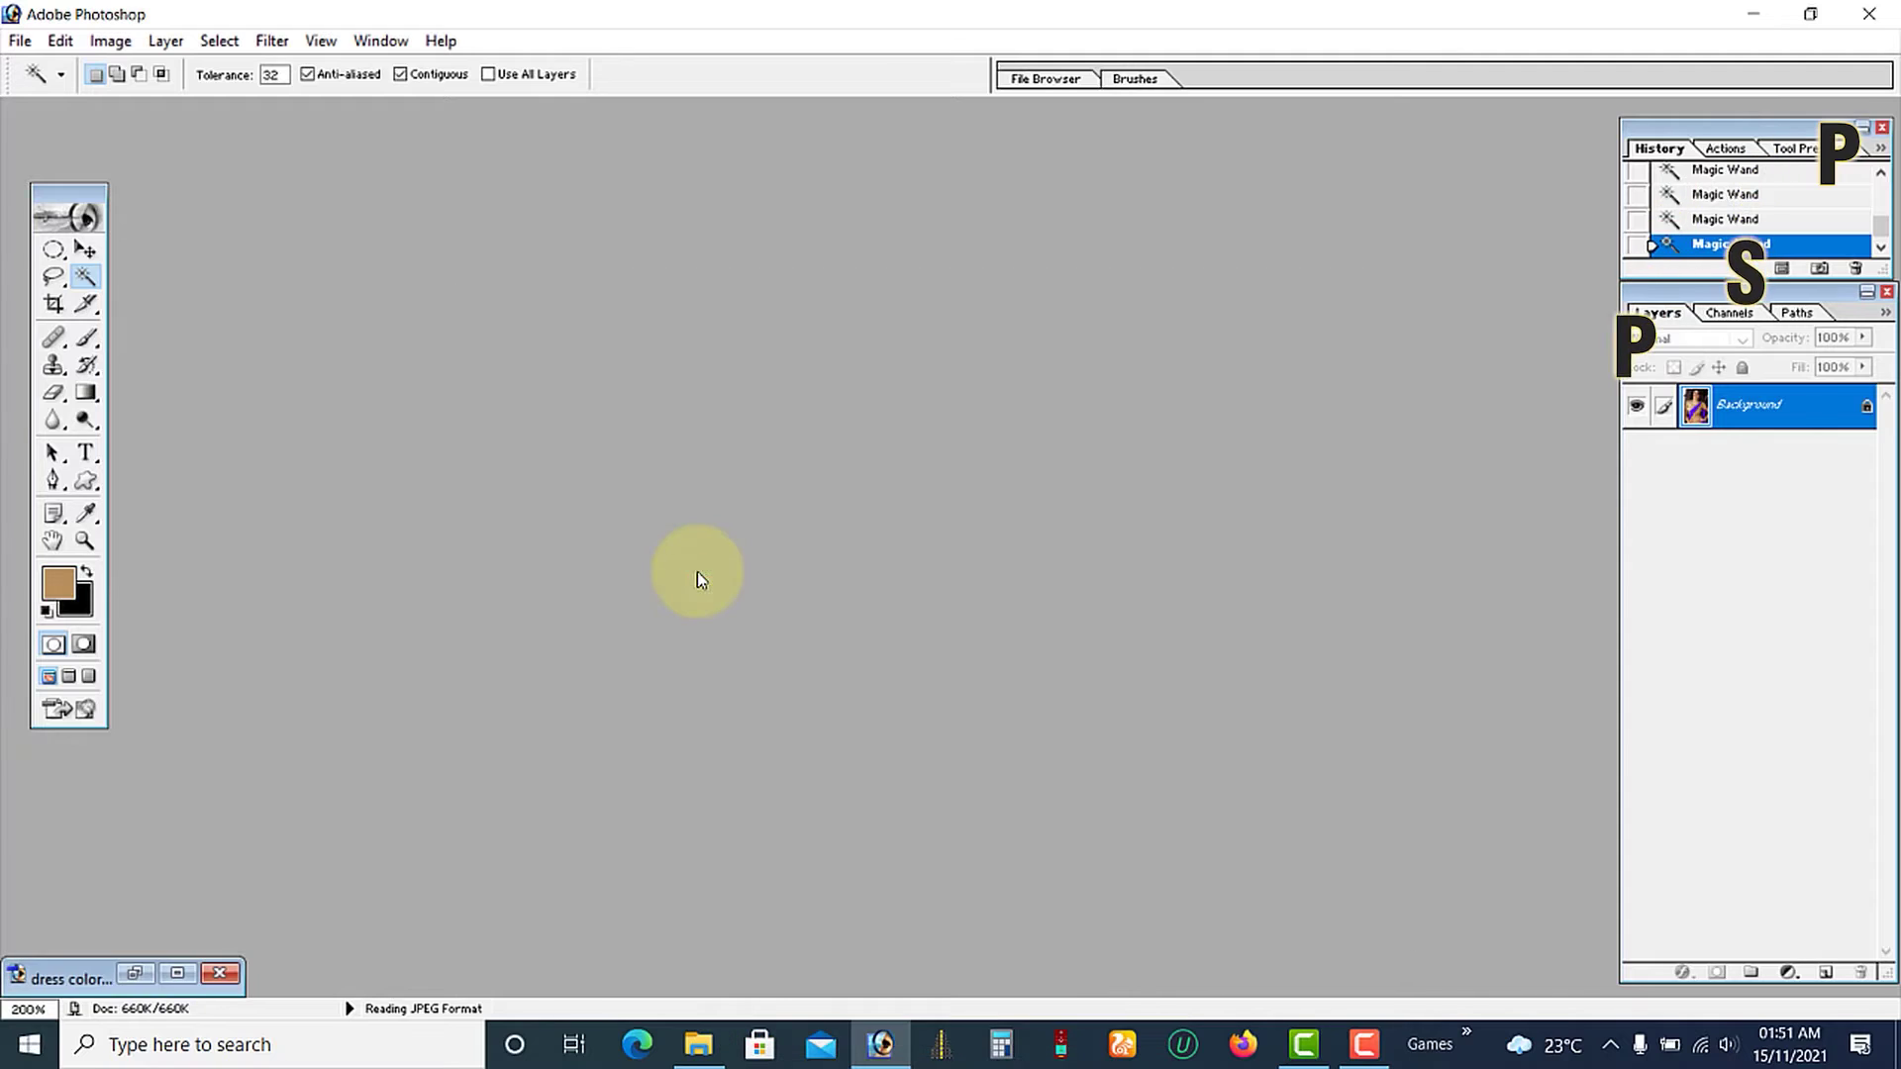
{"action": "left_click_drag", "start_coordinate": [276, 142], "coordinate": [884, 211]}
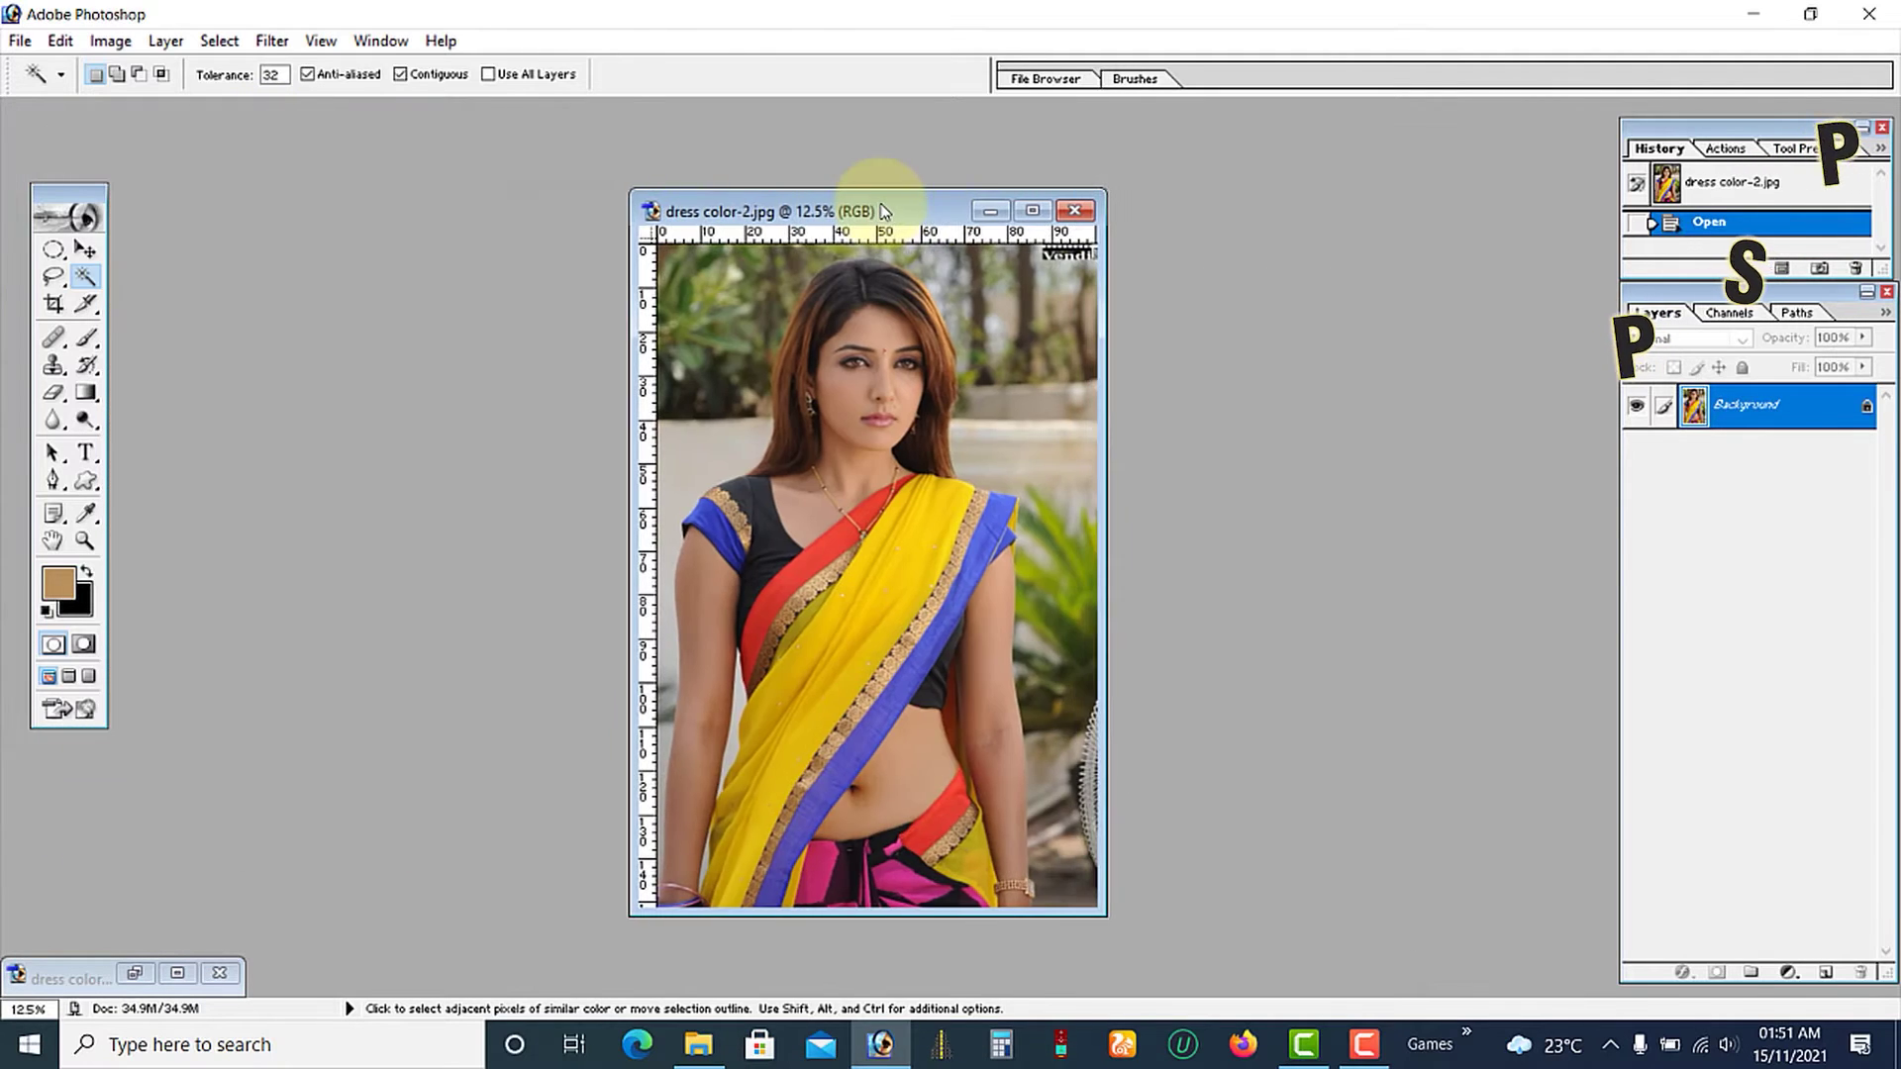
{"action": "double_click", "coordinate": [884, 211]}
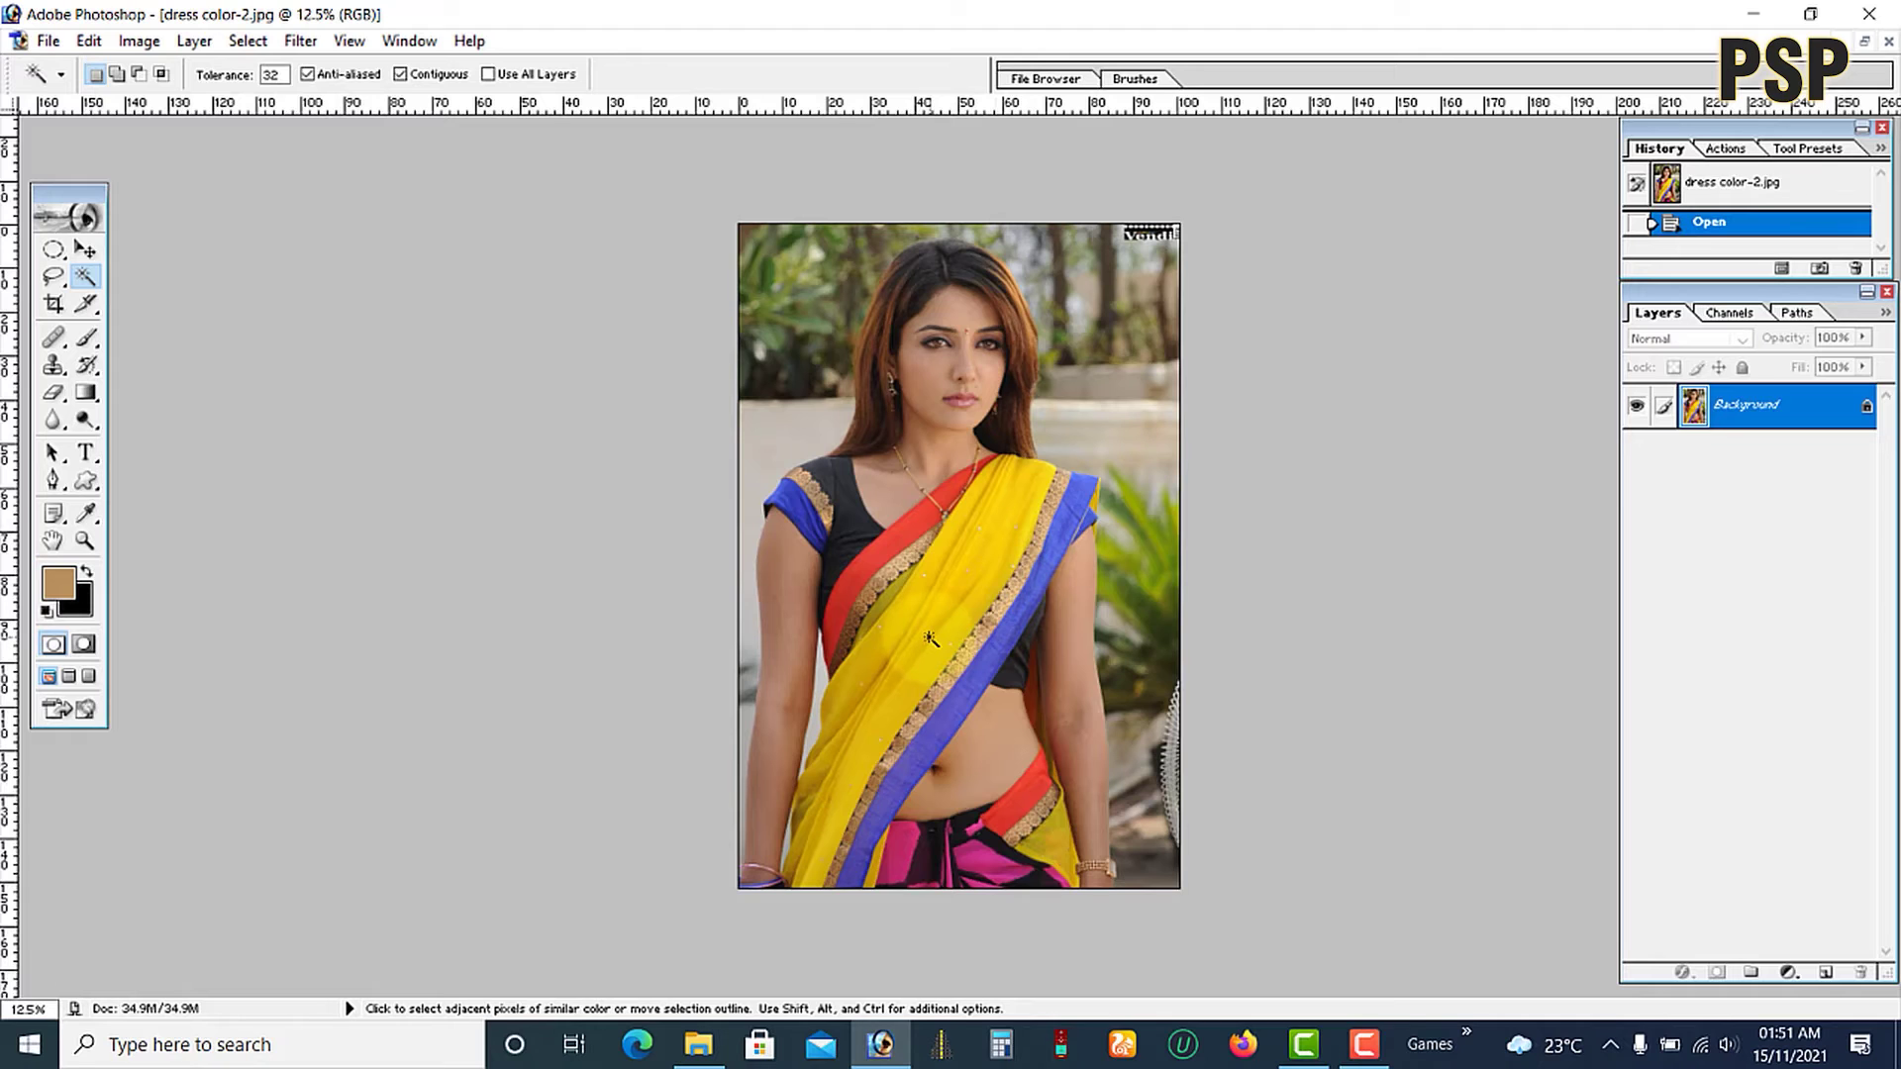
Select the yellow front drape of the saree with the Magic Wand, adding its remaining shades and folds
{"action": "key", "text": "ctrl+plus"}
{"action": "key", "text": "ctrl+plus"}
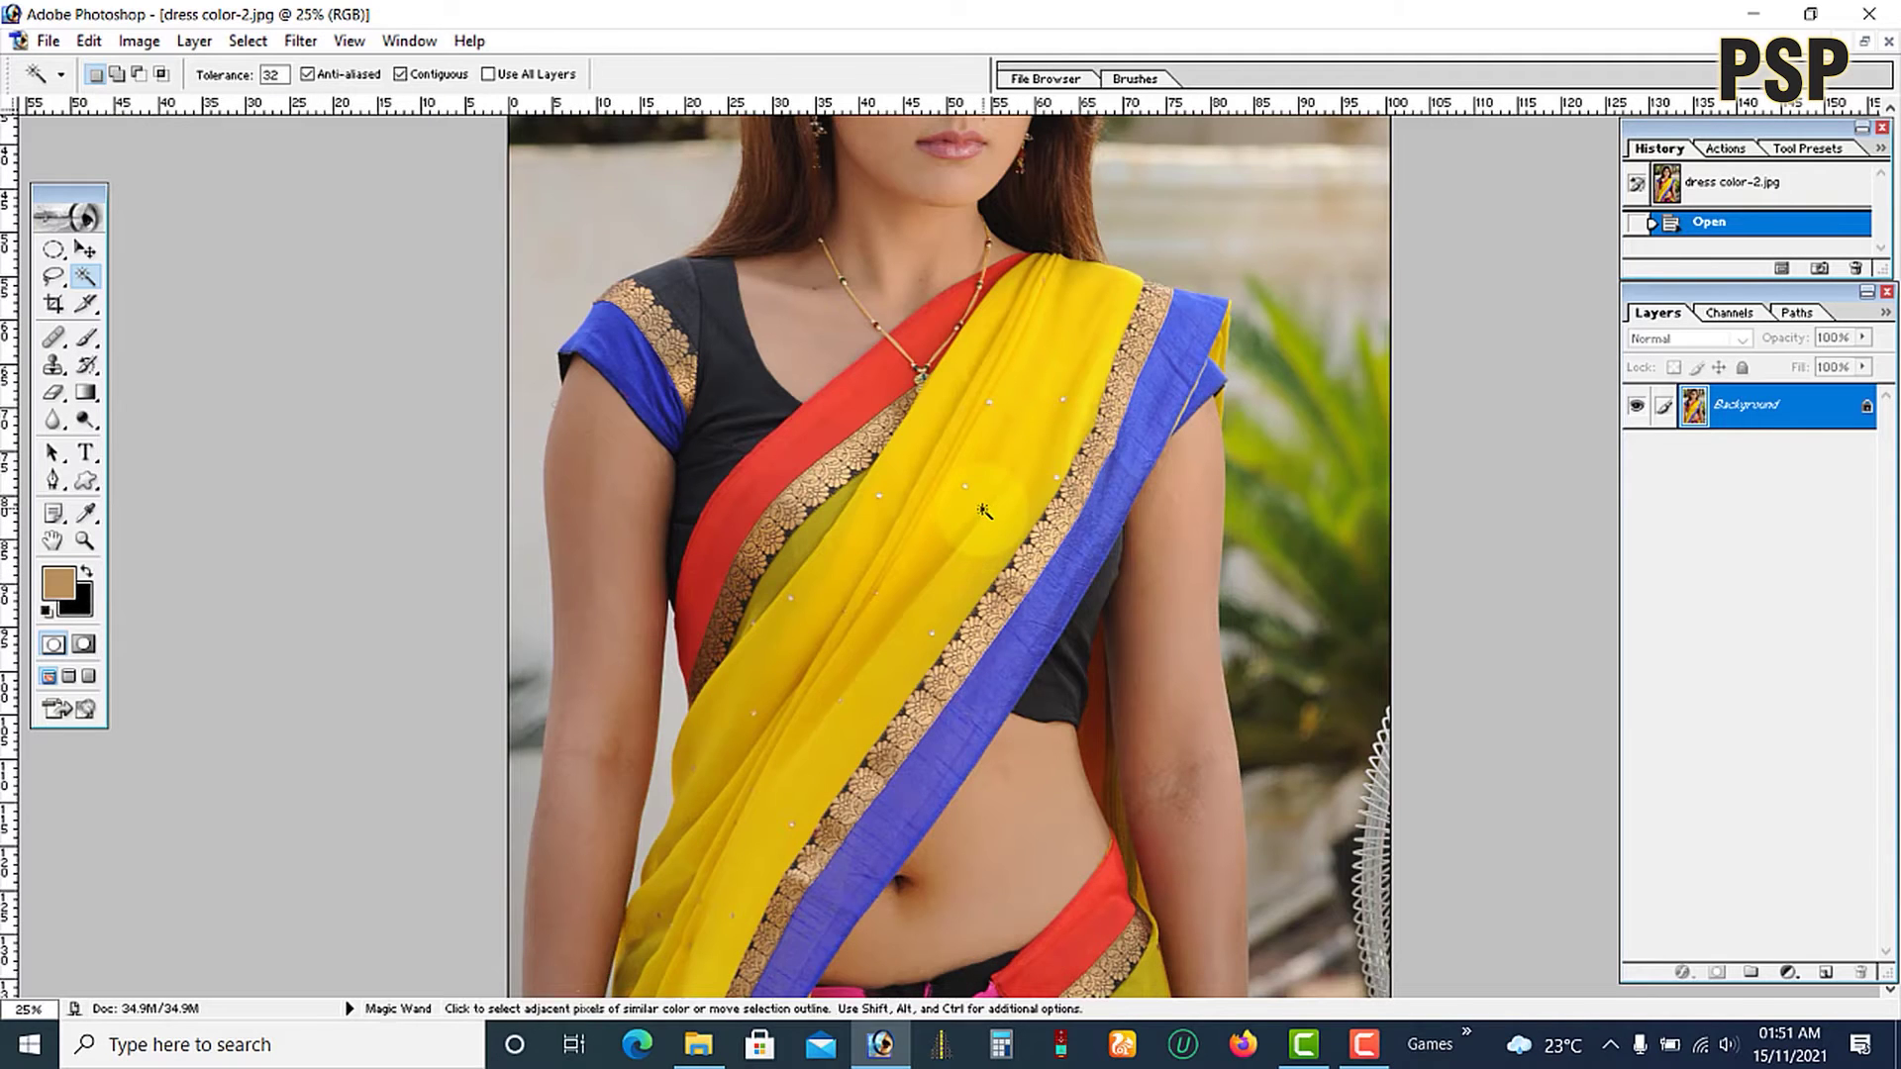
{"action": "left_click", "coordinate": [983, 510]}
{"action": "left_click", "coordinate": [703, 812], "text": "shift"}
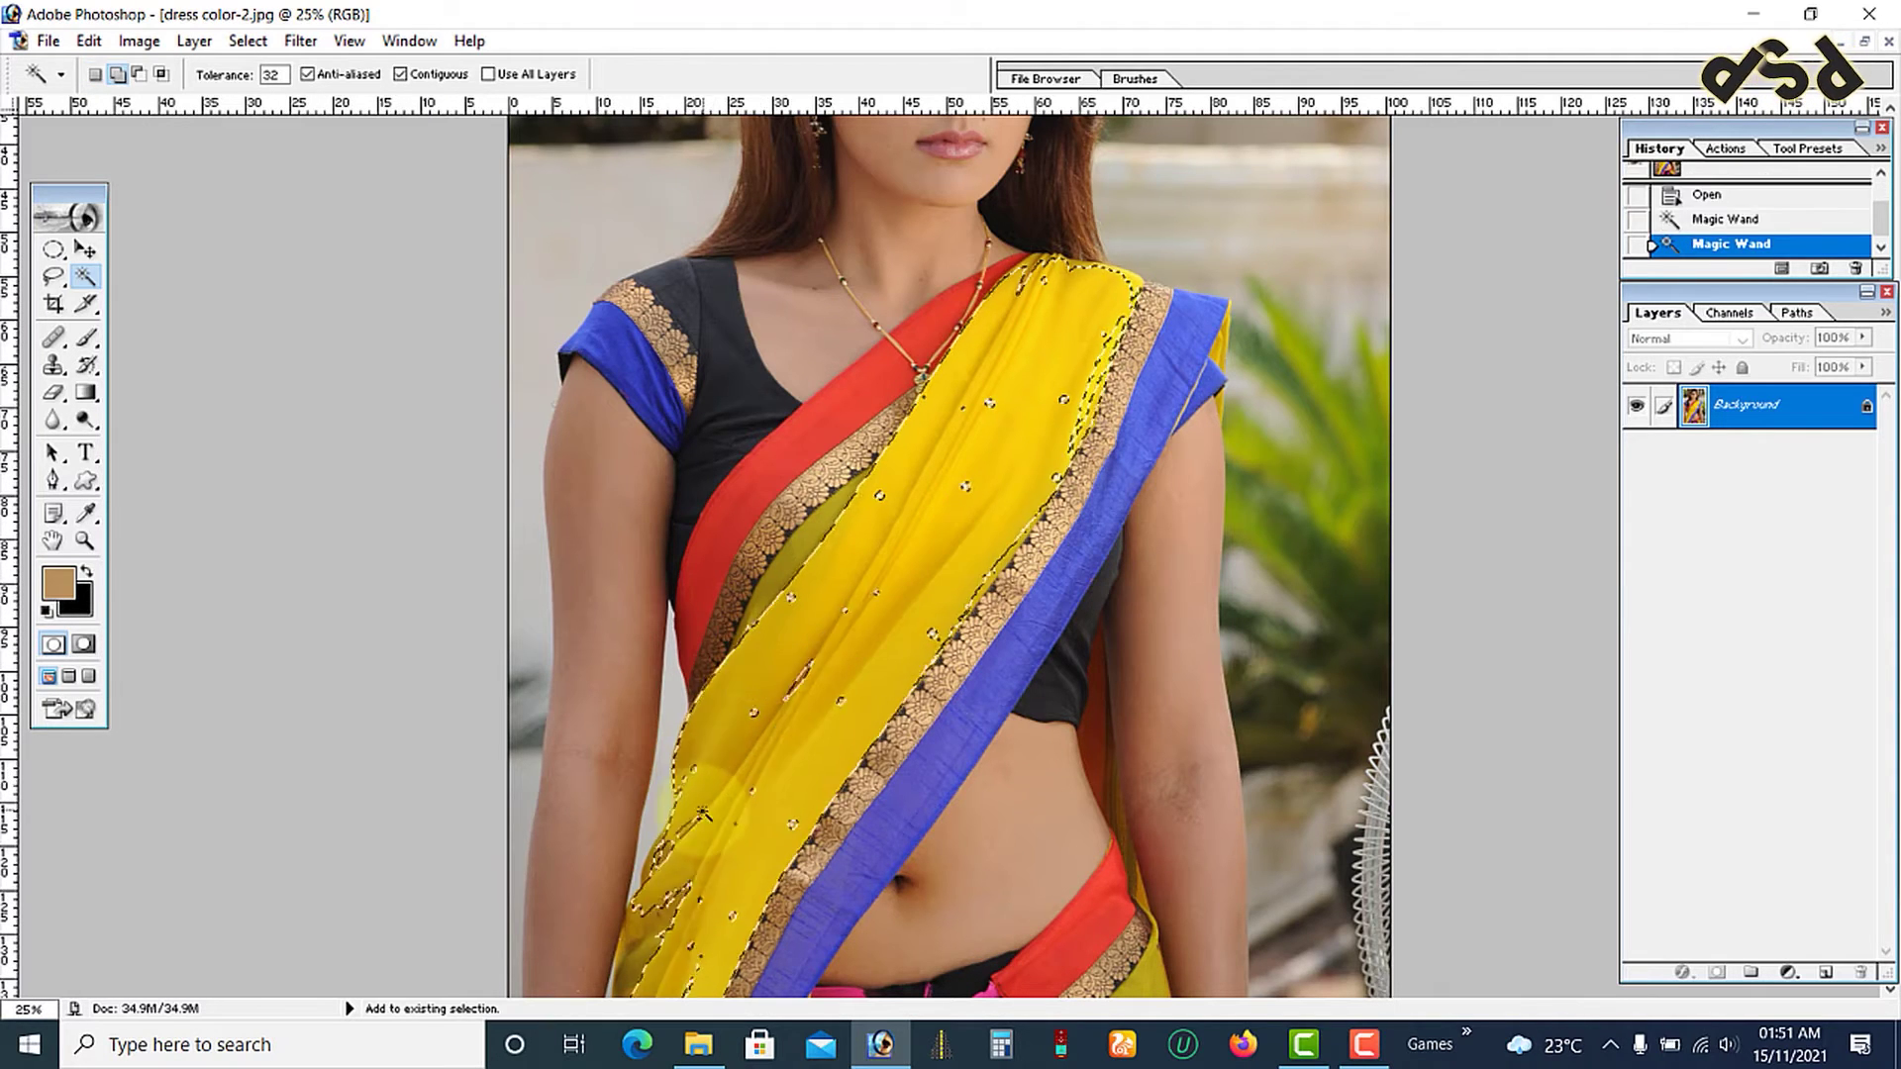
{"action": "left_click", "coordinate": [703, 814], "text": "shift"}
{"action": "left_click", "coordinate": [804, 732], "text": "shift"}
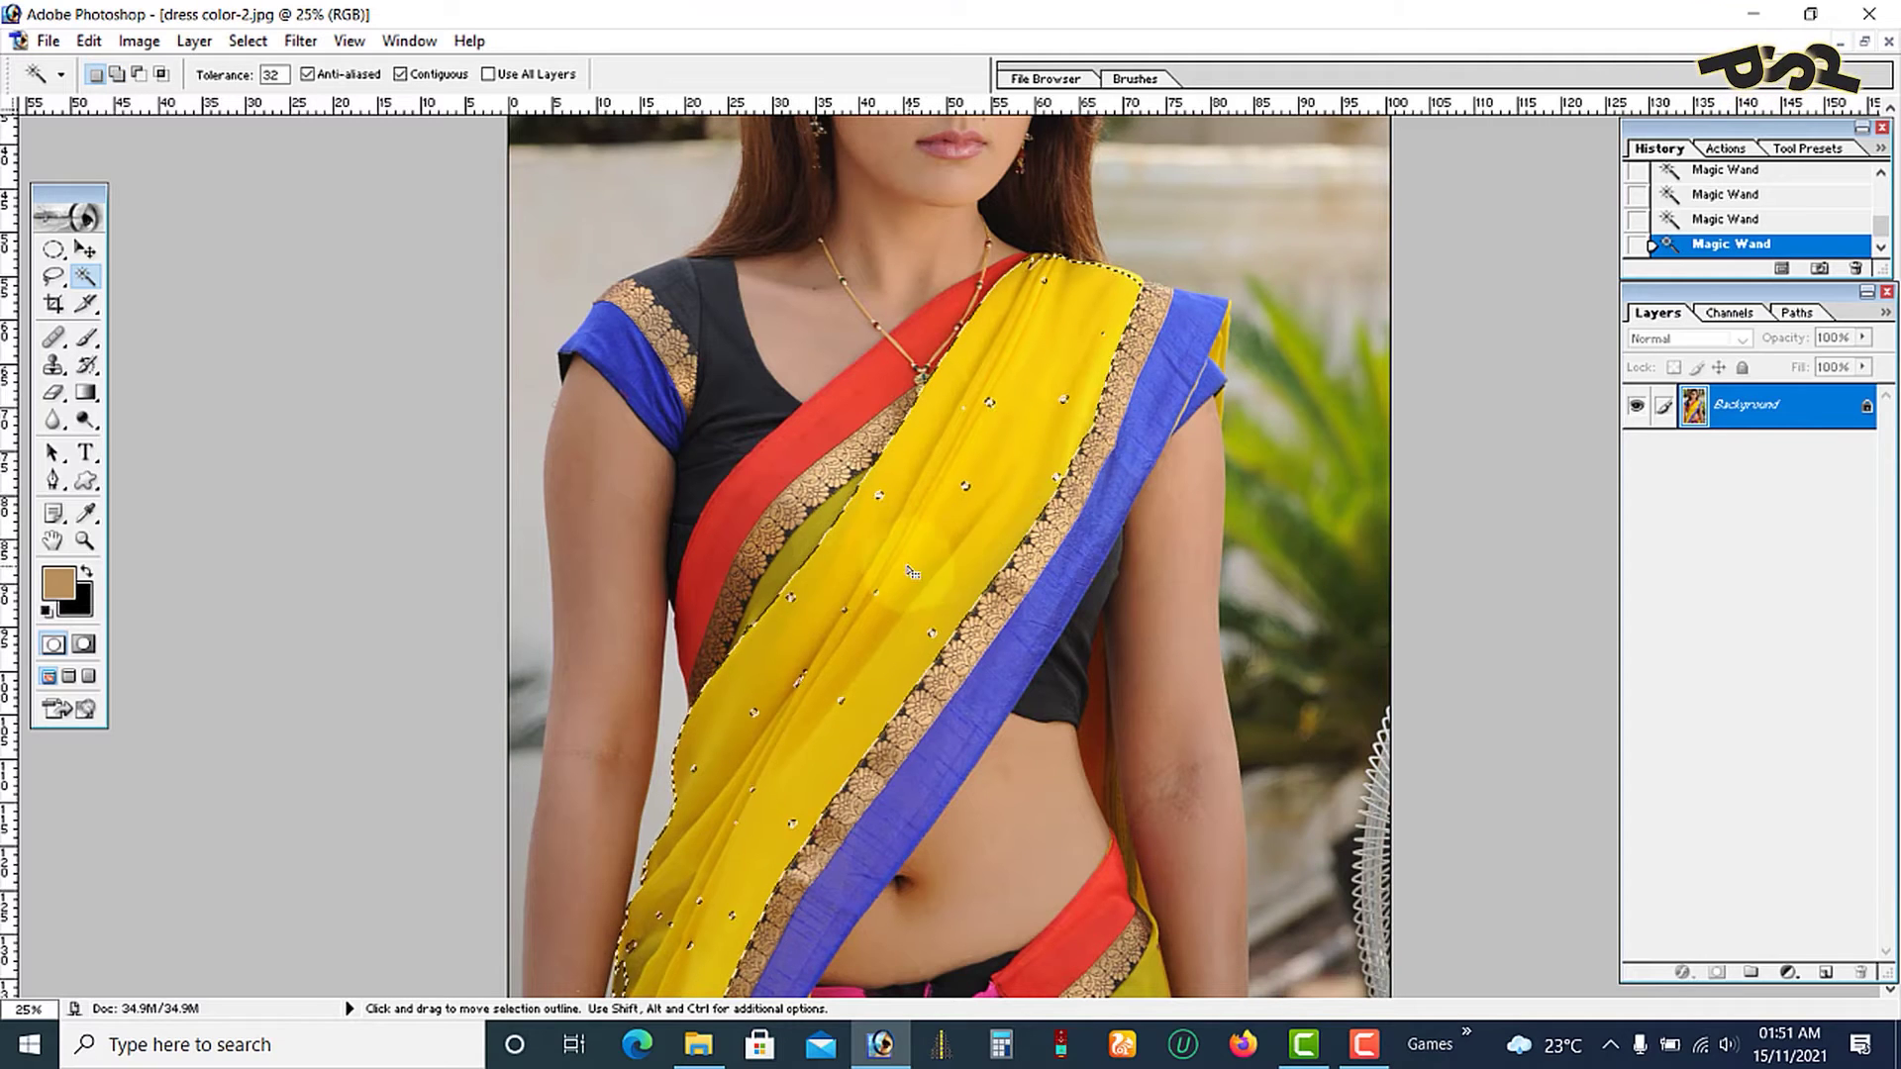
{"action": "key", "text": "shift"}
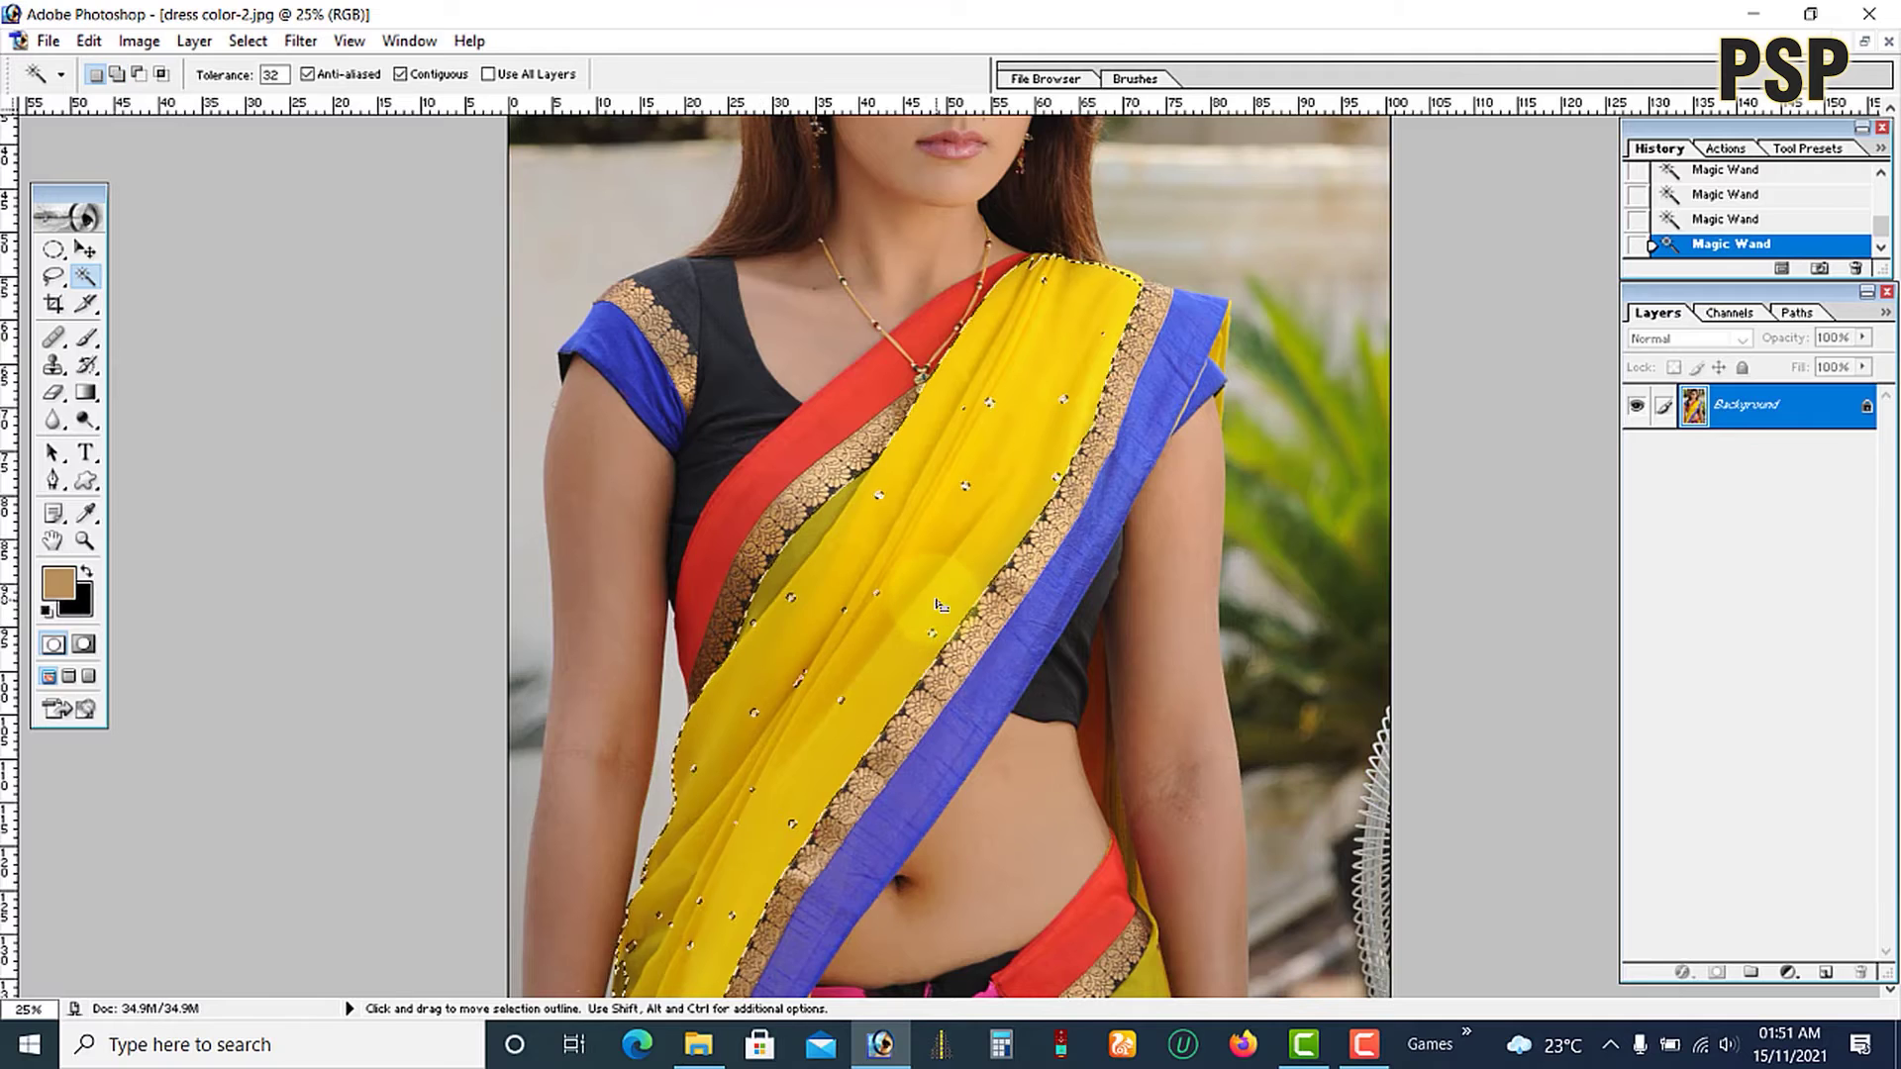
Recolor the selected yellow drape green with Hue/Saturation at hue +70
{"action": "key", "text": "ctrl+u"}
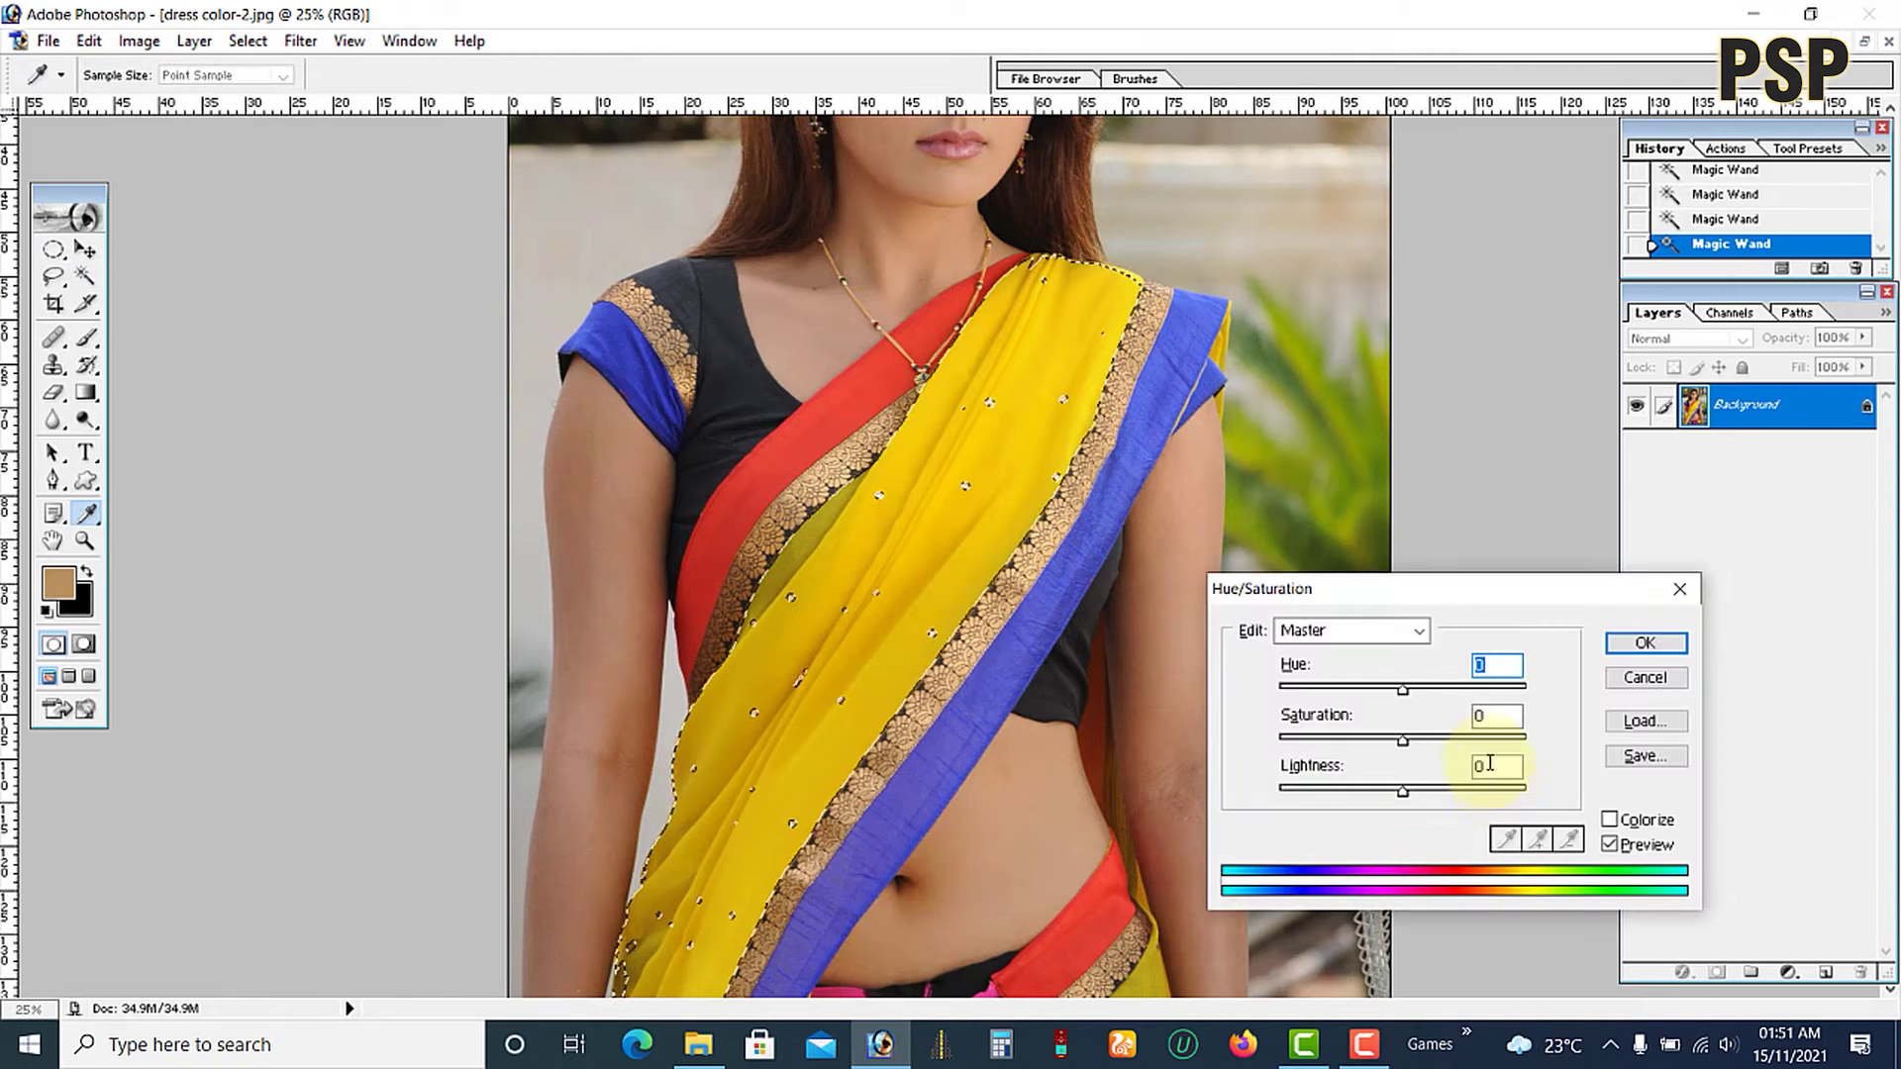
{"action": "left_click_drag", "start_coordinate": [1402, 690], "coordinate": [1470, 693]}
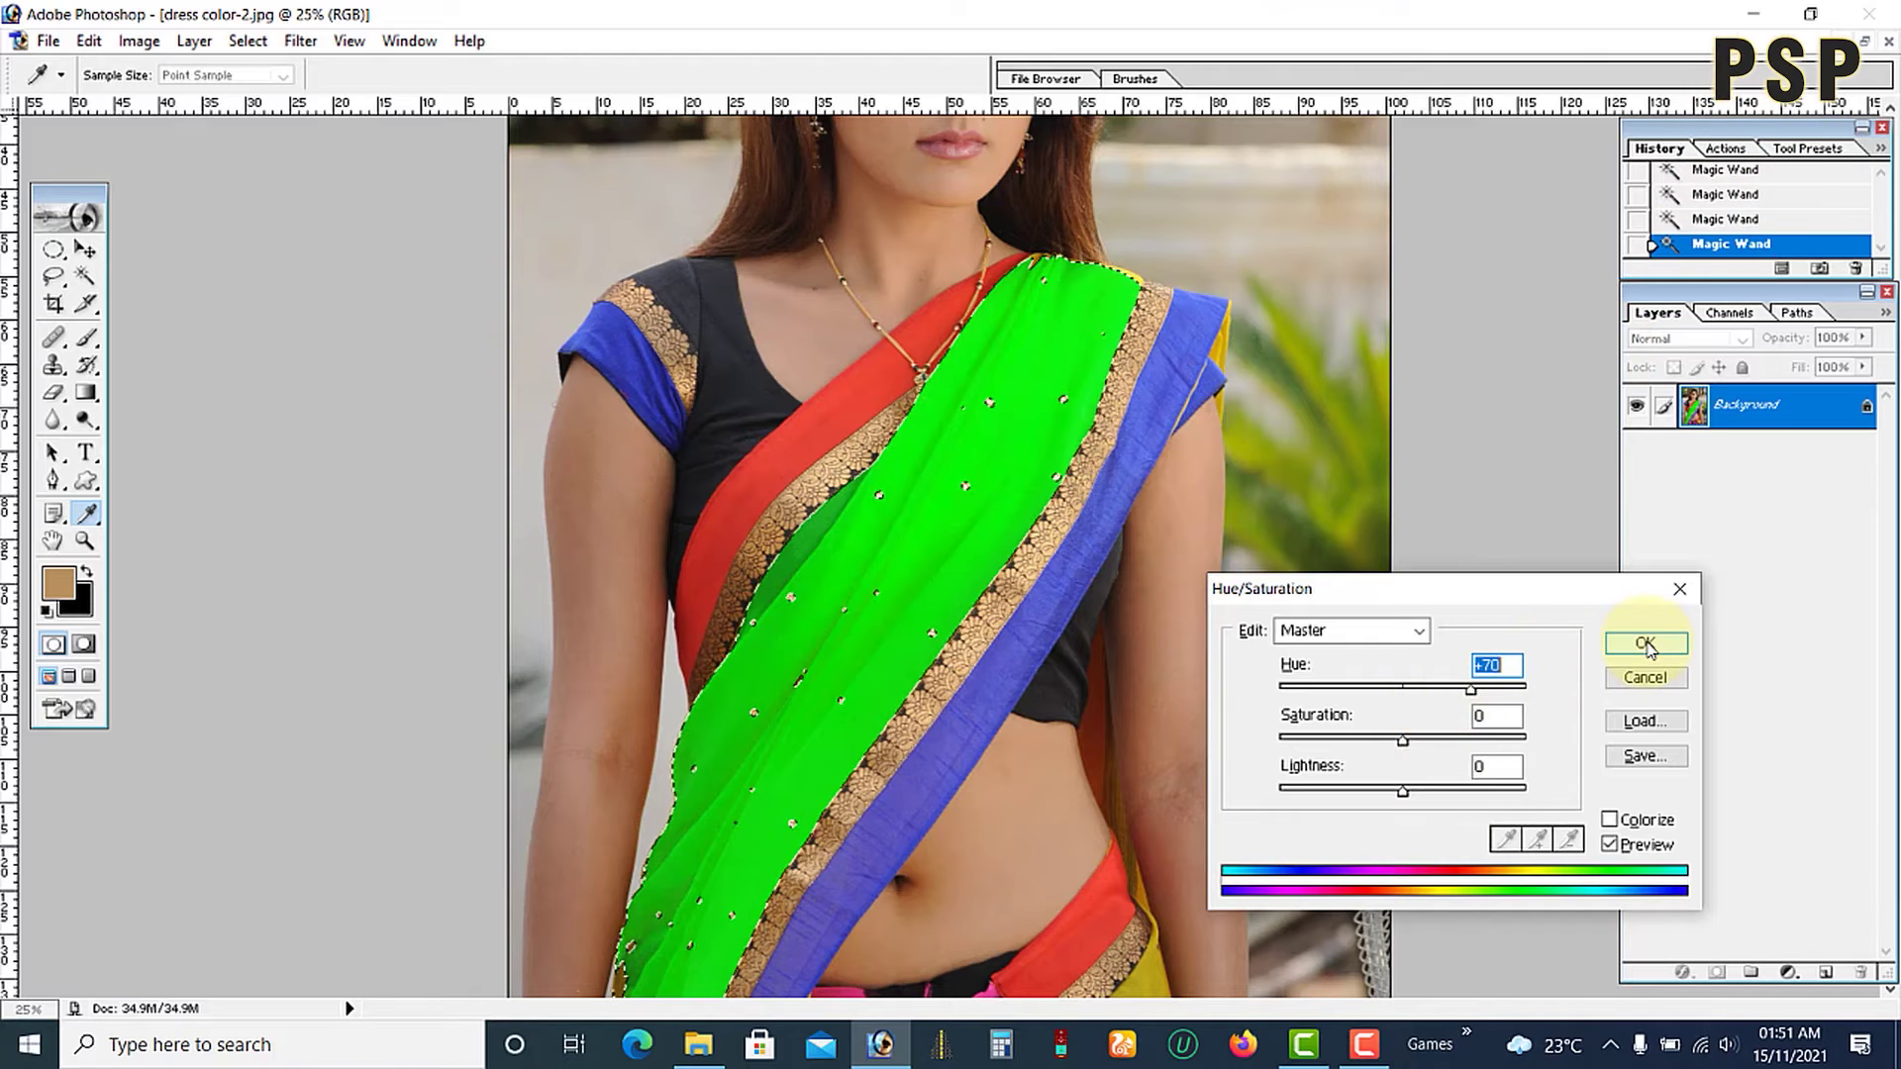
{"action": "left_click", "coordinate": [1646, 645]}
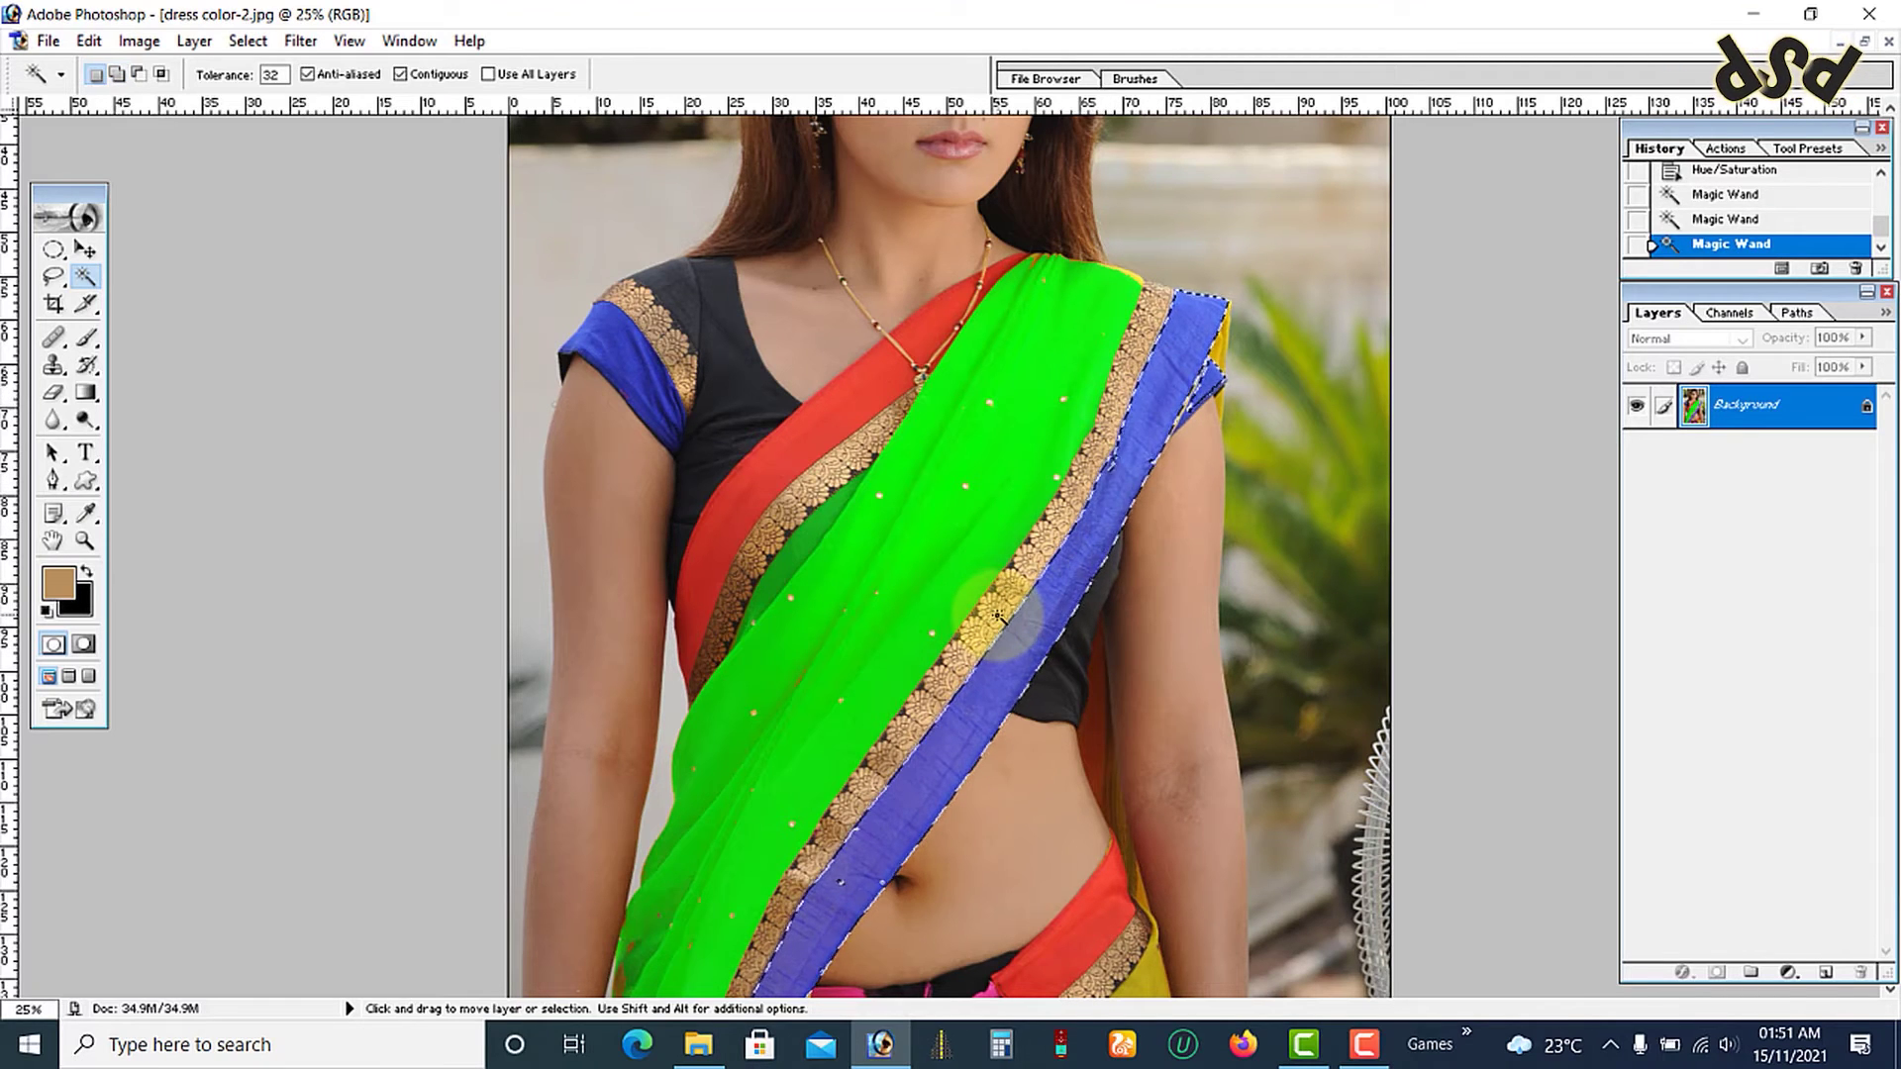
Recolor the selected blue border of the drape red with Hue/Saturation at hue +121 and saturation +39
{"action": "key", "text": "ctrl+u"}
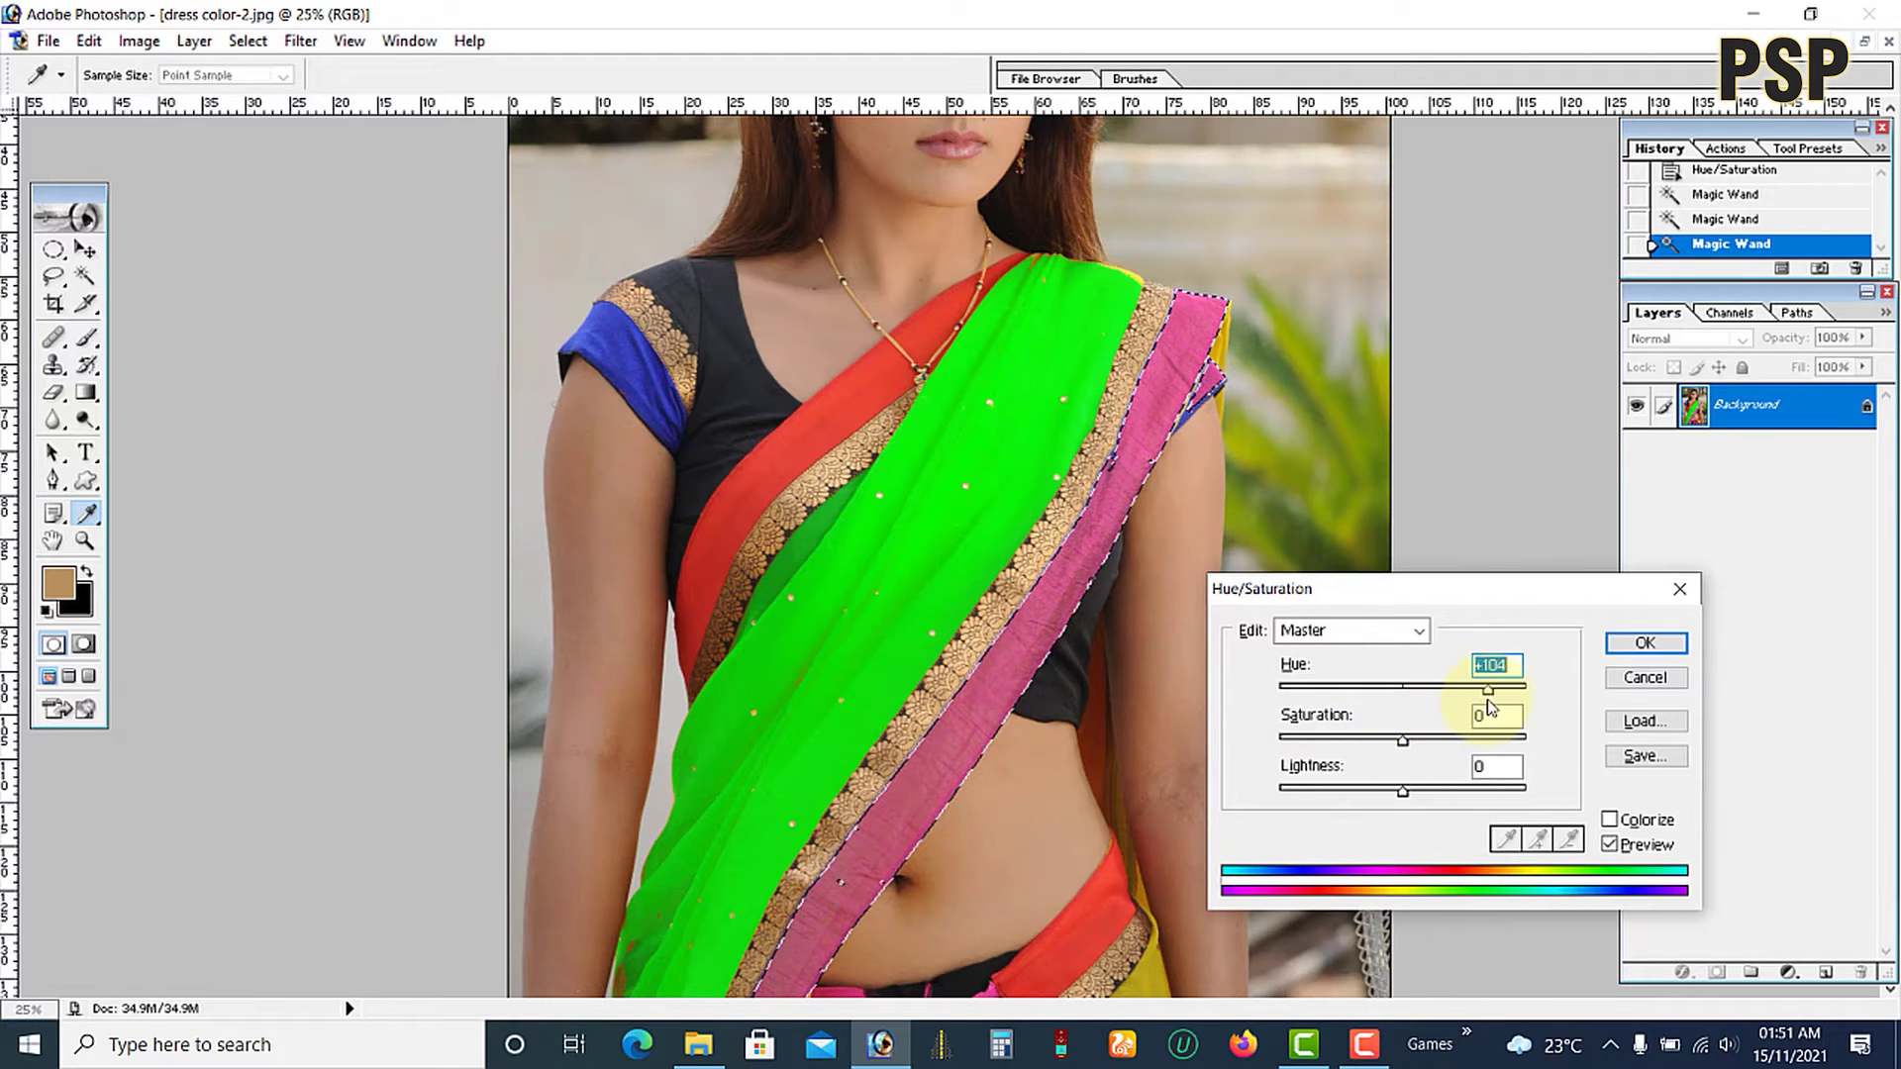
{"action": "left_click_drag", "start_coordinate": [1500, 699], "coordinate": [1452, 740]}
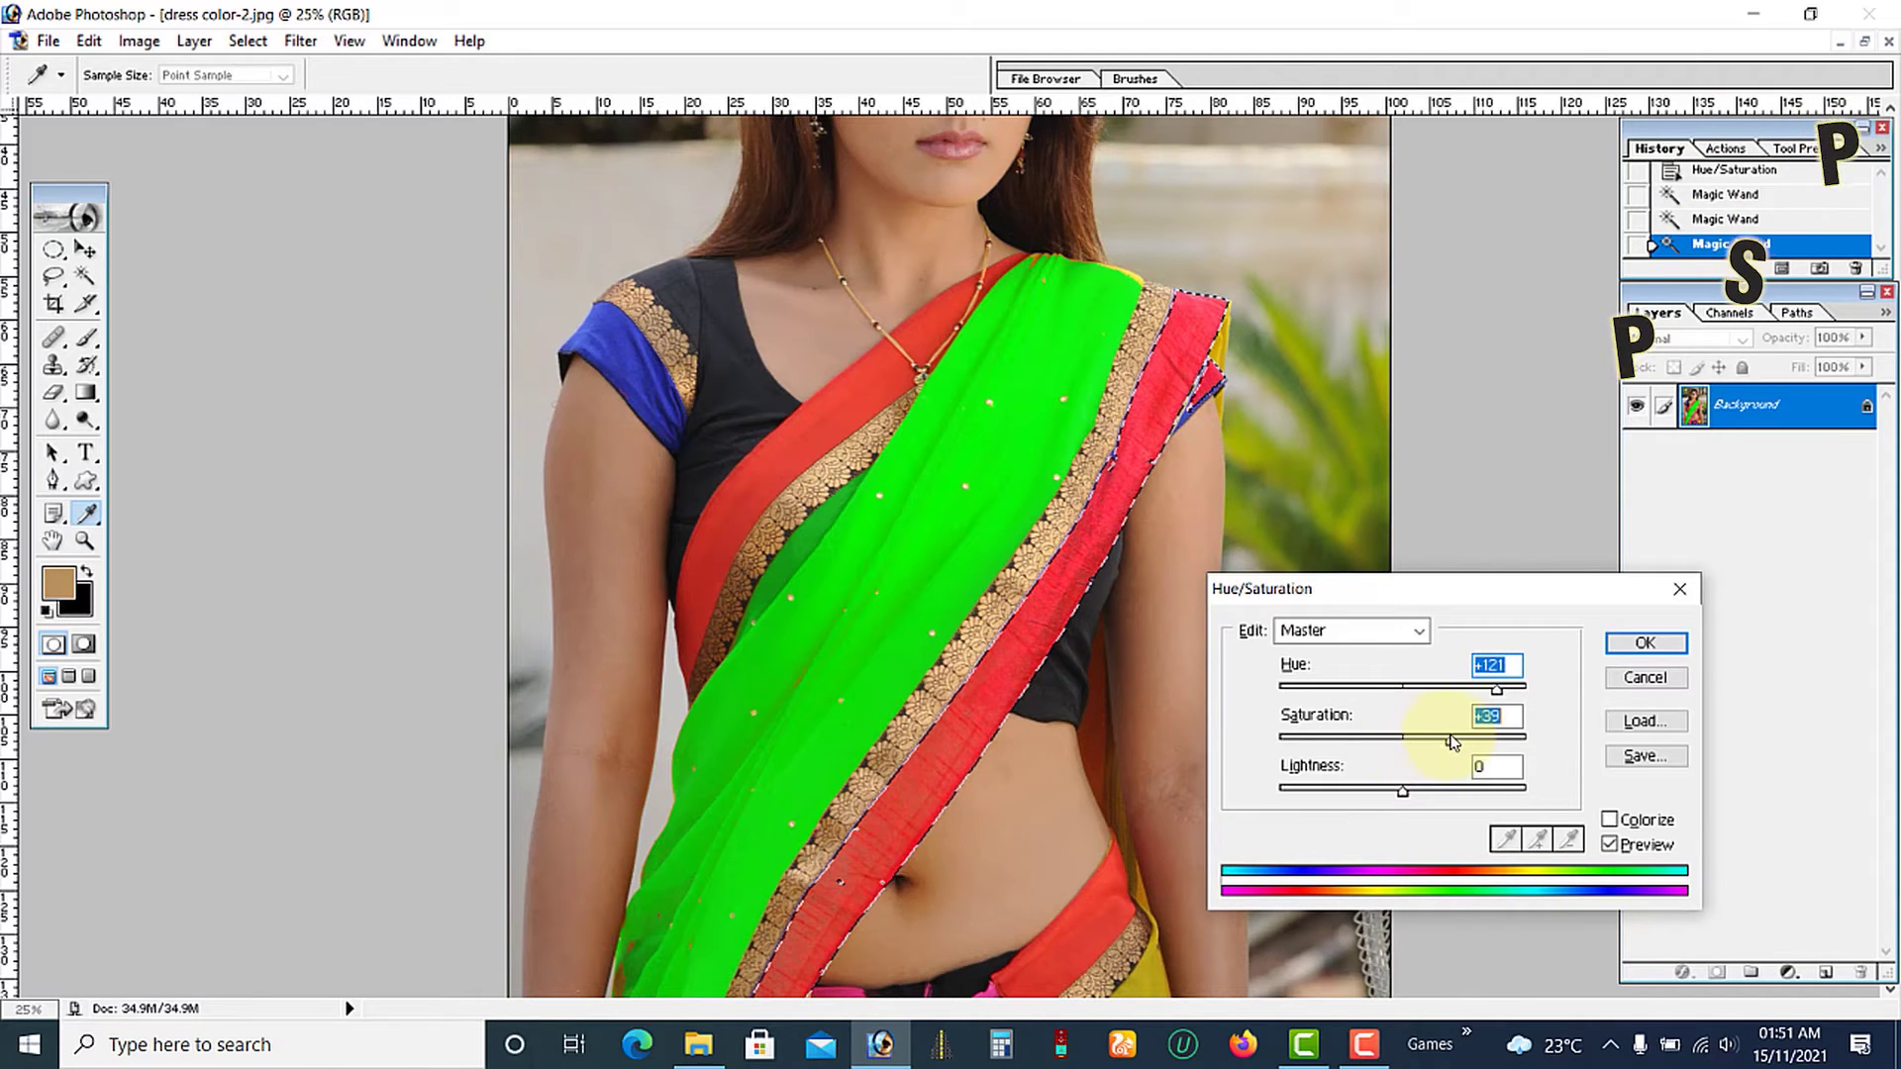
{"action": "left_click", "coordinate": [1638, 643]}
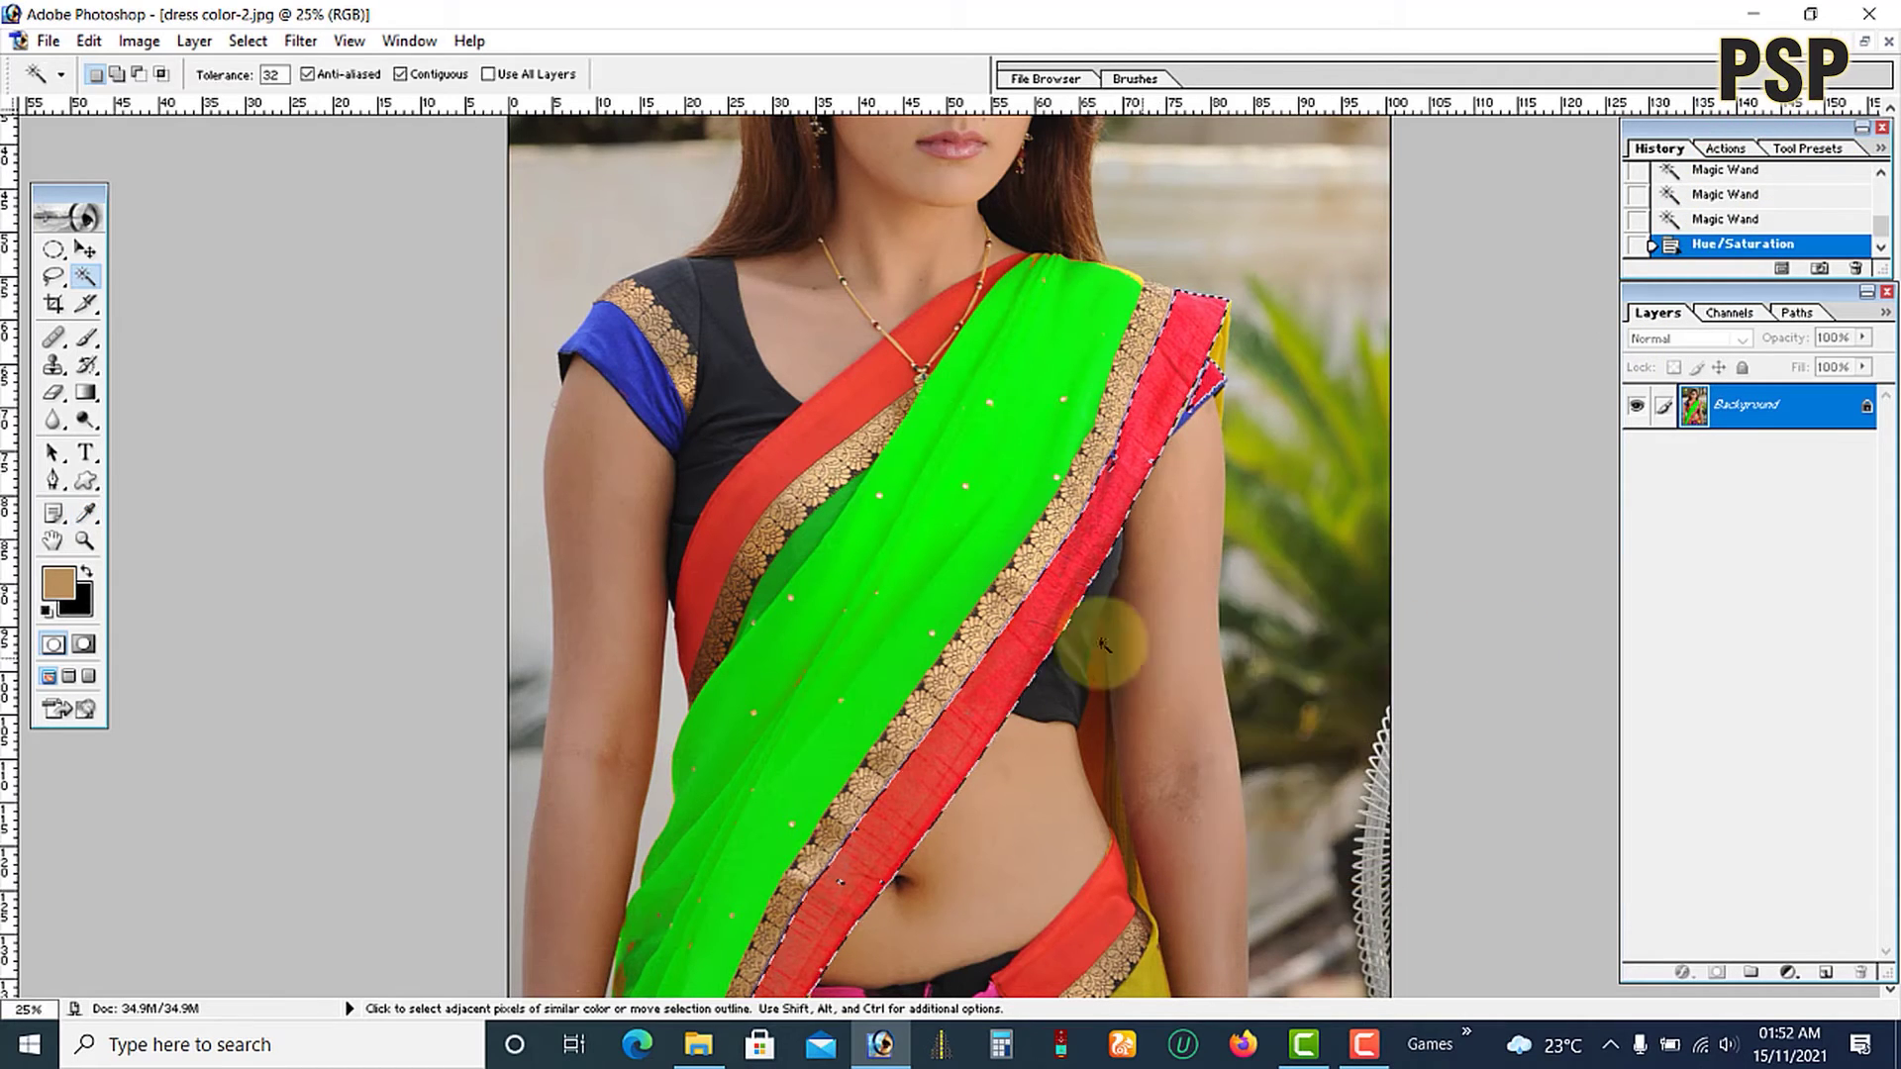
Select the red upper border of the drape with the Magic Wand, adding all its shades from the shoulder to the waist
{"action": "left_click", "coordinate": [810, 440]}
{"action": "left_click", "coordinate": [782, 461], "text": "shift"}
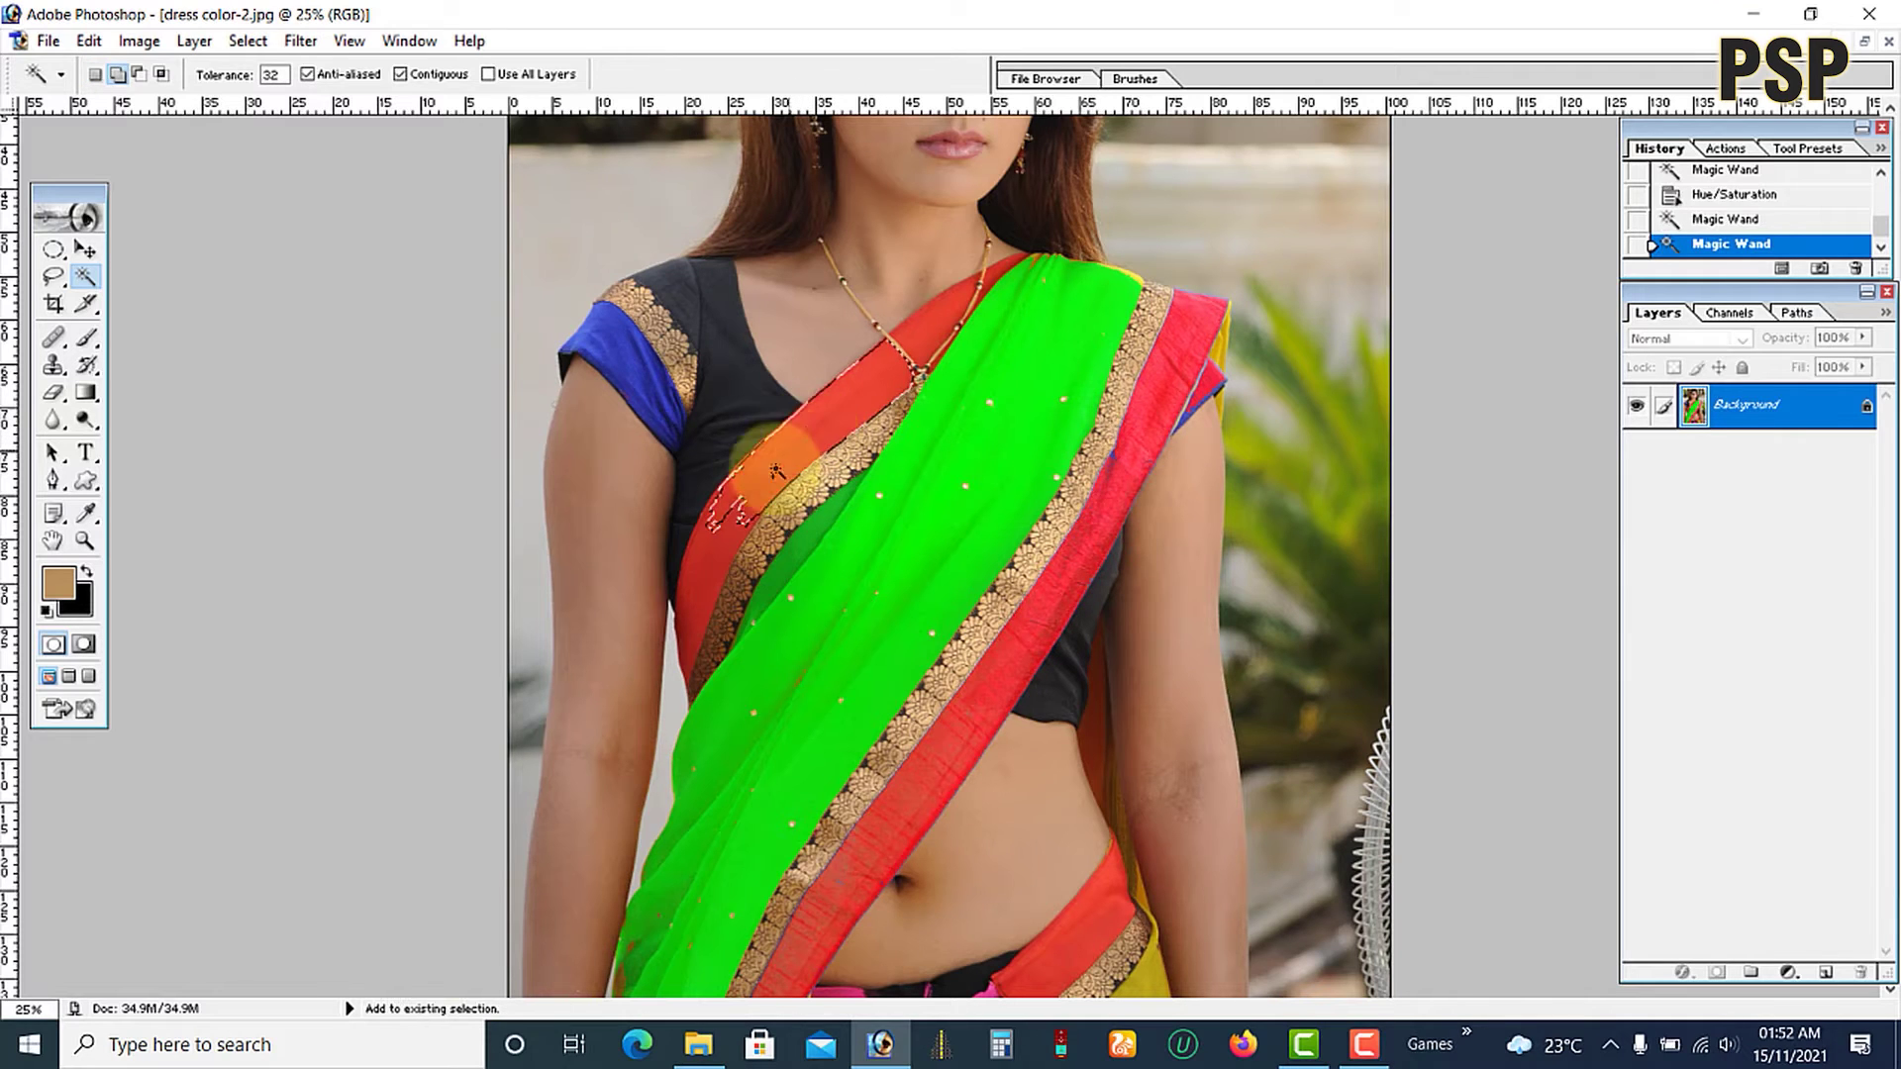
{"action": "left_click", "coordinate": [733, 522], "text": "shift"}
{"action": "left_click", "coordinate": [699, 594], "text": "shift"}
{"action": "left_click", "coordinate": [956, 323], "text": "shift"}
{"action": "left_click", "coordinate": [998, 274], "text": "ctrl"}
{"action": "left_click", "coordinate": [996, 285], "text": "ctrl"}
{"action": "scroll", "coordinate": [970, 428], "scroll_direction": "down", "scroll_amount": 5}
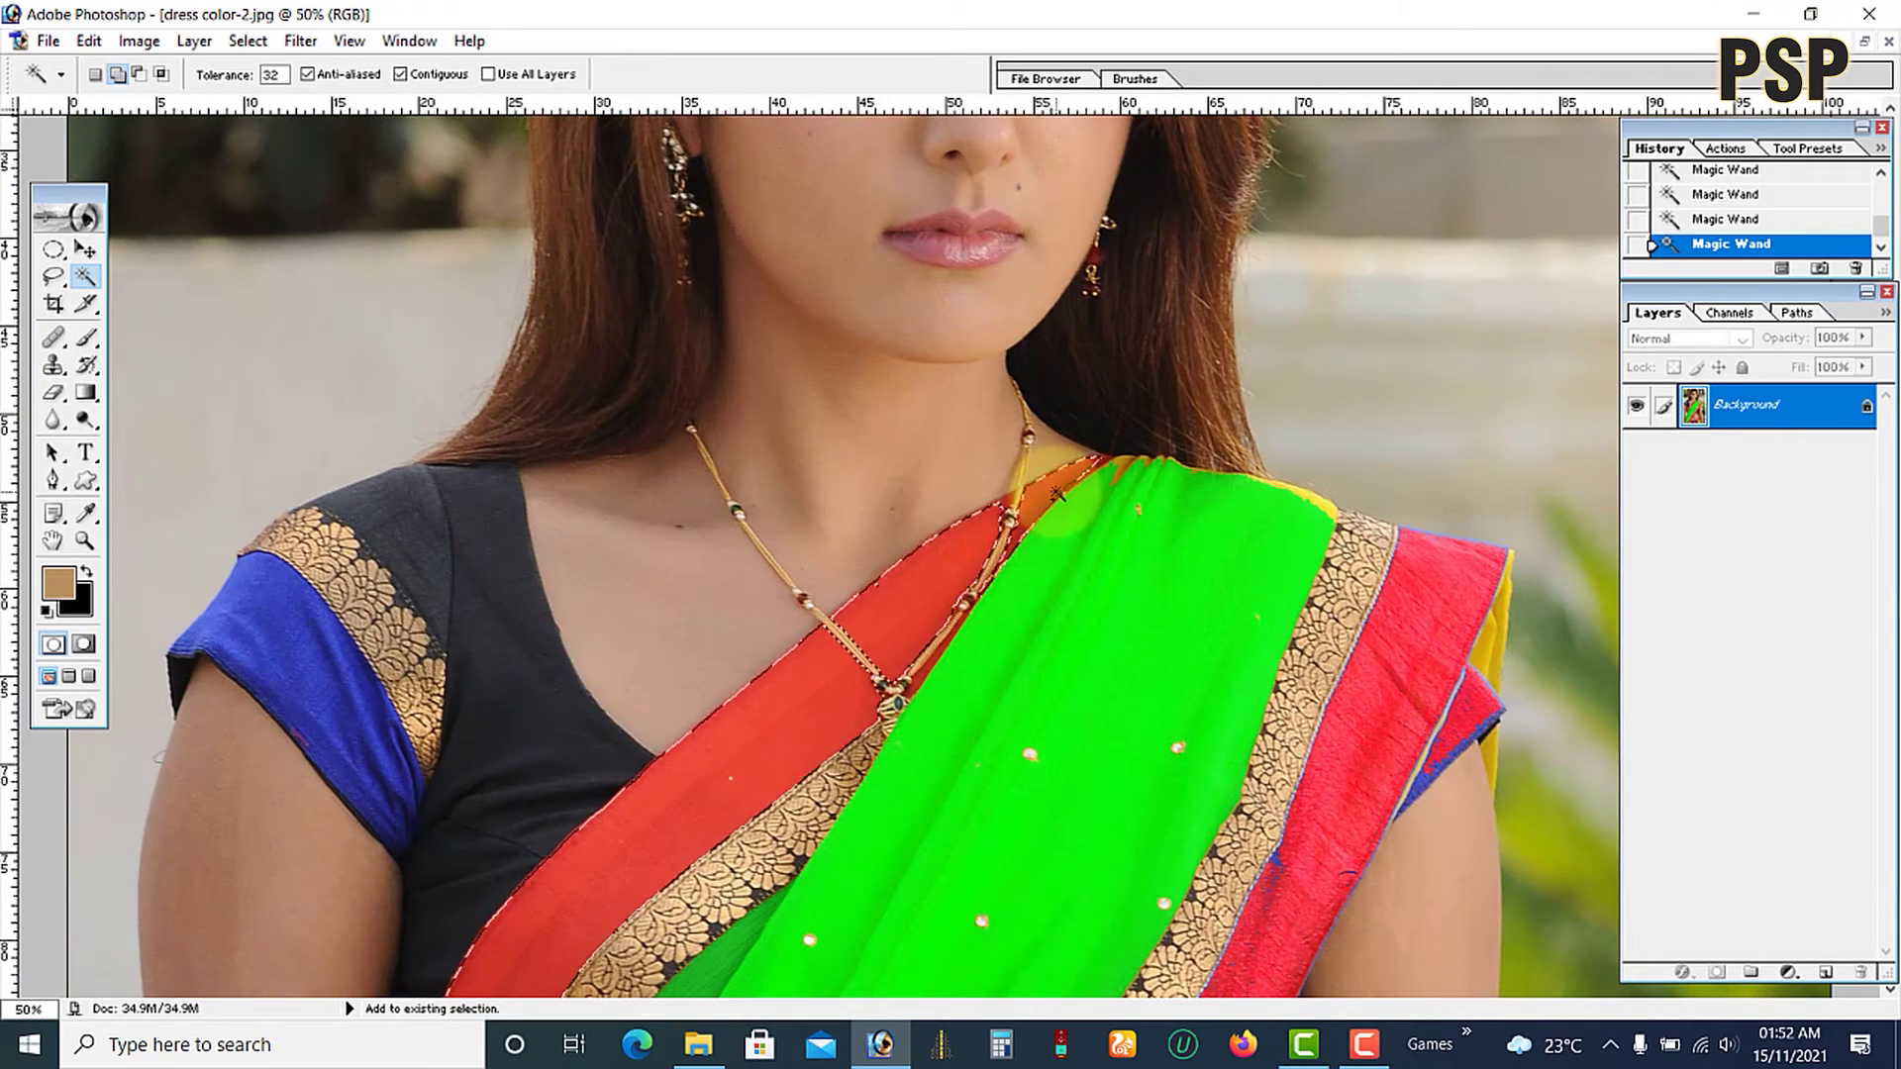
{"action": "scroll", "coordinate": [870, 636], "scroll_direction": "down", "scroll_amount": 4}
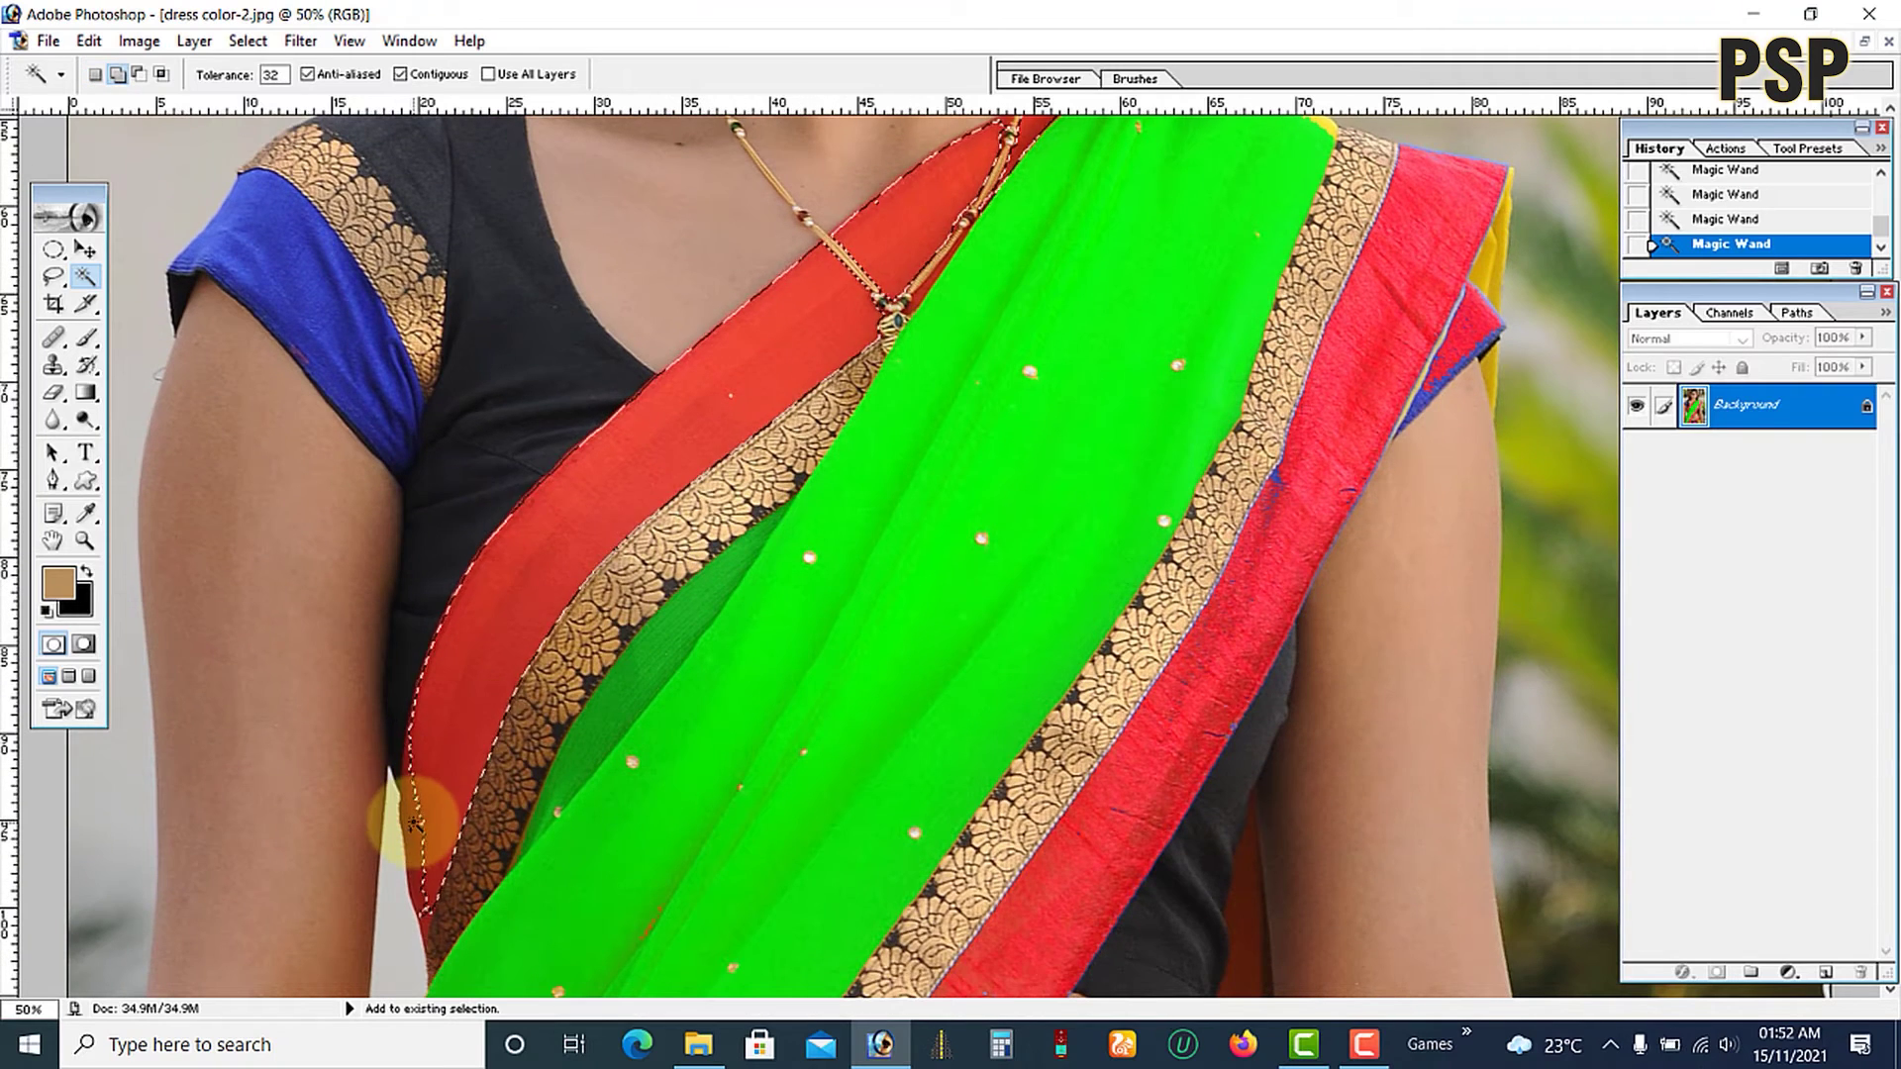
{"action": "left_click", "coordinate": [414, 819], "text": "shift"}
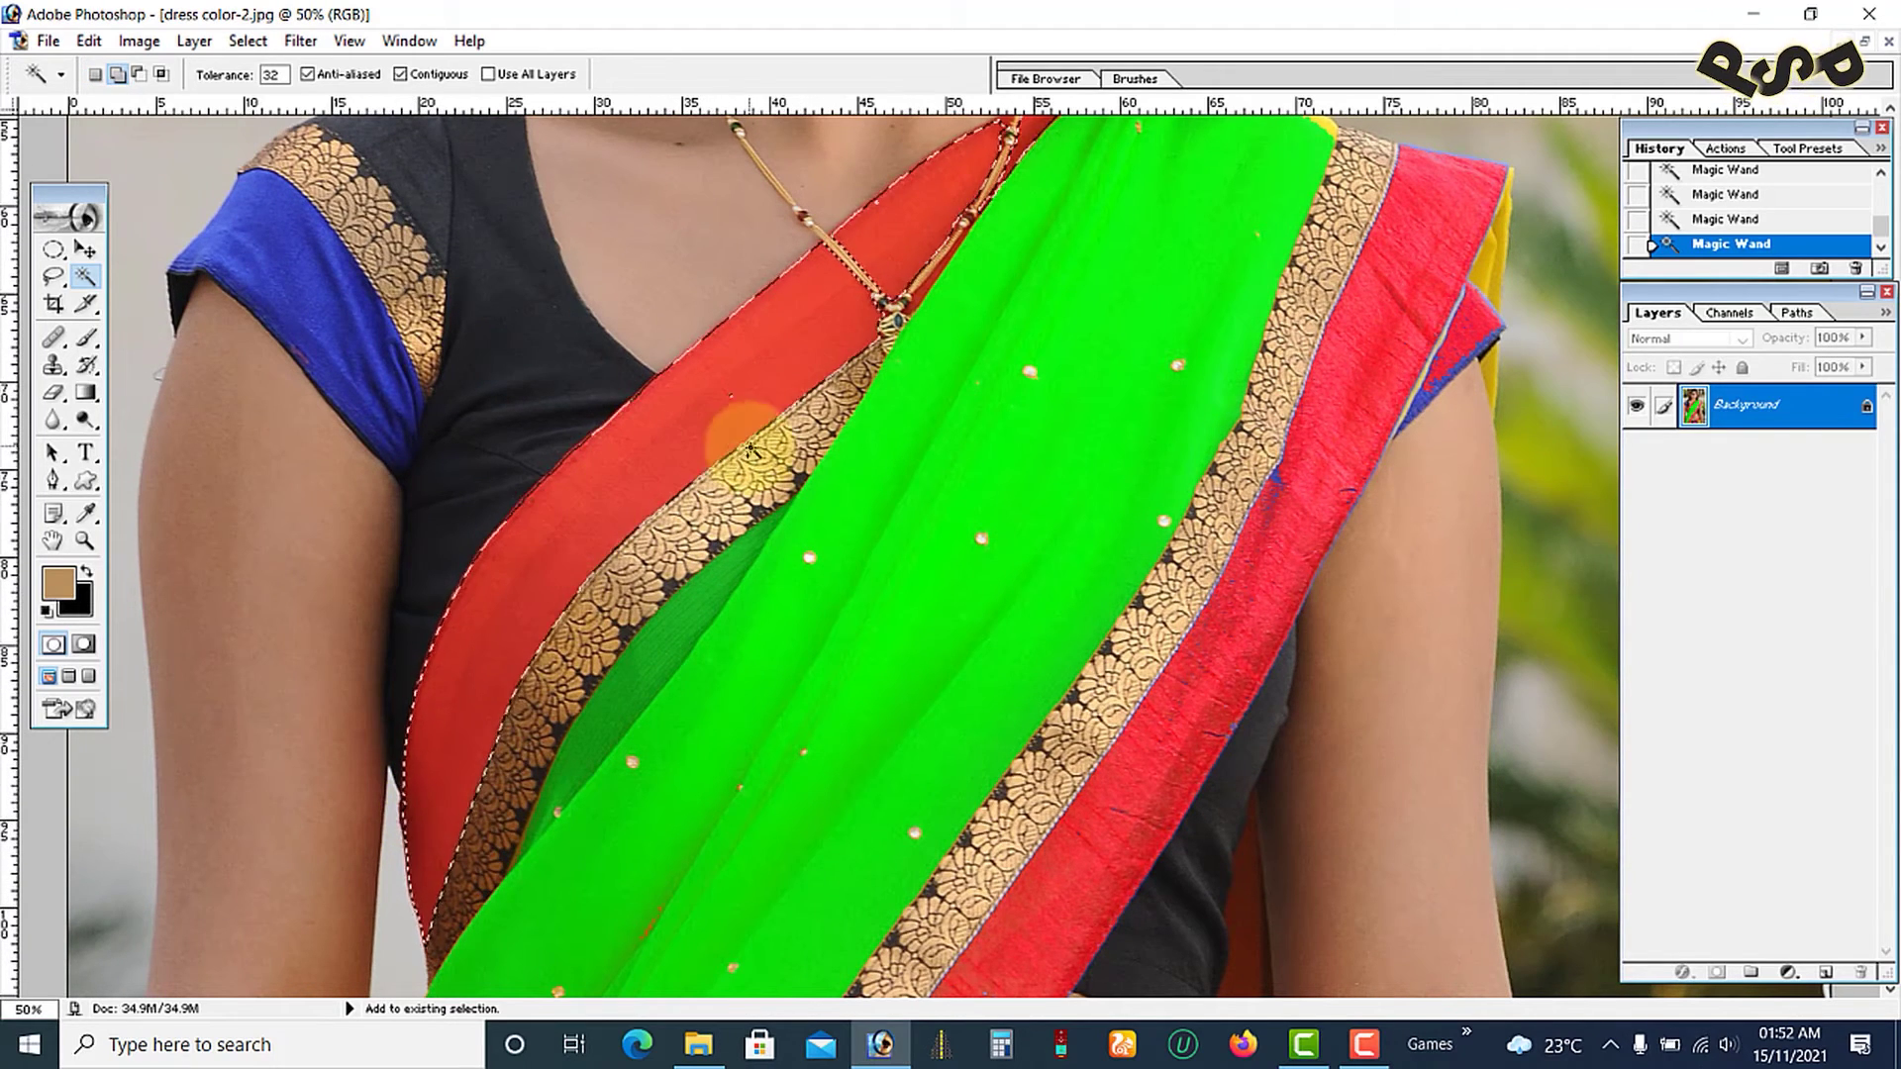
Recolor the selected red upper border blue-violet with Hue/Saturation at hue -114
{"action": "key", "text": "ctrl+u"}
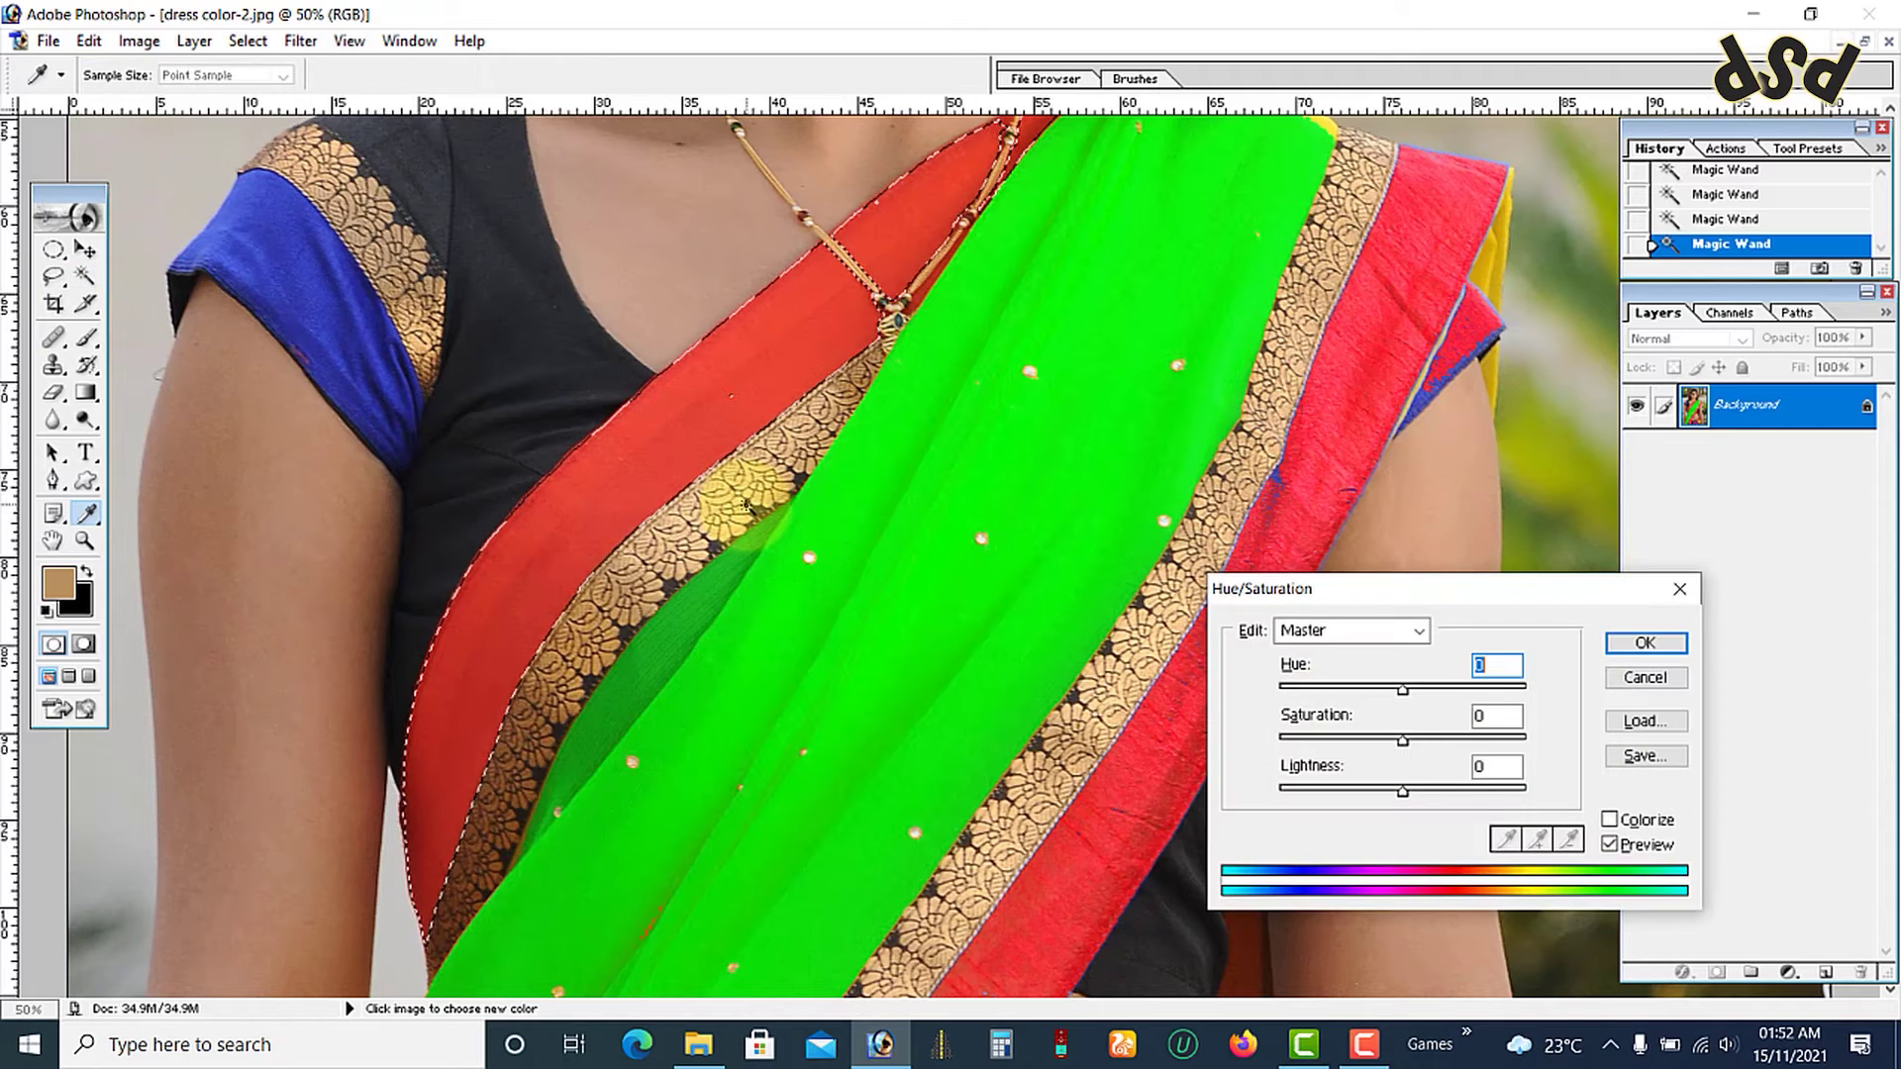
{"action": "left_click_drag", "start_coordinate": [1402, 690], "coordinate": [1314, 693]}
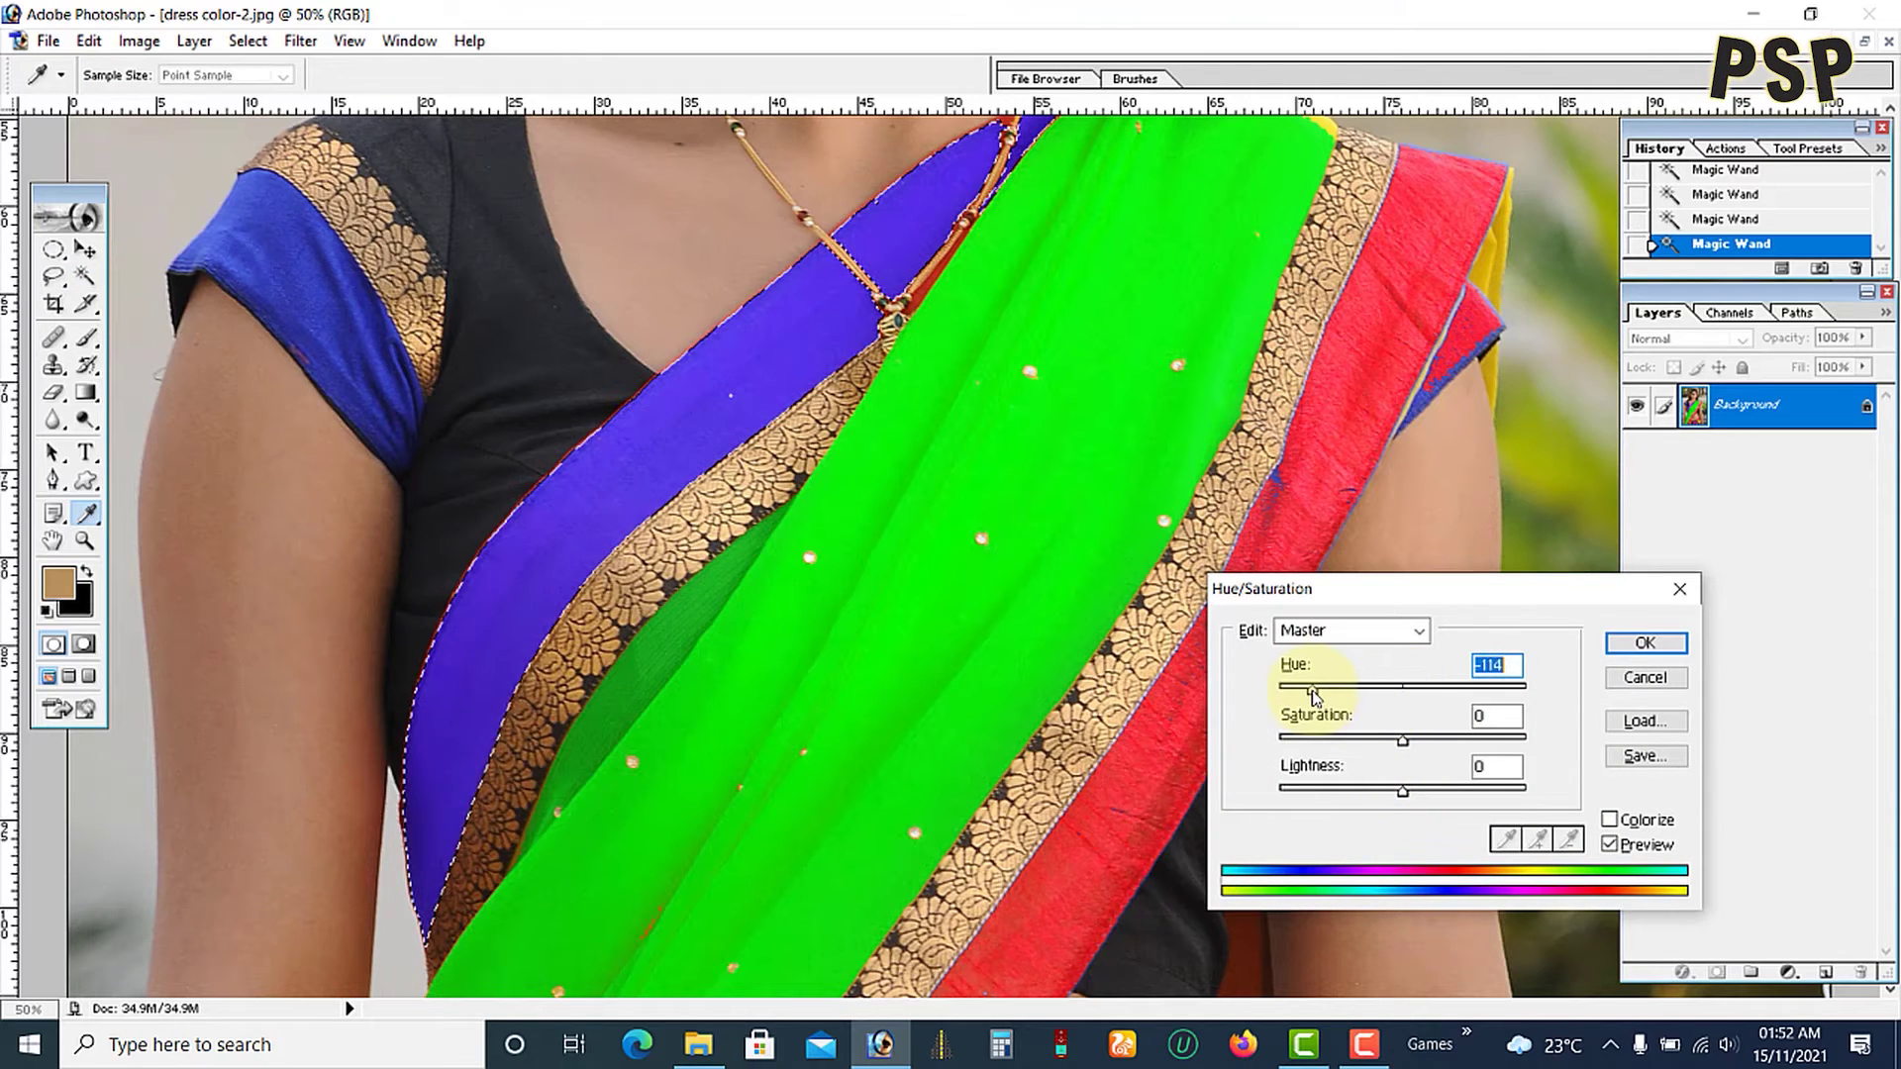
{"action": "left_click", "coordinate": [1644, 651]}
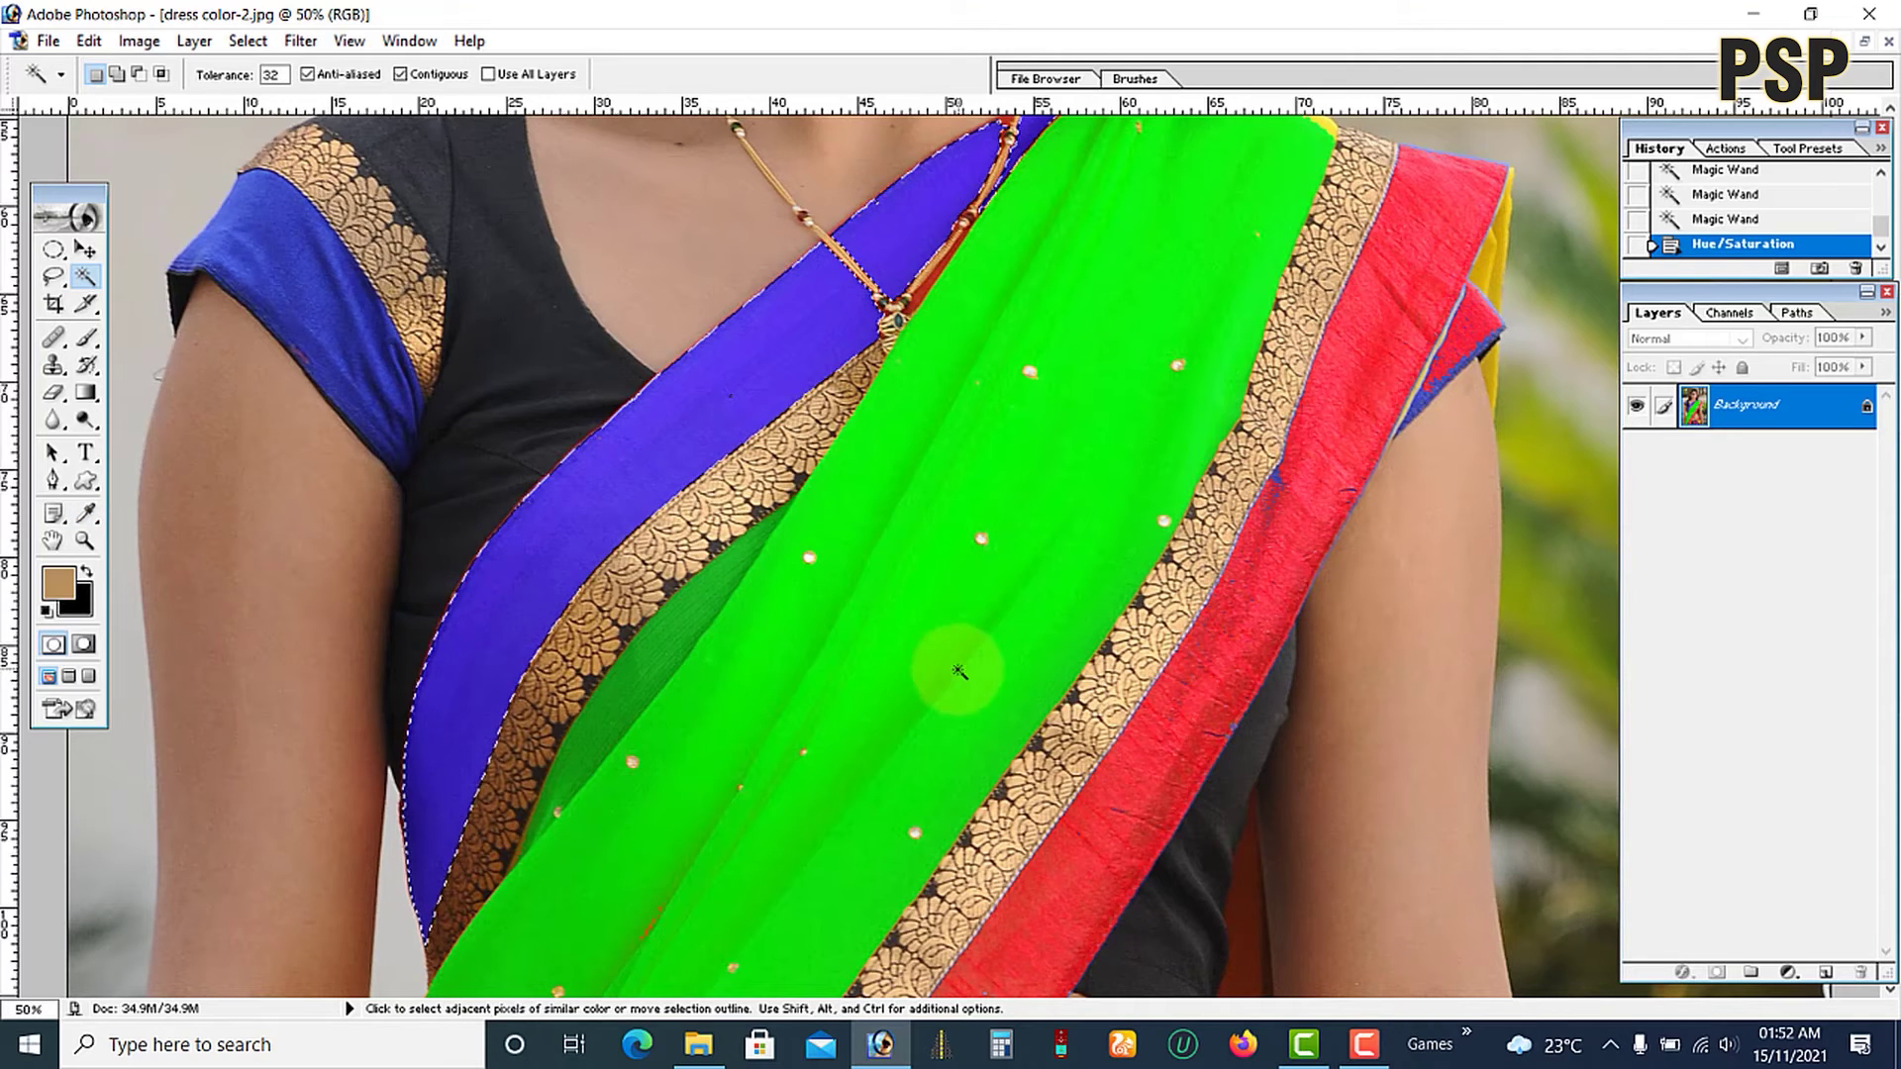
Select the magenta patches of the skirt below the waist with the Magic Wand, adding each separate patch to the selection
{"action": "left_click", "coordinate": [884, 531], "text": "ctrl+alt"}
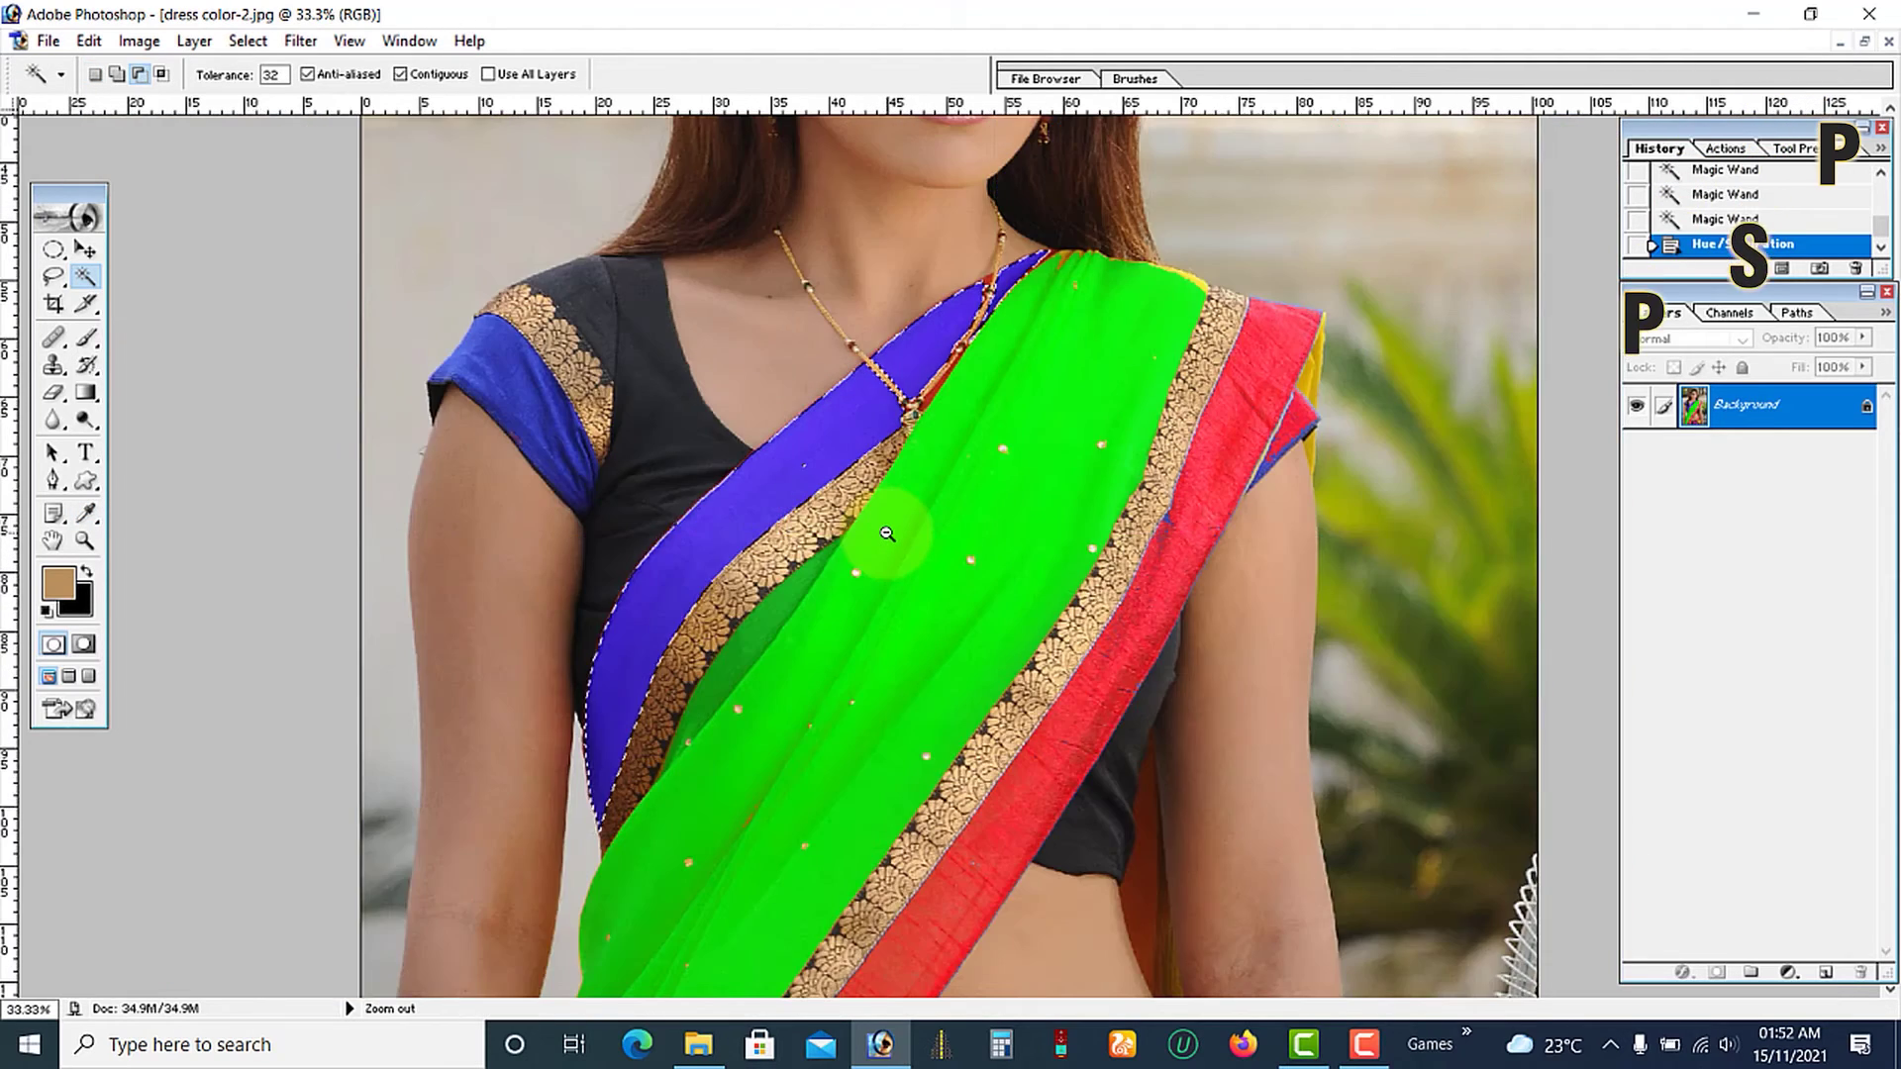
{"action": "left_click", "coordinate": [884, 532], "text": "ctrl+alt"}
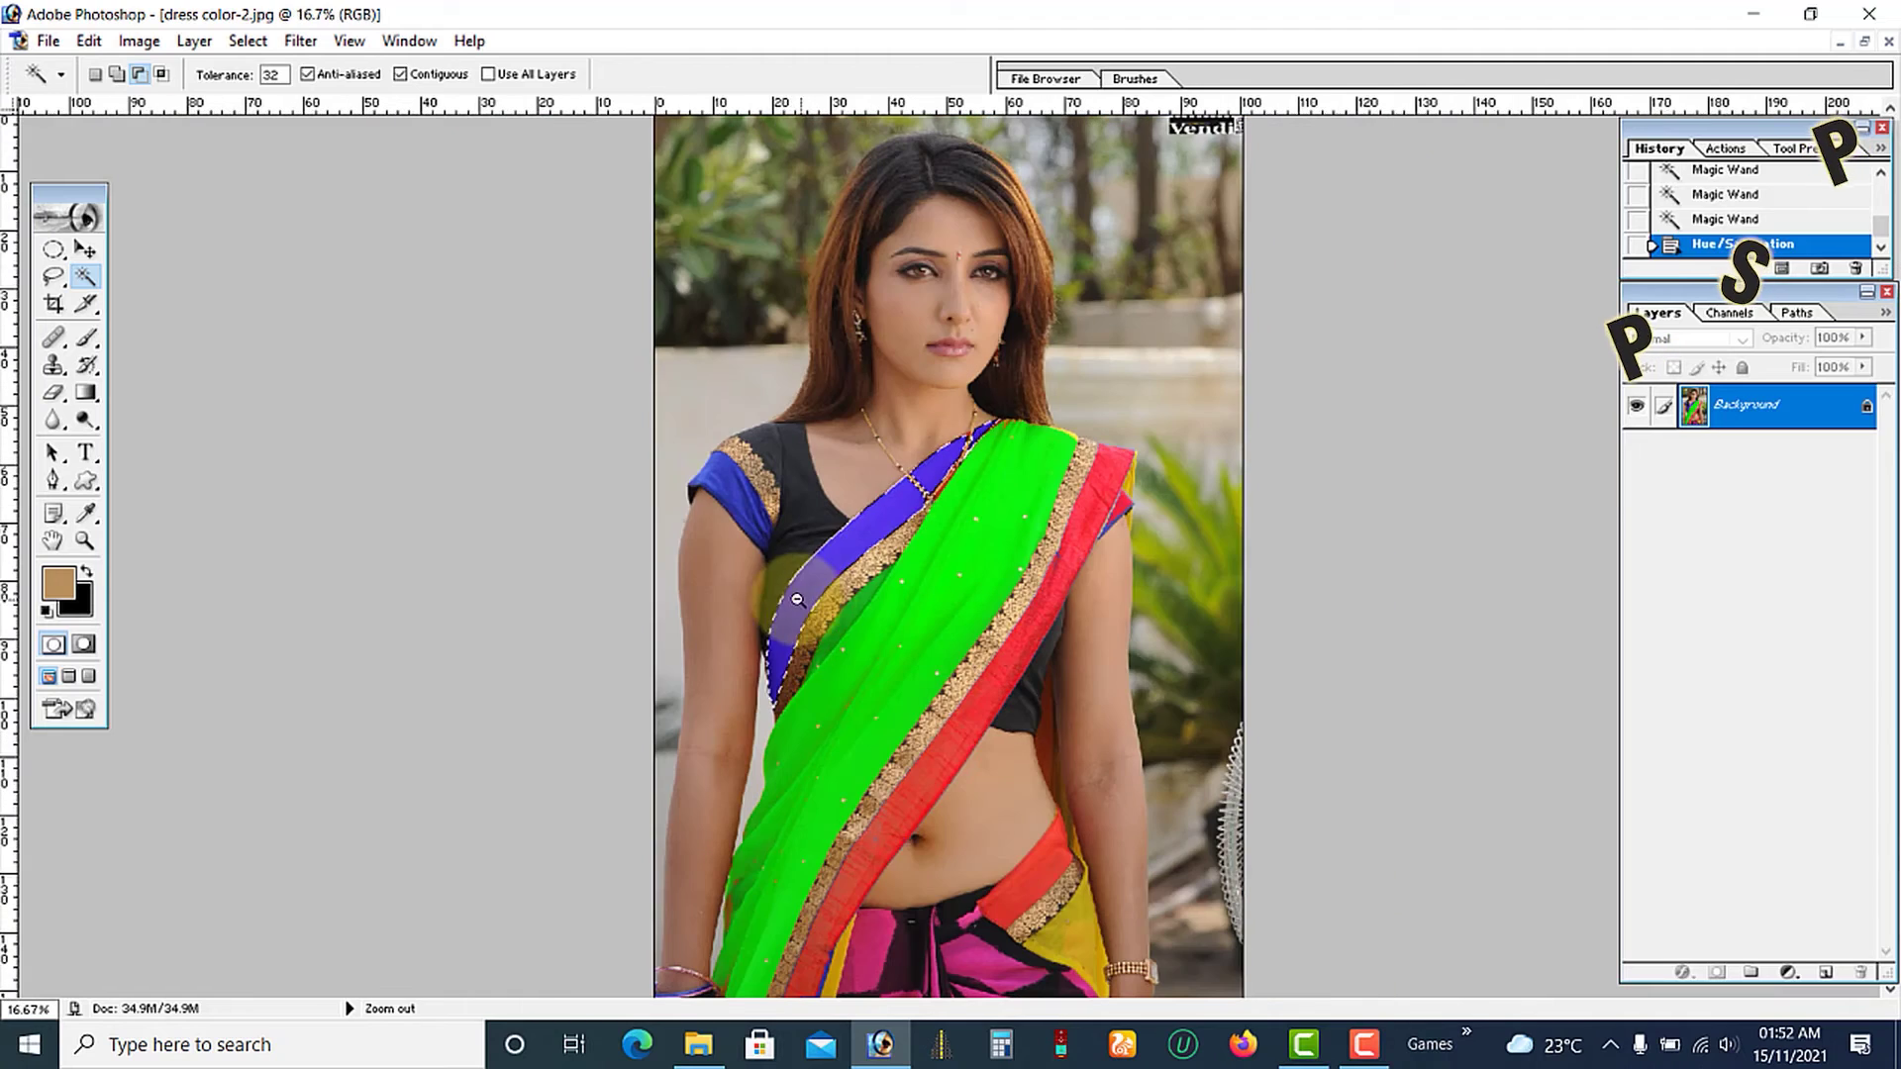
{"action": "left_click", "coordinate": [950, 966], "text": "ctrl"}
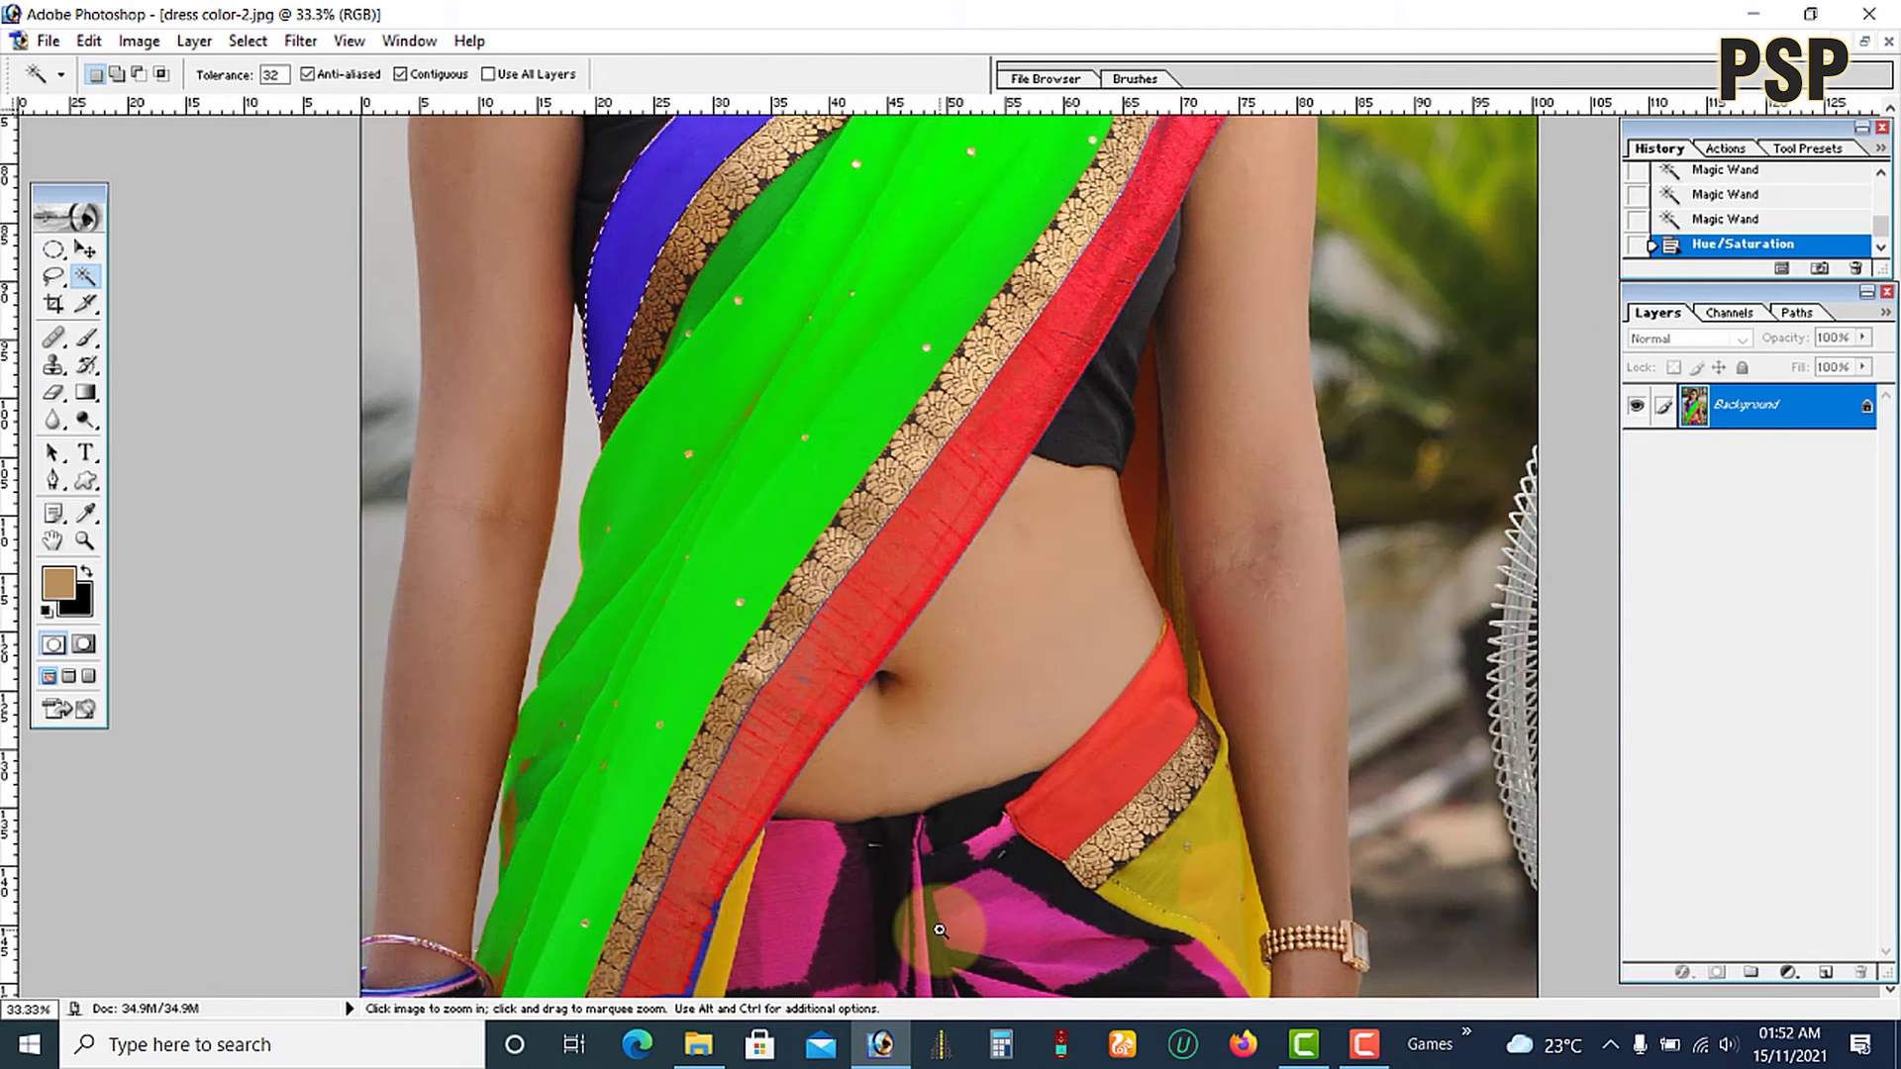
{"action": "left_click", "coordinate": [939, 930], "text": "ctrl"}
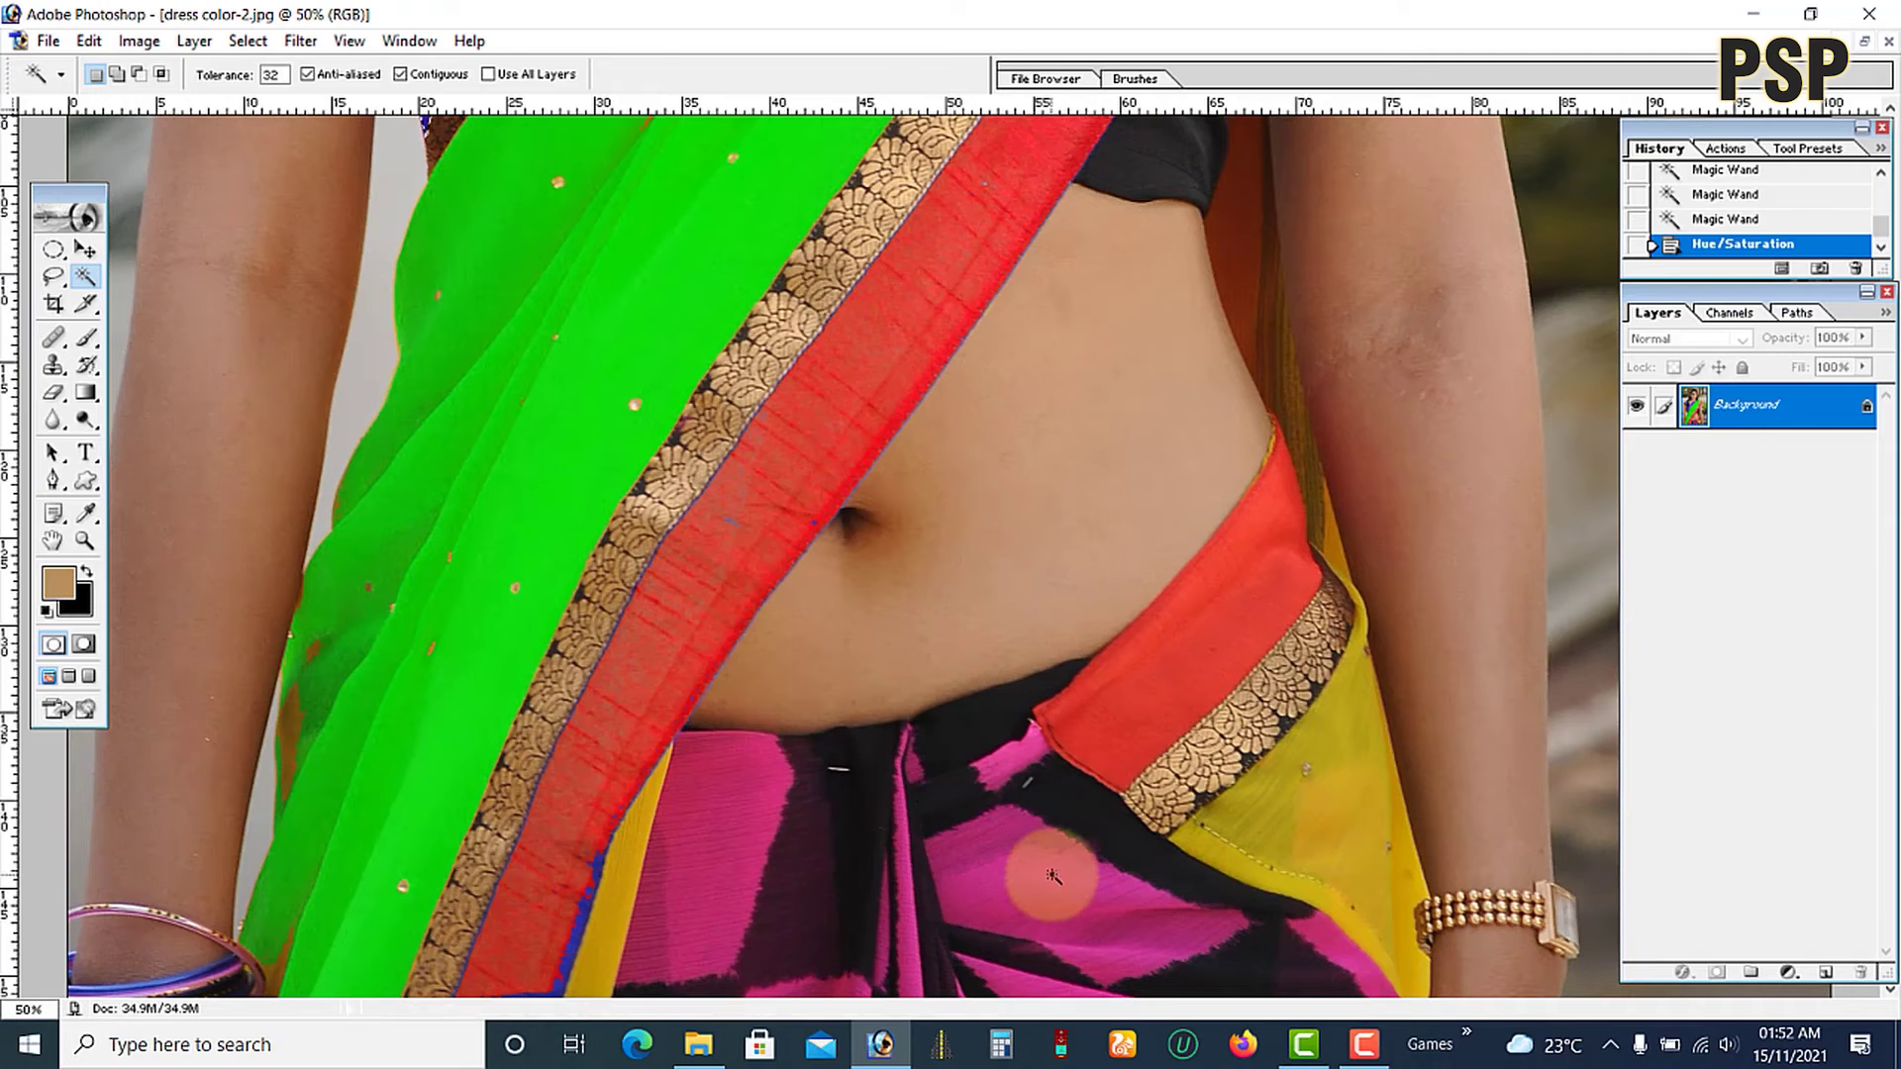
{"action": "left_click", "coordinate": [1047, 882]}
{"action": "left_click", "coordinate": [1105, 923], "text": "shift"}
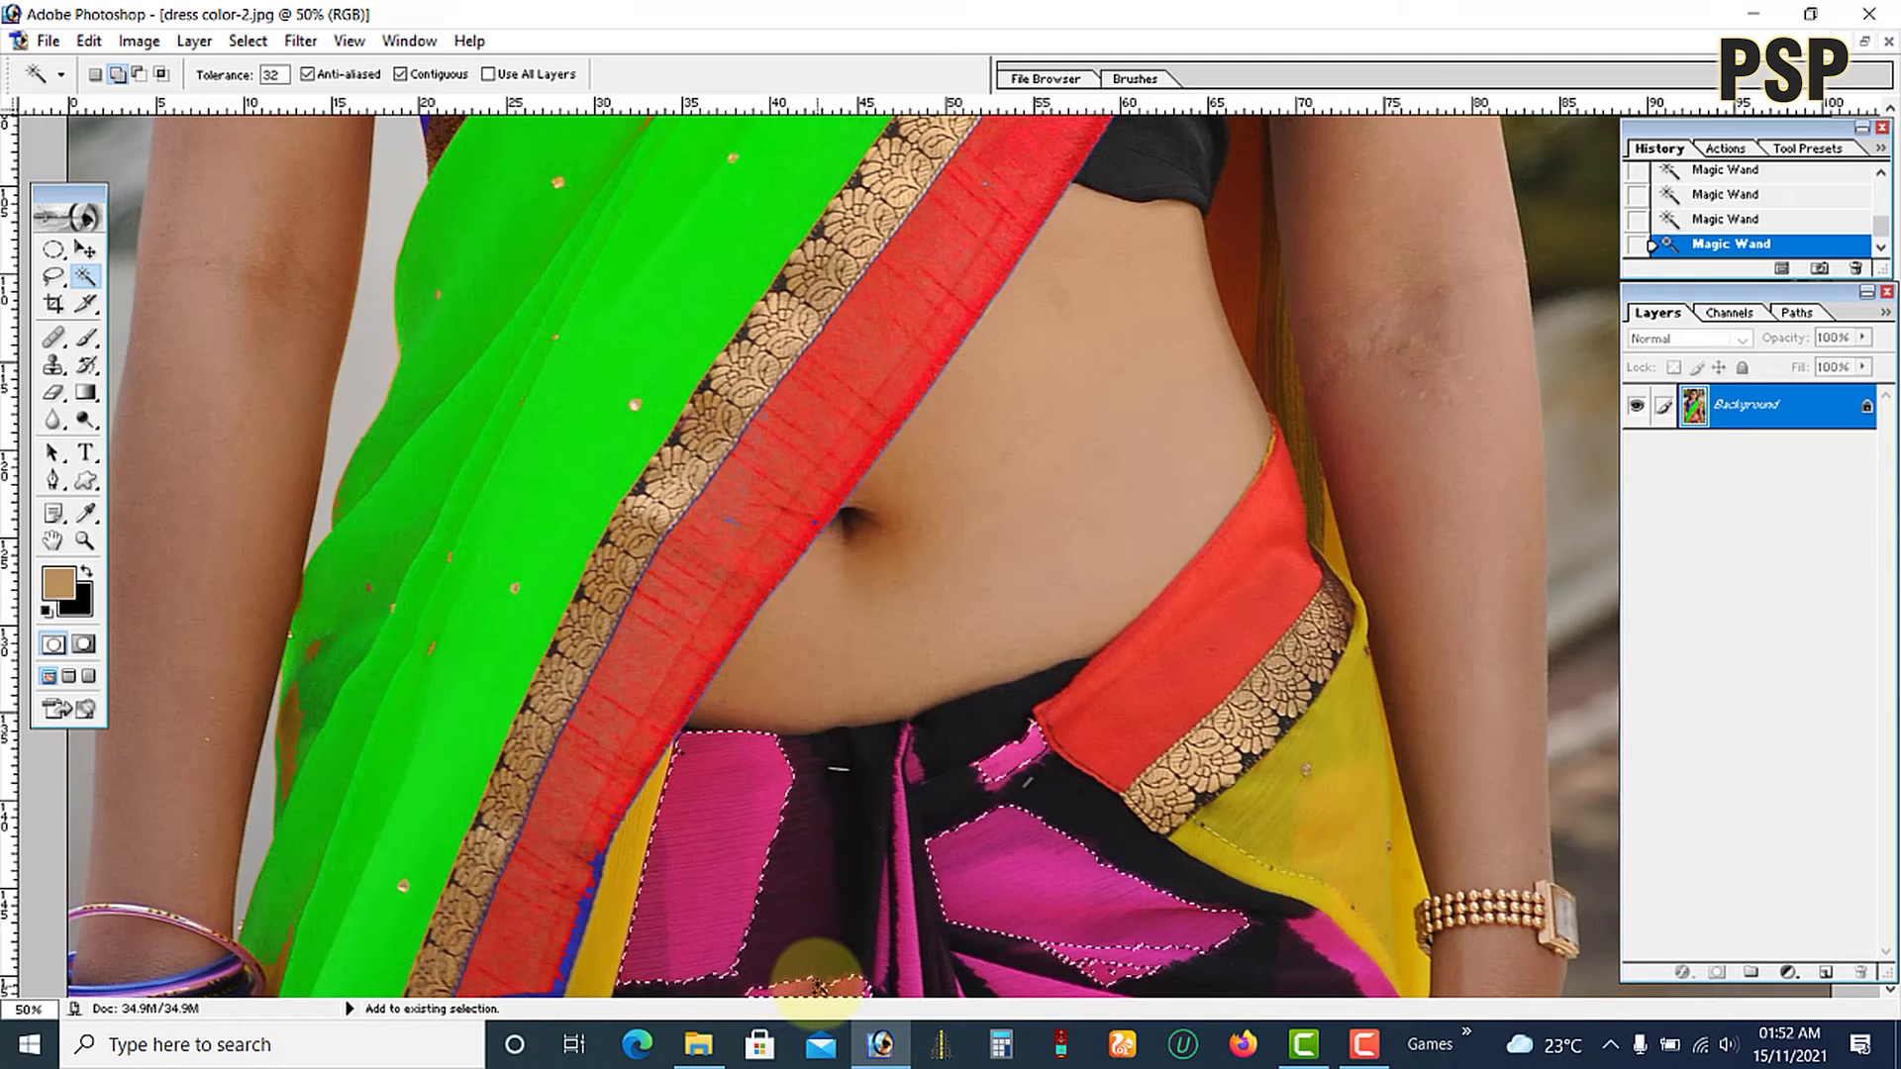
{"action": "left_click", "coordinate": [908, 919]}
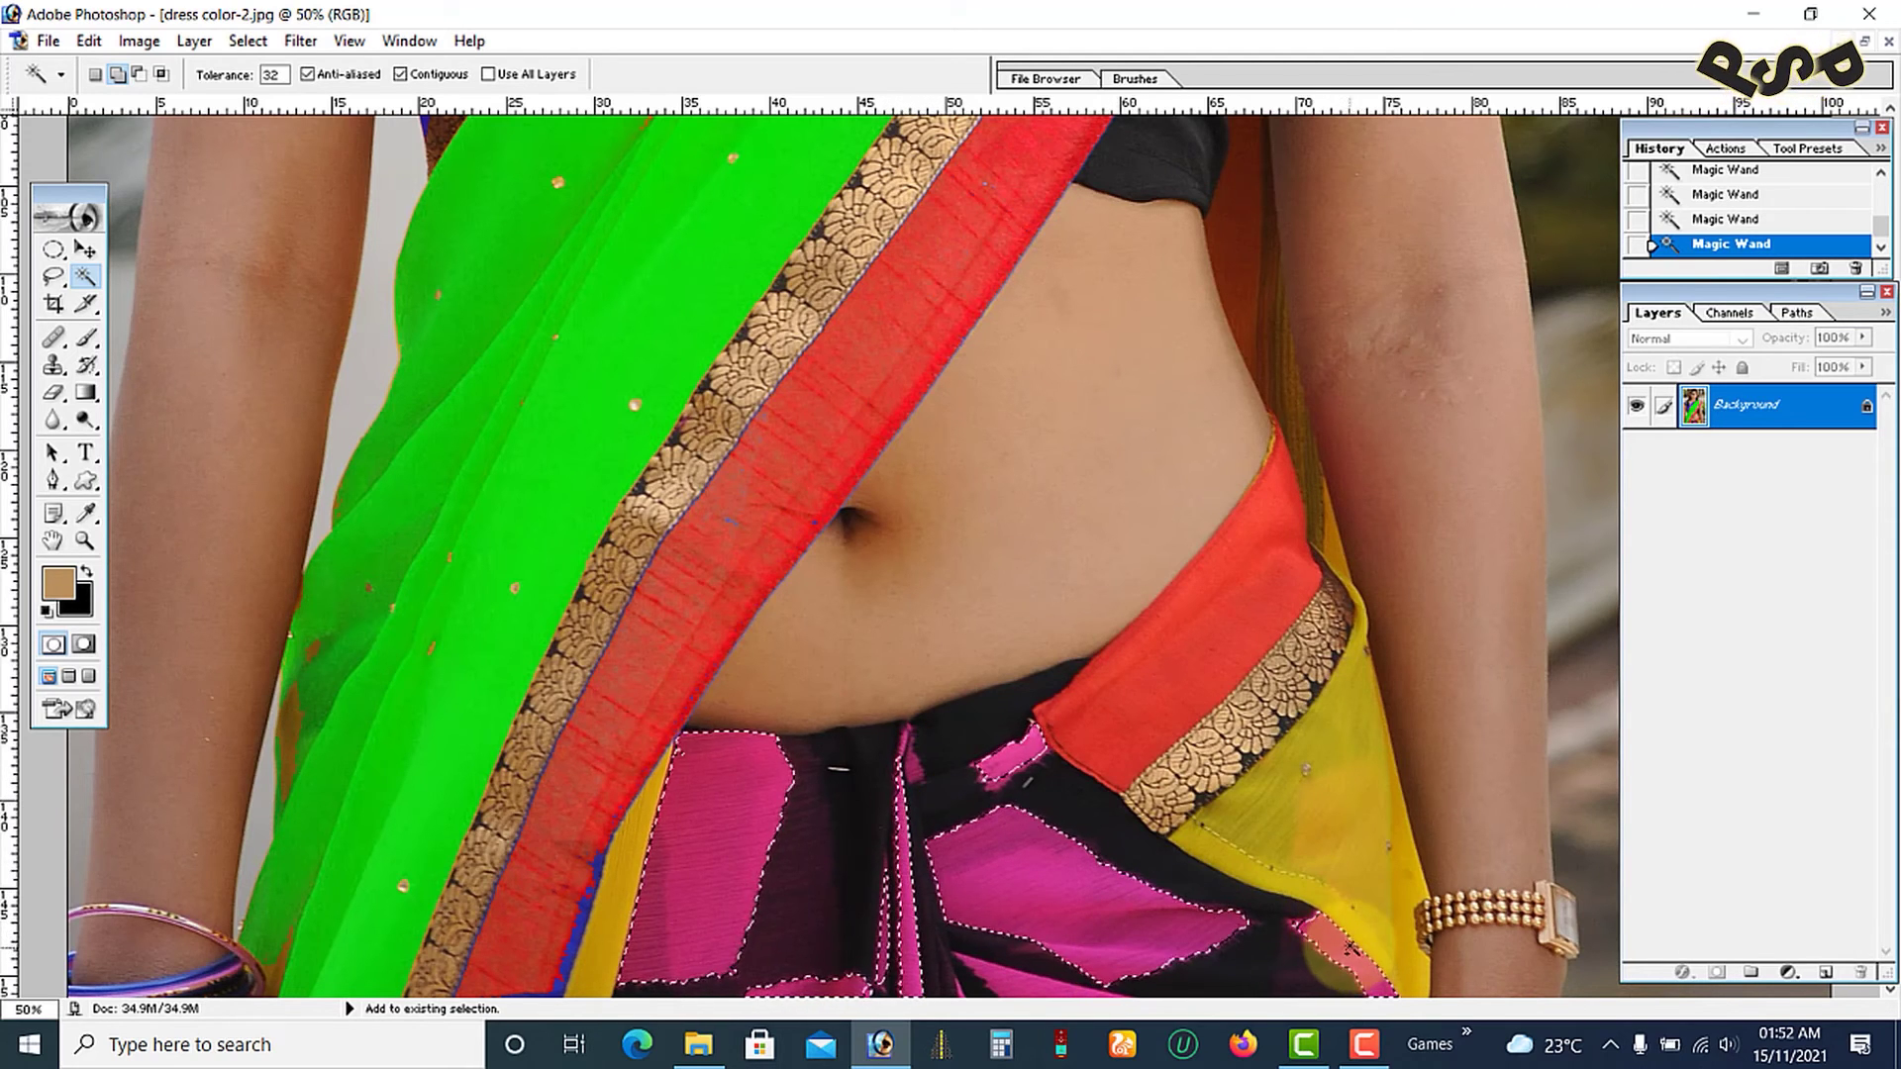
{"action": "left_click", "coordinate": [1272, 953]}
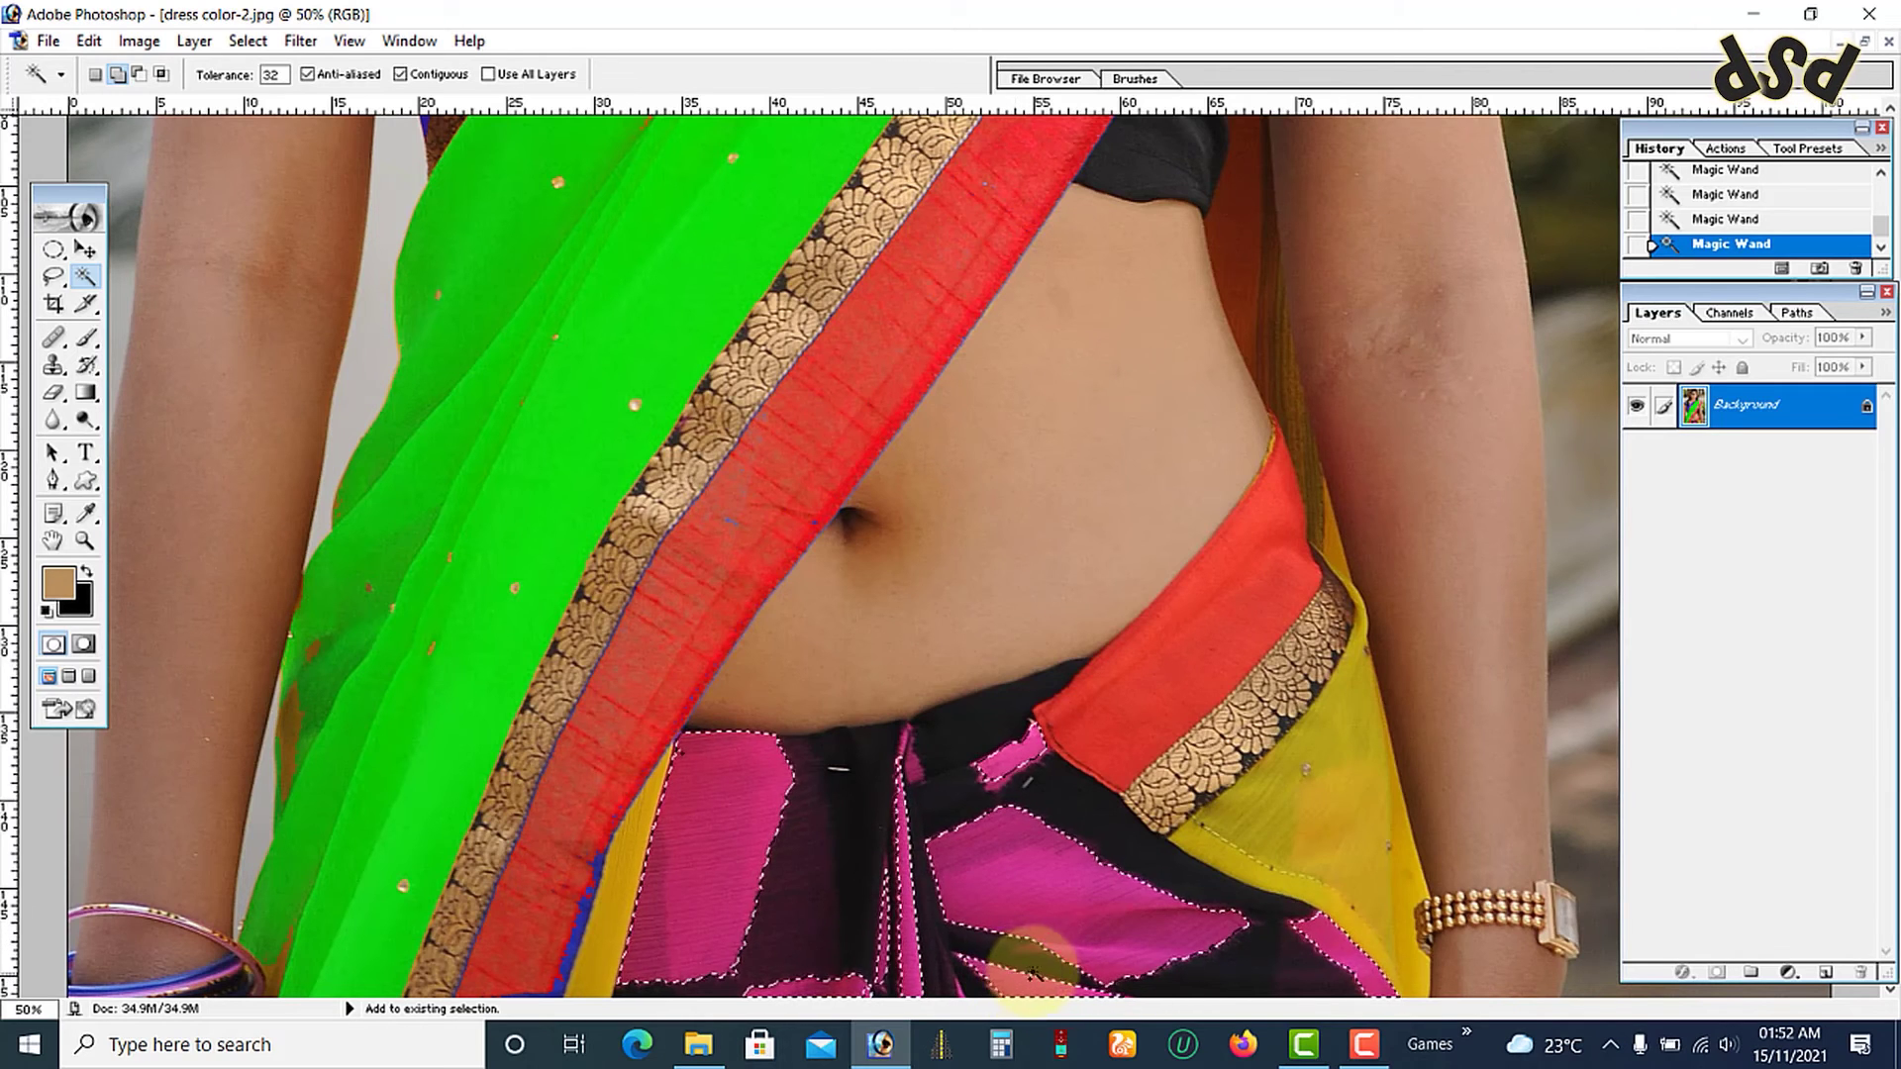
Recolor the selected magenta skirt patches golden yellow with Hue/Saturation at hue +65 and clear the selection
{"action": "key", "text": "ctrl+u"}
{"action": "left_click_drag", "start_coordinate": [1404, 690], "coordinate": [1472, 694]}
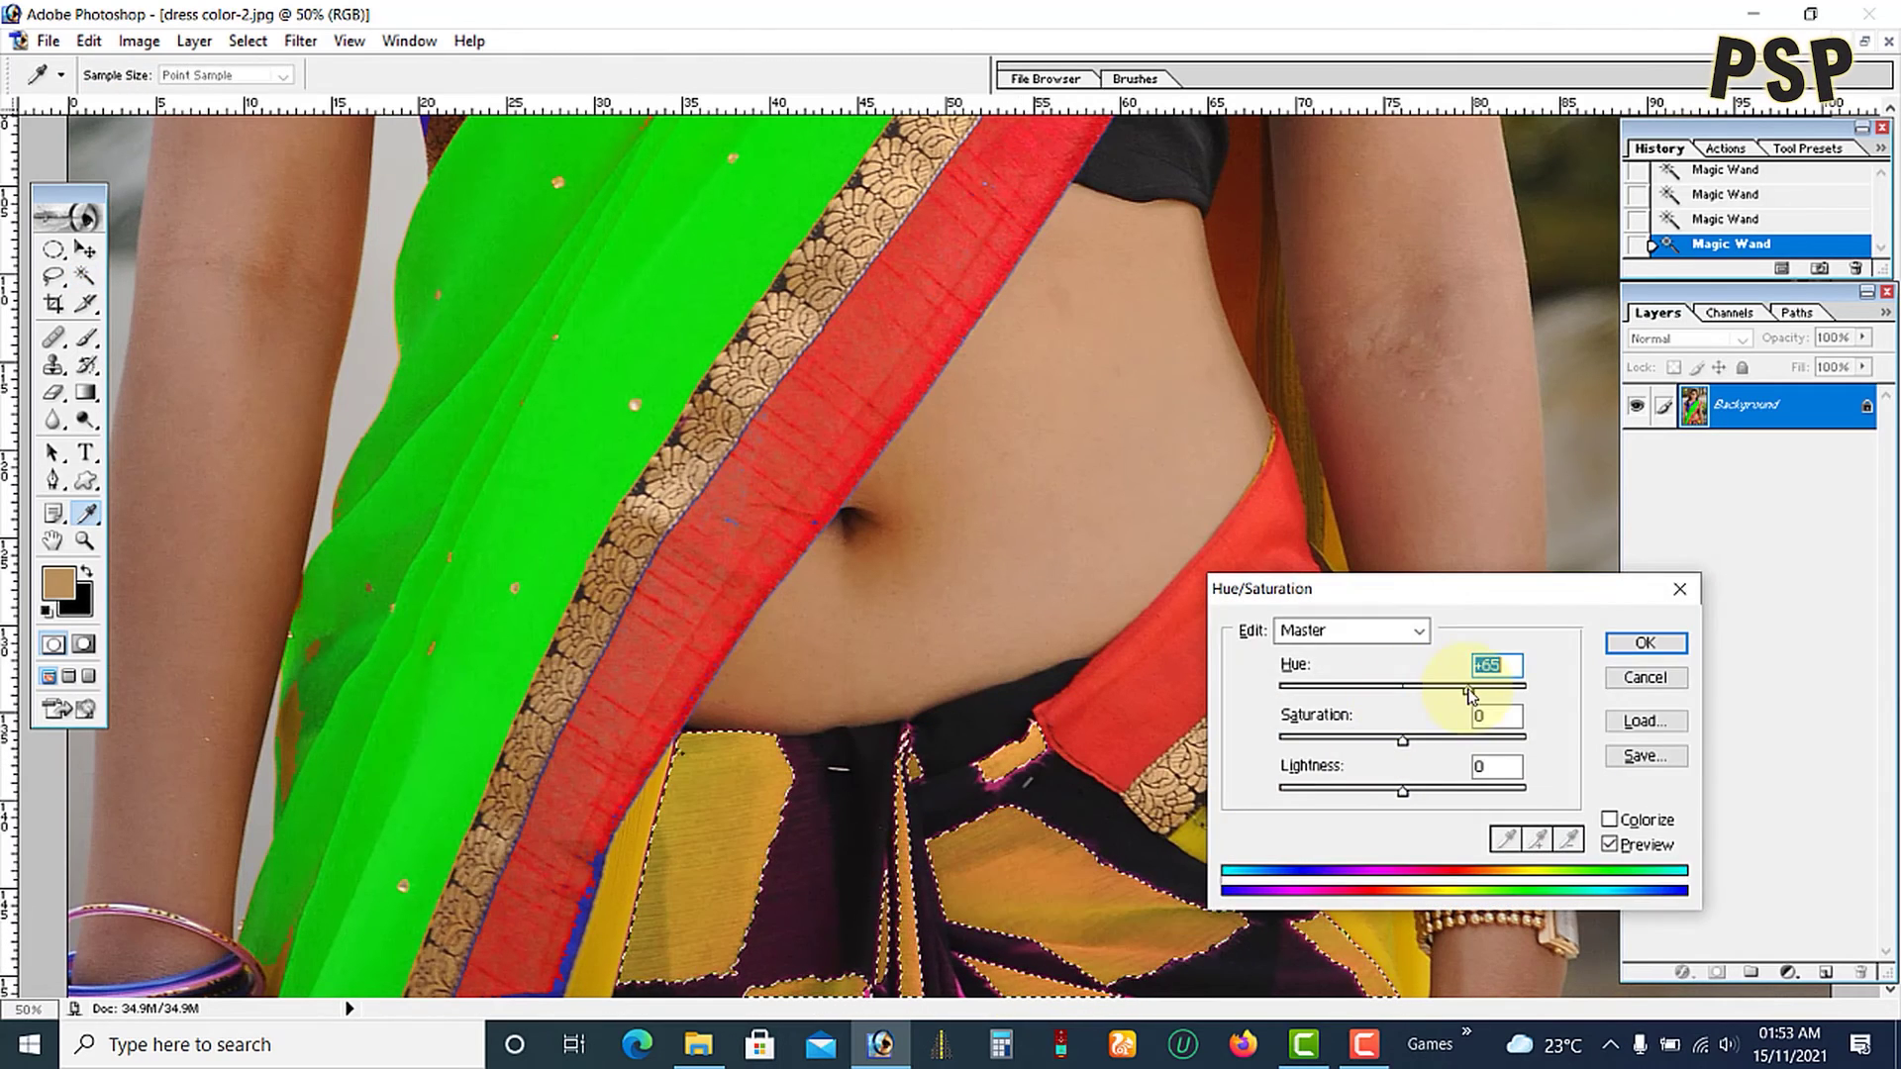
{"action": "key", "text": "Return"}
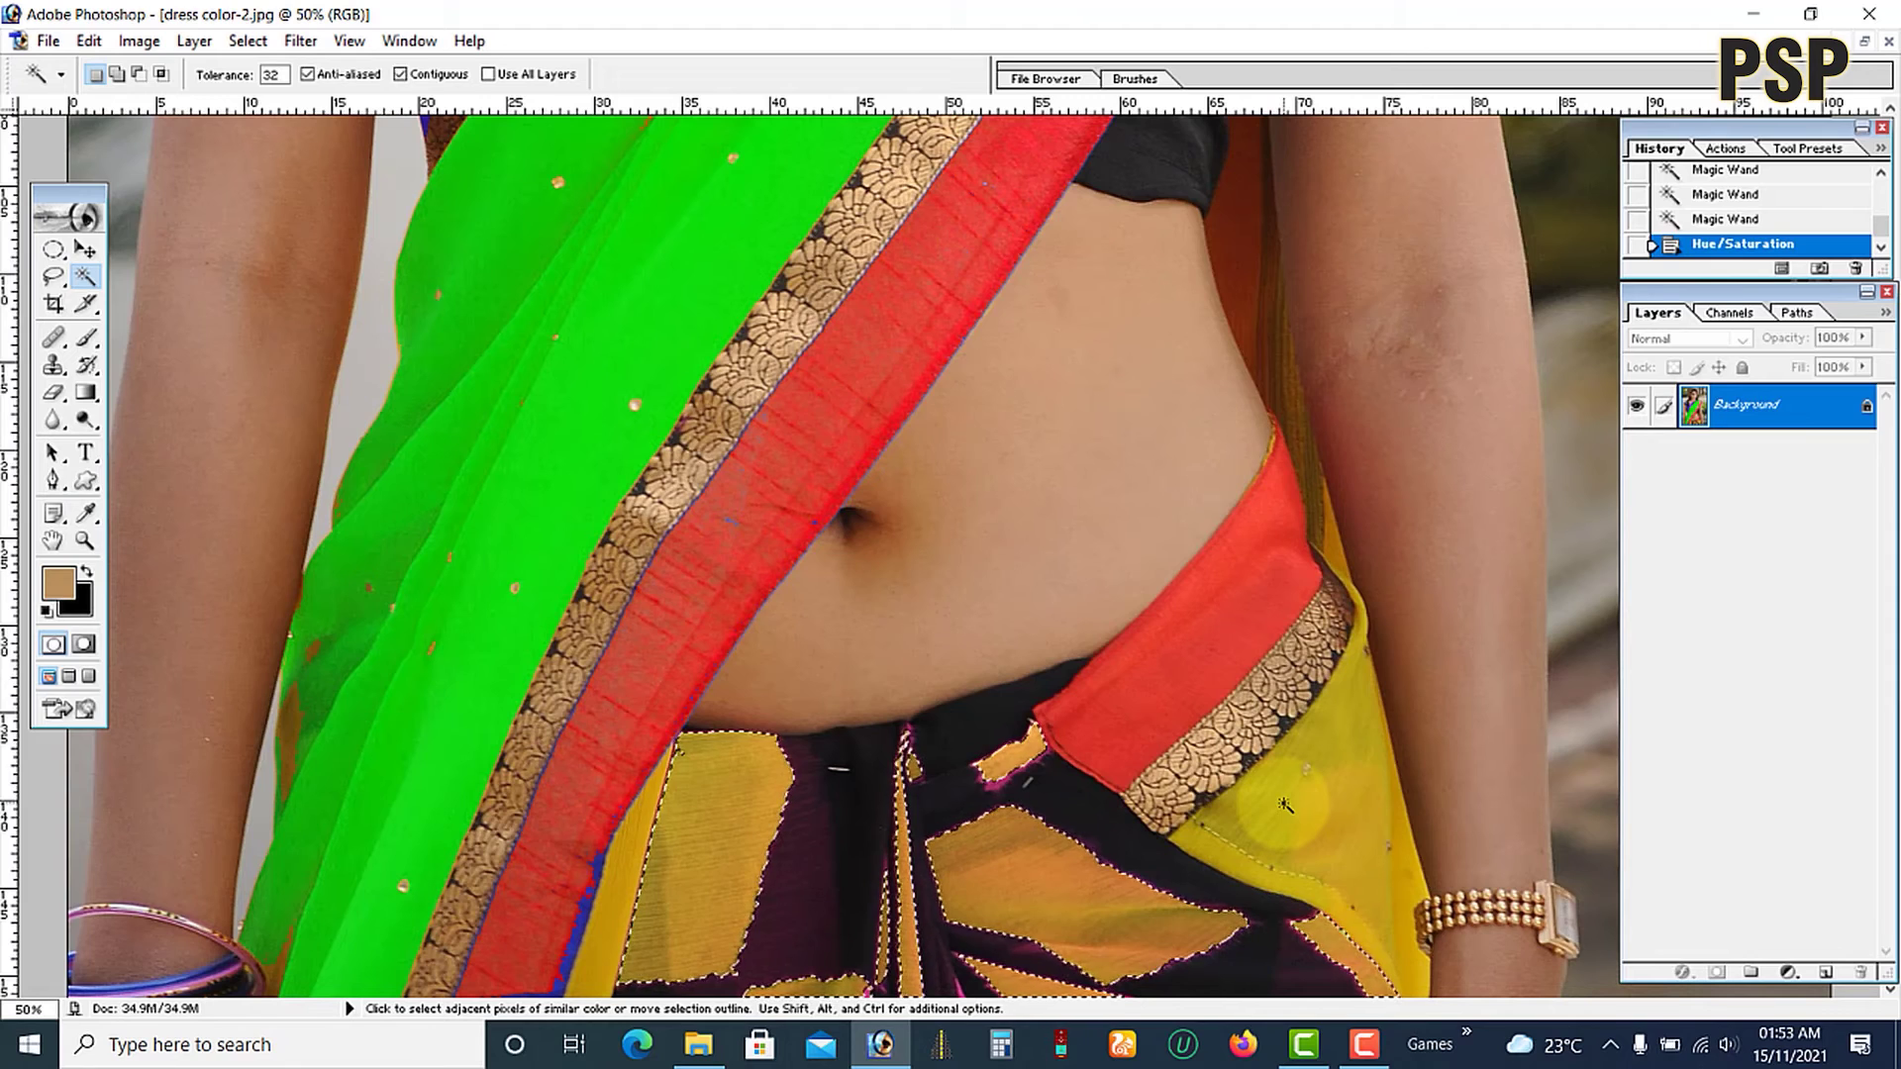
{"action": "key", "text": "ctrl+d"}
Trace the lower edge of the blouse sleeve's gold border with the Pen tool, from its underarm tip up to the outer shoulder
{"action": "key", "text": "ctrl+0"}
{"action": "left_click", "coordinate": [737, 448], "text": "ctrl"}
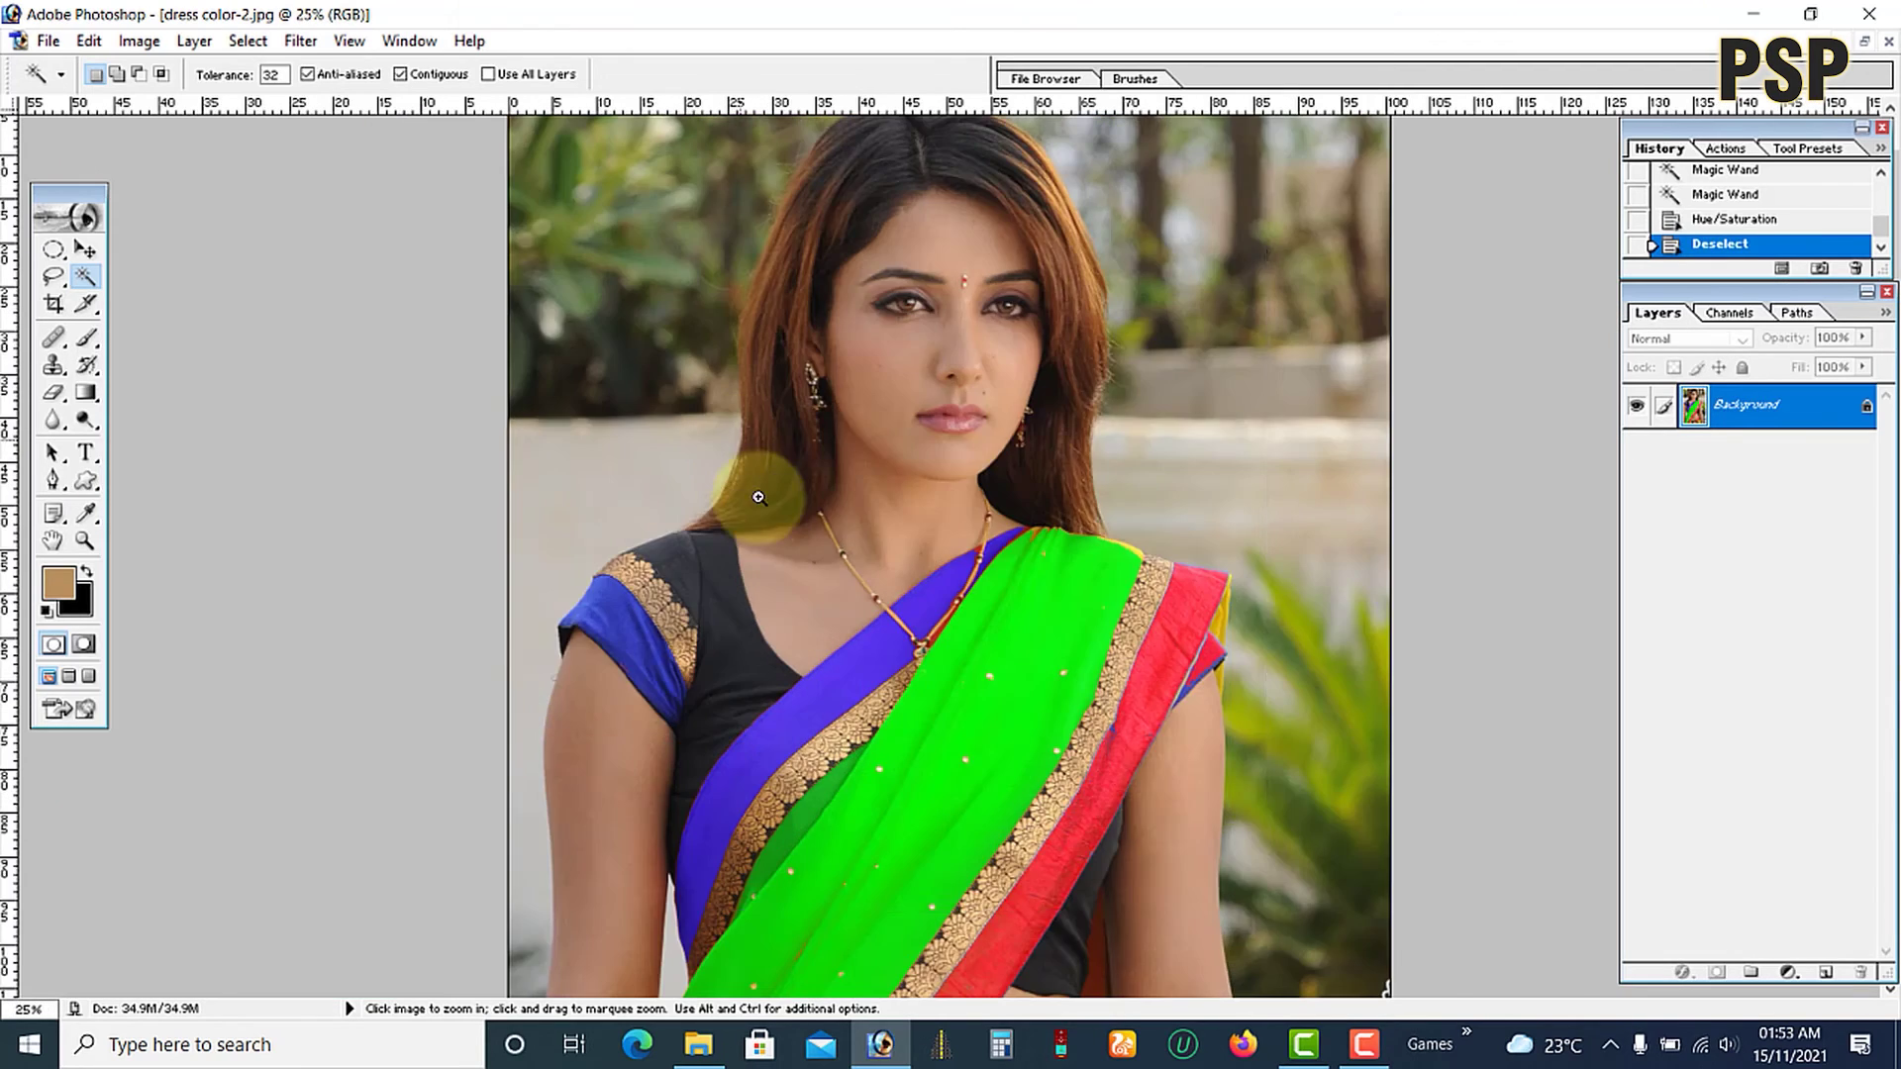
{"action": "left_click", "coordinate": [753, 502], "text": "ctrl"}
{"action": "left_click", "coordinate": [525, 775], "text": "ctrl"}
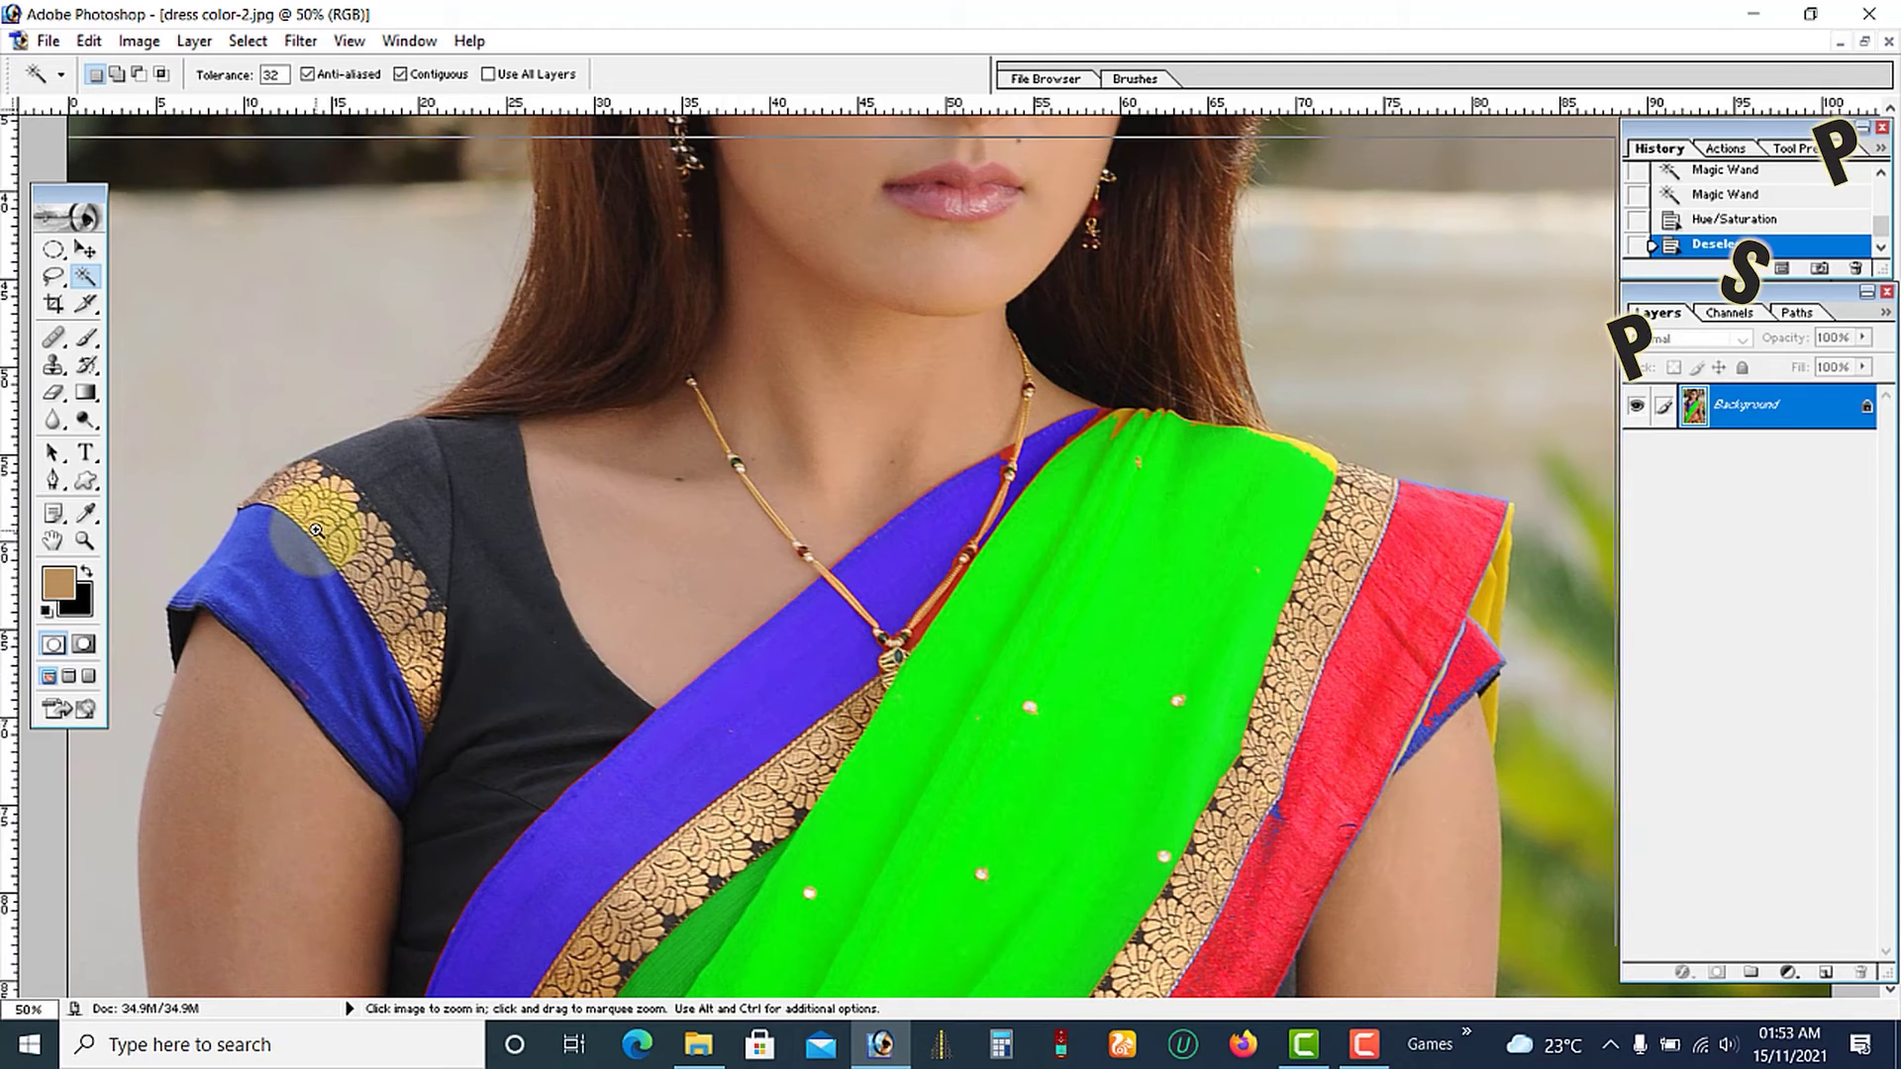
{"action": "left_click", "coordinate": [440, 606], "text": "ctrl"}
{"action": "left_click", "coordinate": [439, 606], "text": "ctrl"}
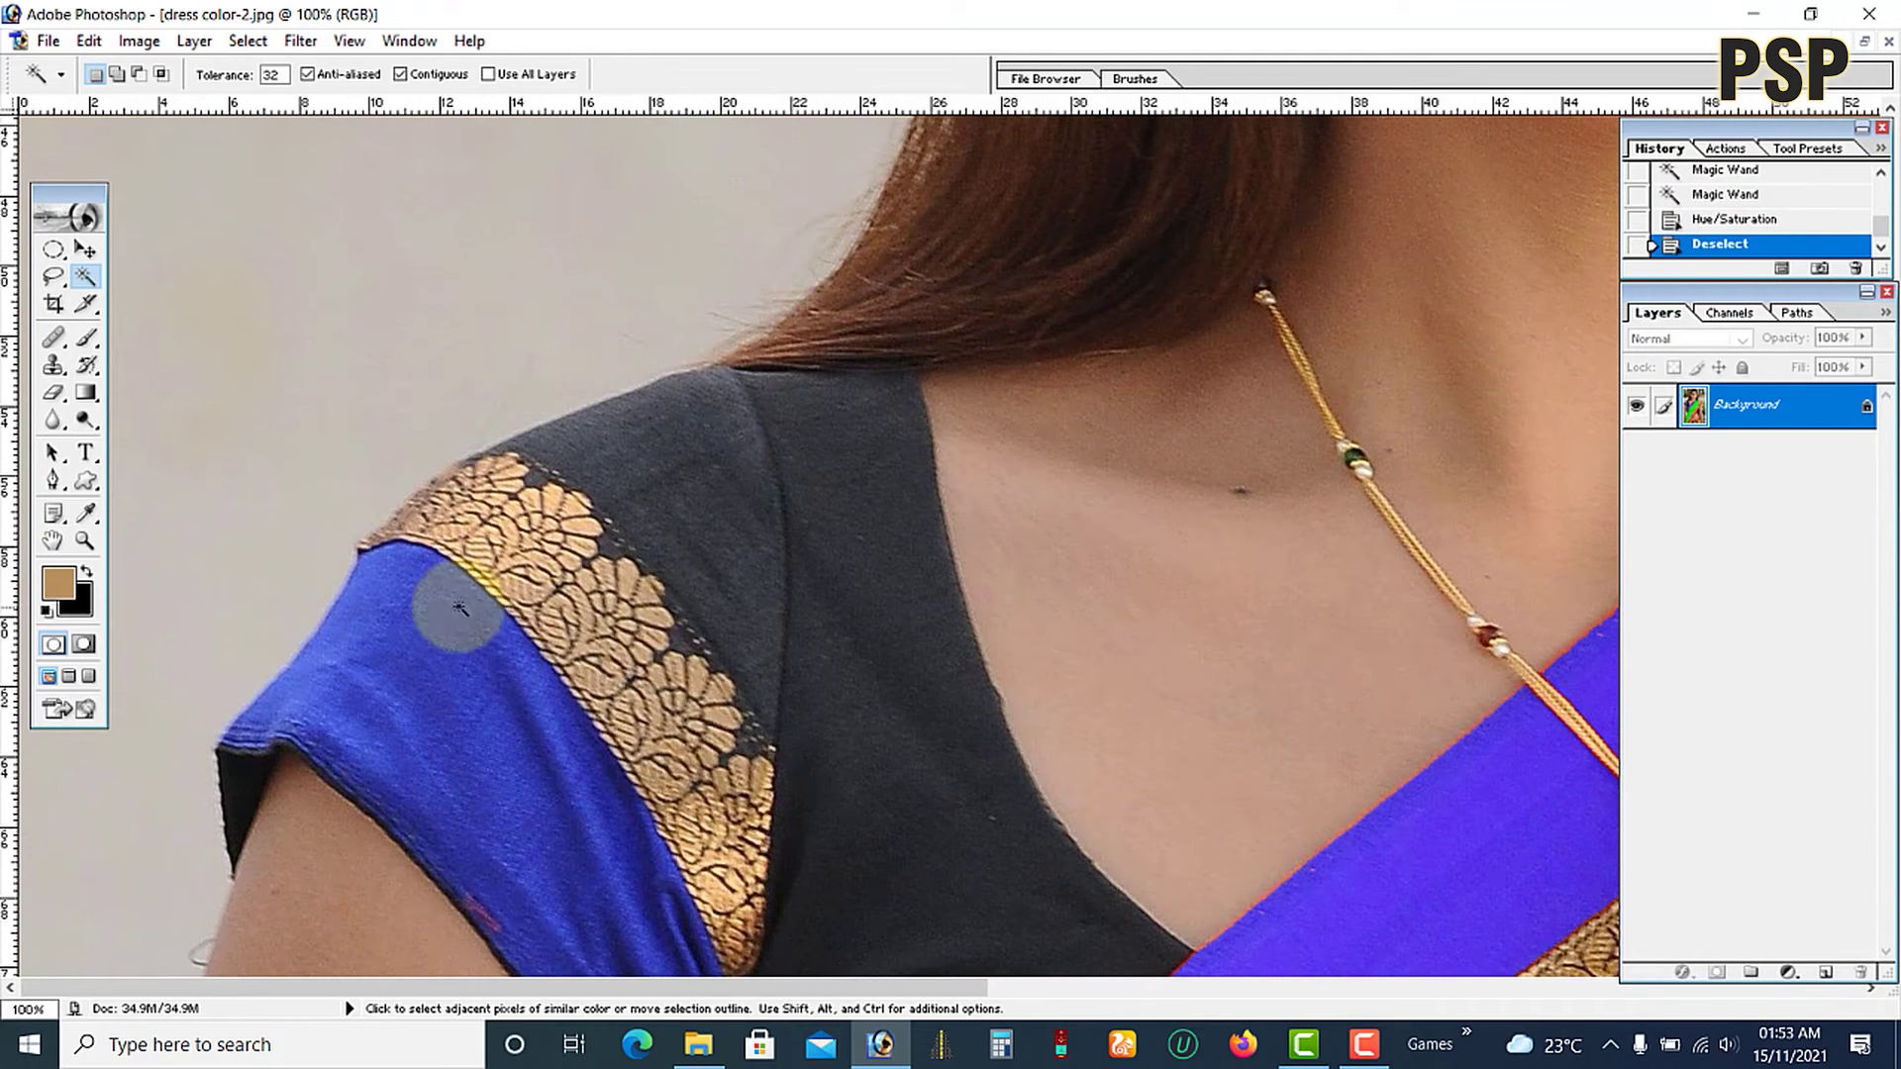
{"action": "left_click", "coordinate": [54, 482]}
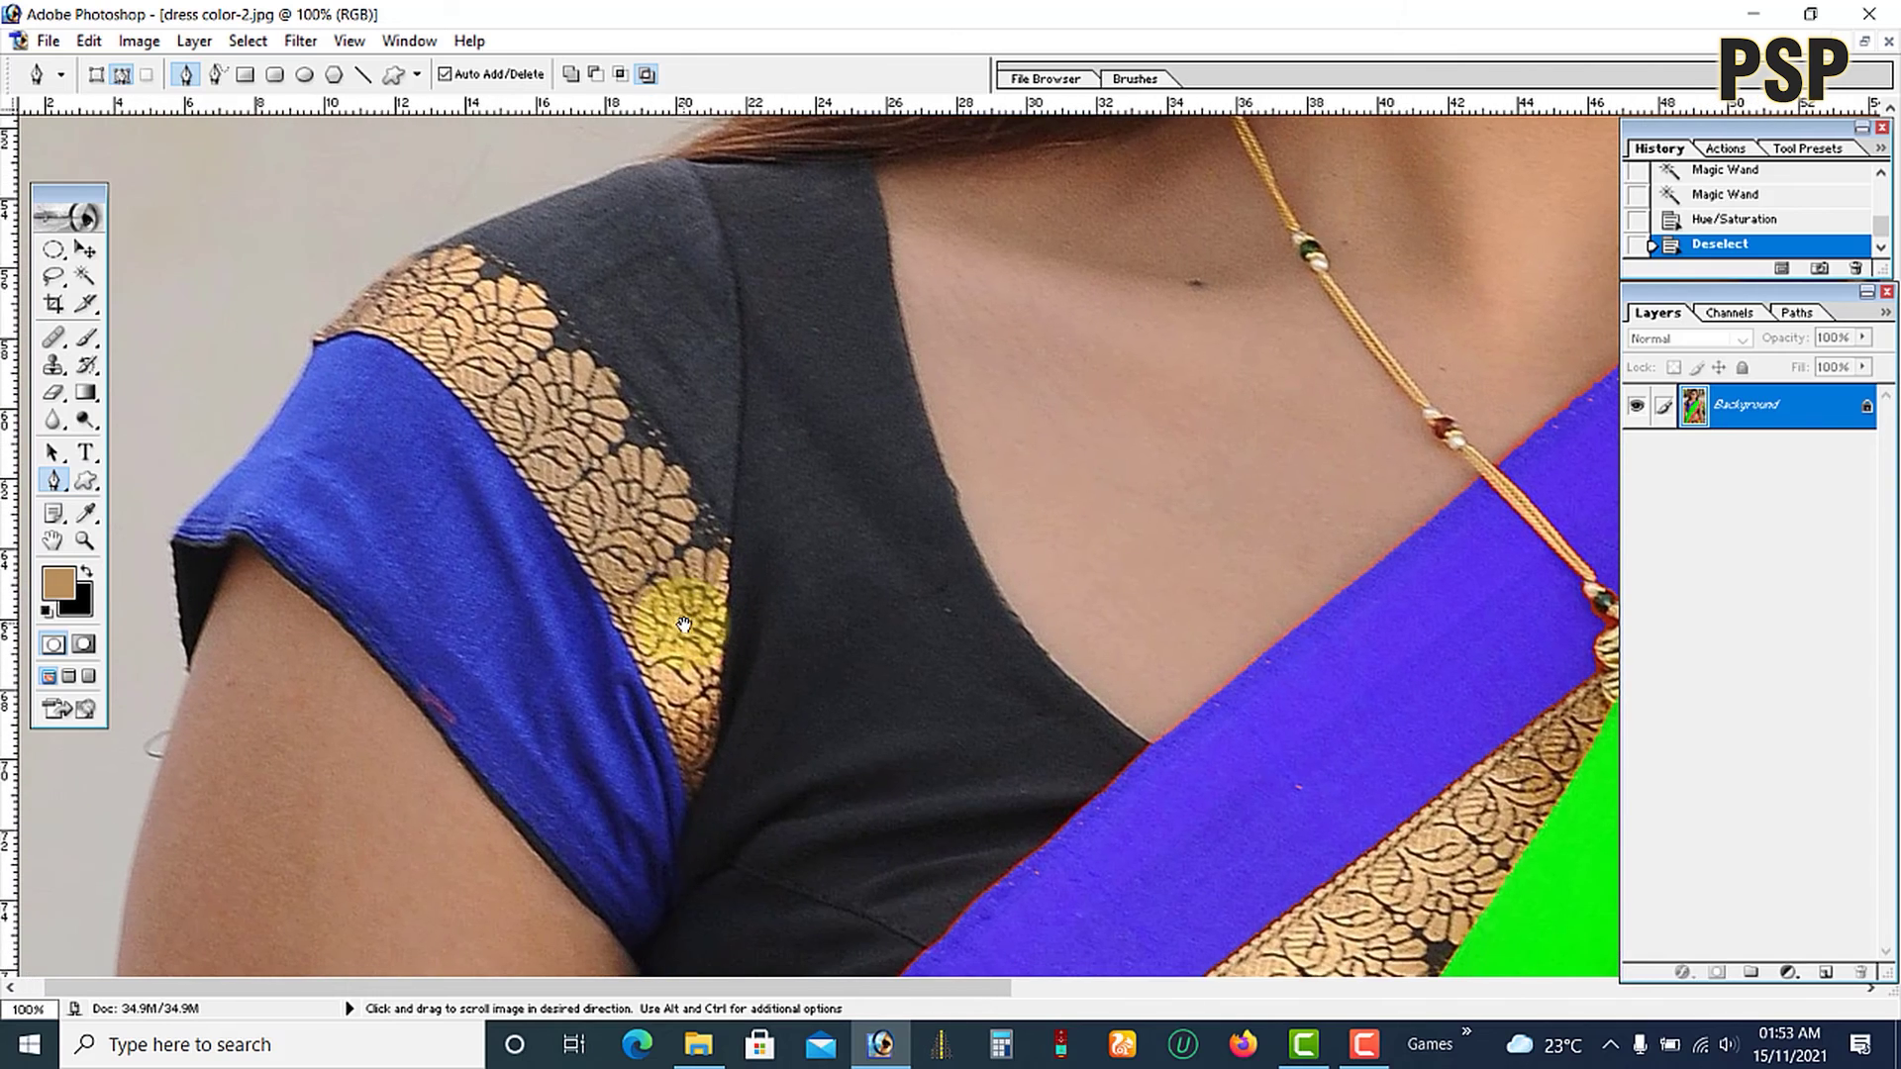
{"action": "left_click_drag", "start_coordinate": [720, 828], "coordinate": [670, 615]}
{"action": "left_click", "coordinate": [690, 795]}
{"action": "left_click", "coordinate": [670, 739]}
{"action": "left_click", "coordinate": [615, 613]}
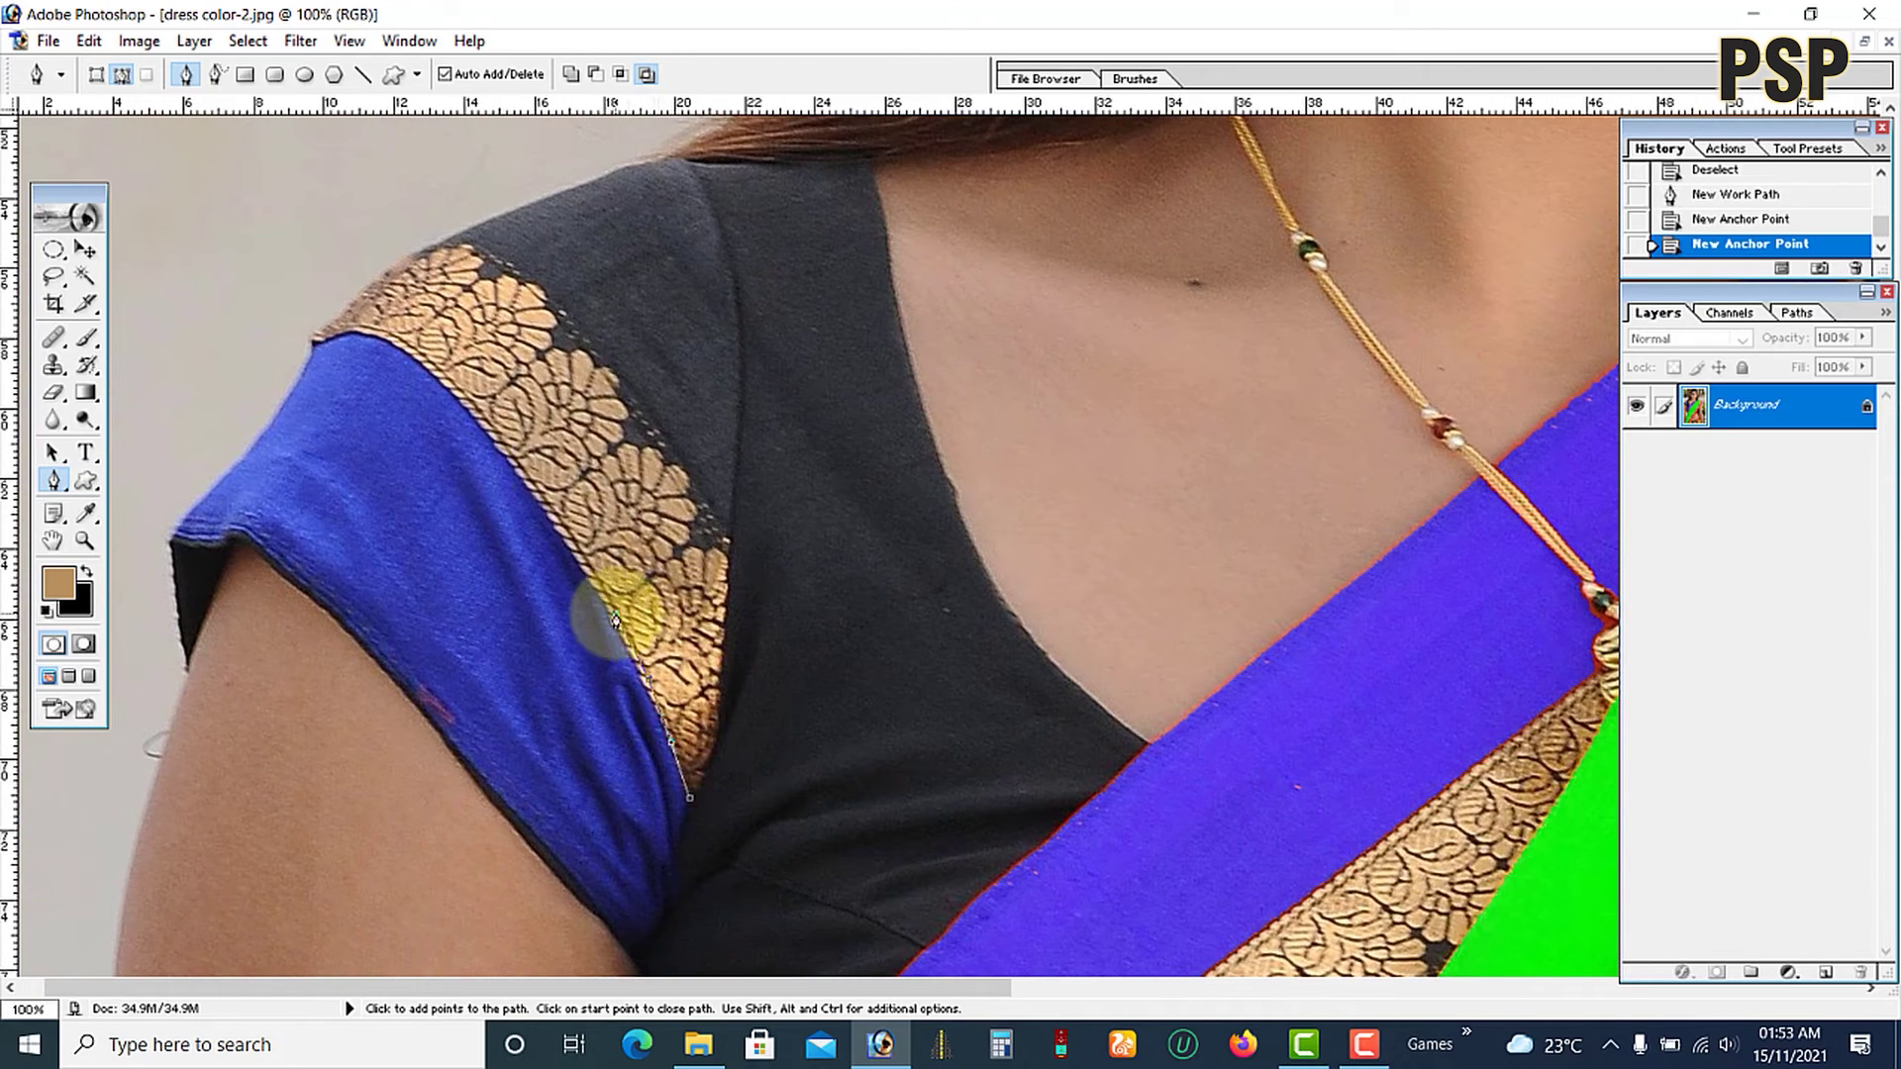
{"action": "left_click", "coordinate": [594, 567]}
{"action": "left_click", "coordinate": [540, 510]}
{"action": "left_click", "coordinate": [530, 491]}
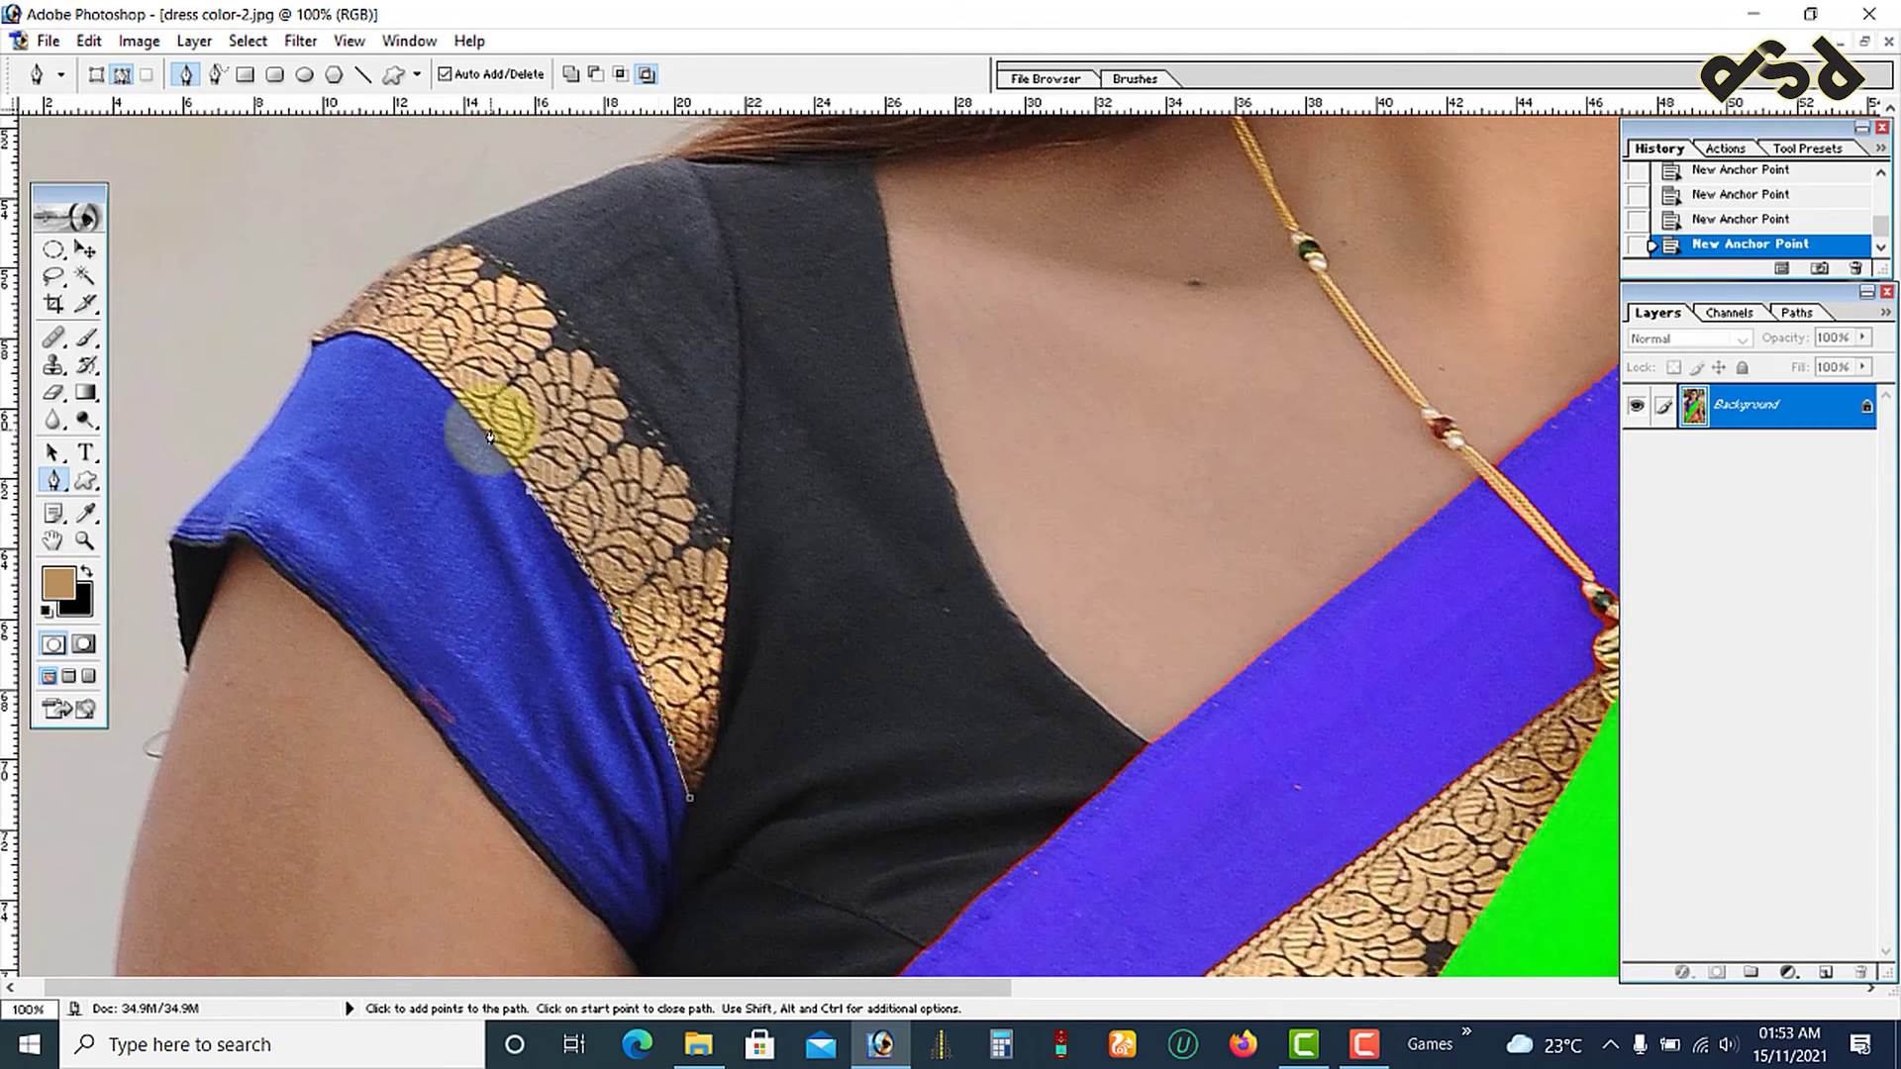
{"action": "left_click", "coordinate": [485, 426]}
{"action": "left_click", "coordinate": [432, 375]}
{"action": "left_click", "coordinate": [387, 344]}
{"action": "left_click", "coordinate": [357, 336]}
{"action": "left_click", "coordinate": [311, 339]}
Trace the upper edge of the gold sleeve border back to the starting point, close the path and convert it to a selection
{"action": "left_click", "coordinate": [365, 290]}
{"action": "left_click", "coordinate": [426, 248]}
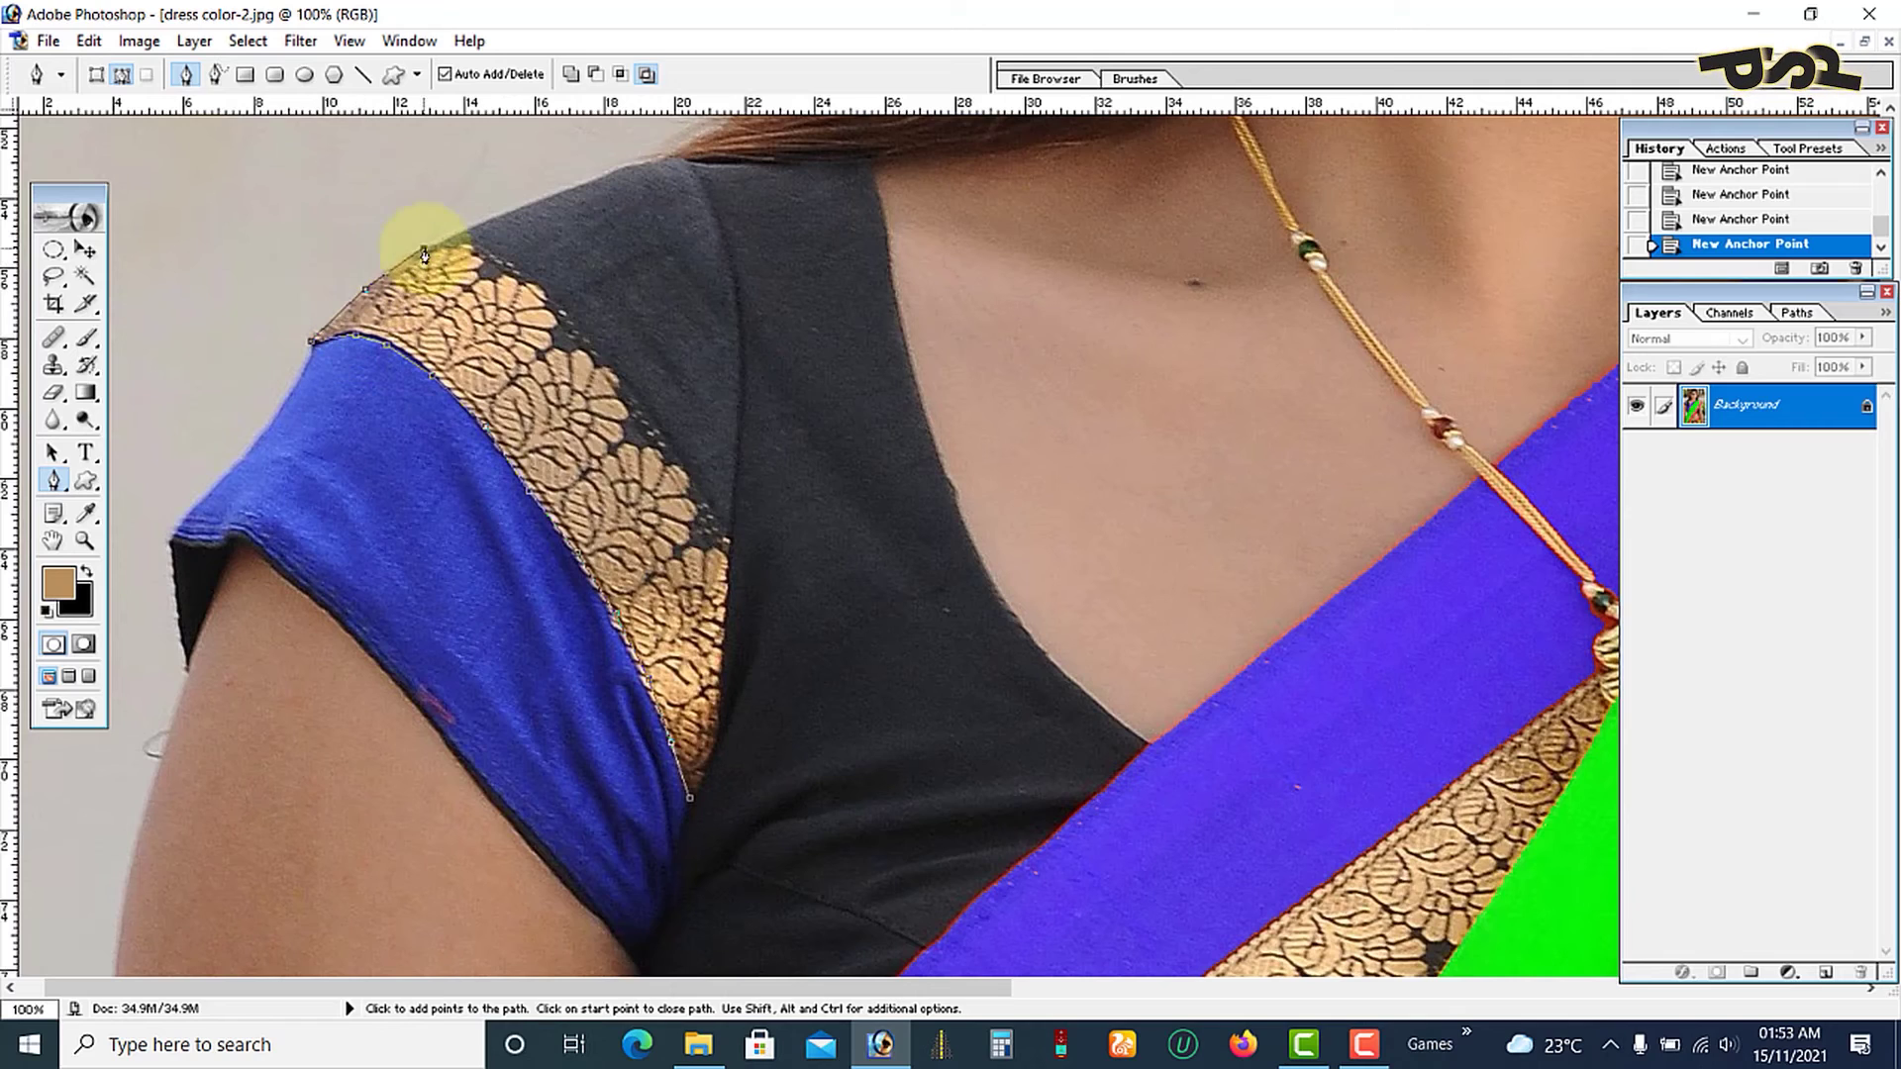
{"action": "left_click", "coordinate": [483, 268]}
{"action": "left_click", "coordinate": [558, 315]}
{"action": "left_click", "coordinate": [622, 398]}
{"action": "left_click", "coordinate": [674, 458]}
{"action": "left_click", "coordinate": [723, 543]}
{"action": "left_click", "coordinate": [690, 795]}
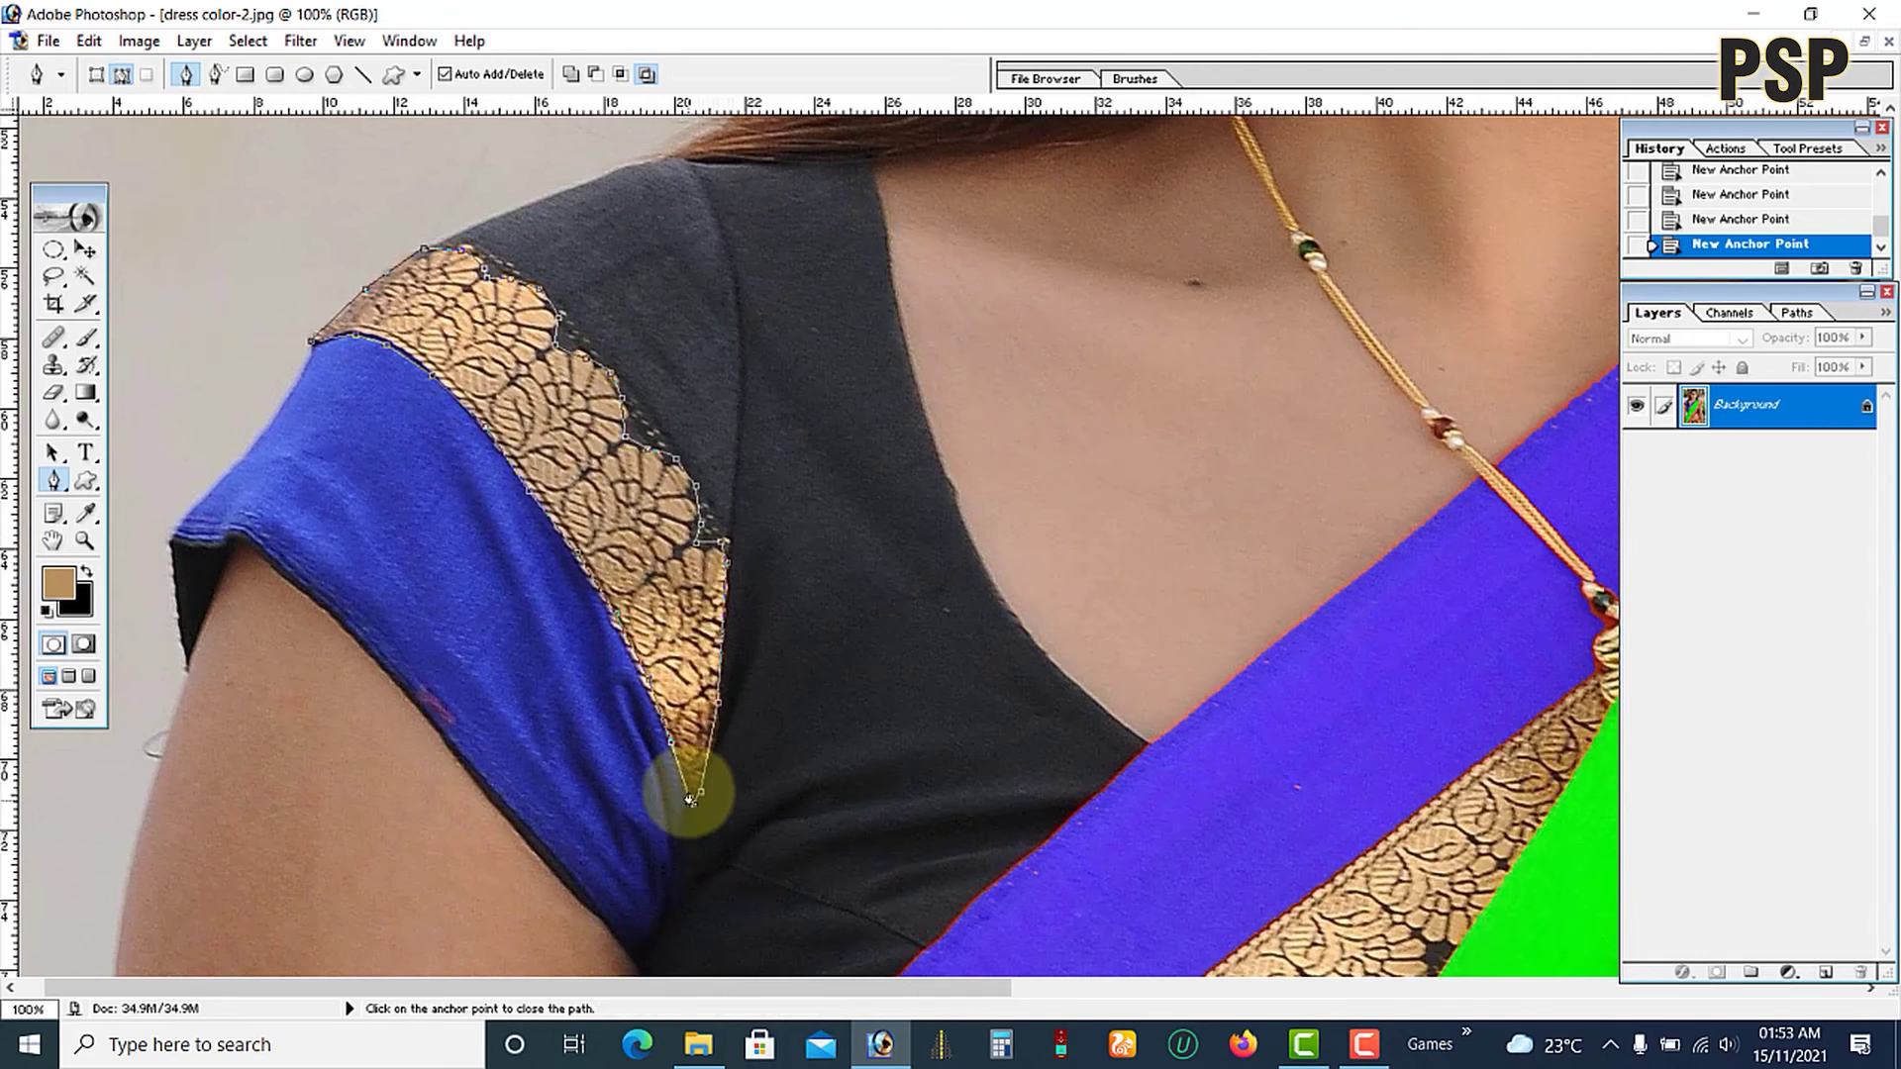
{"action": "key", "text": "ctrl+Return"}
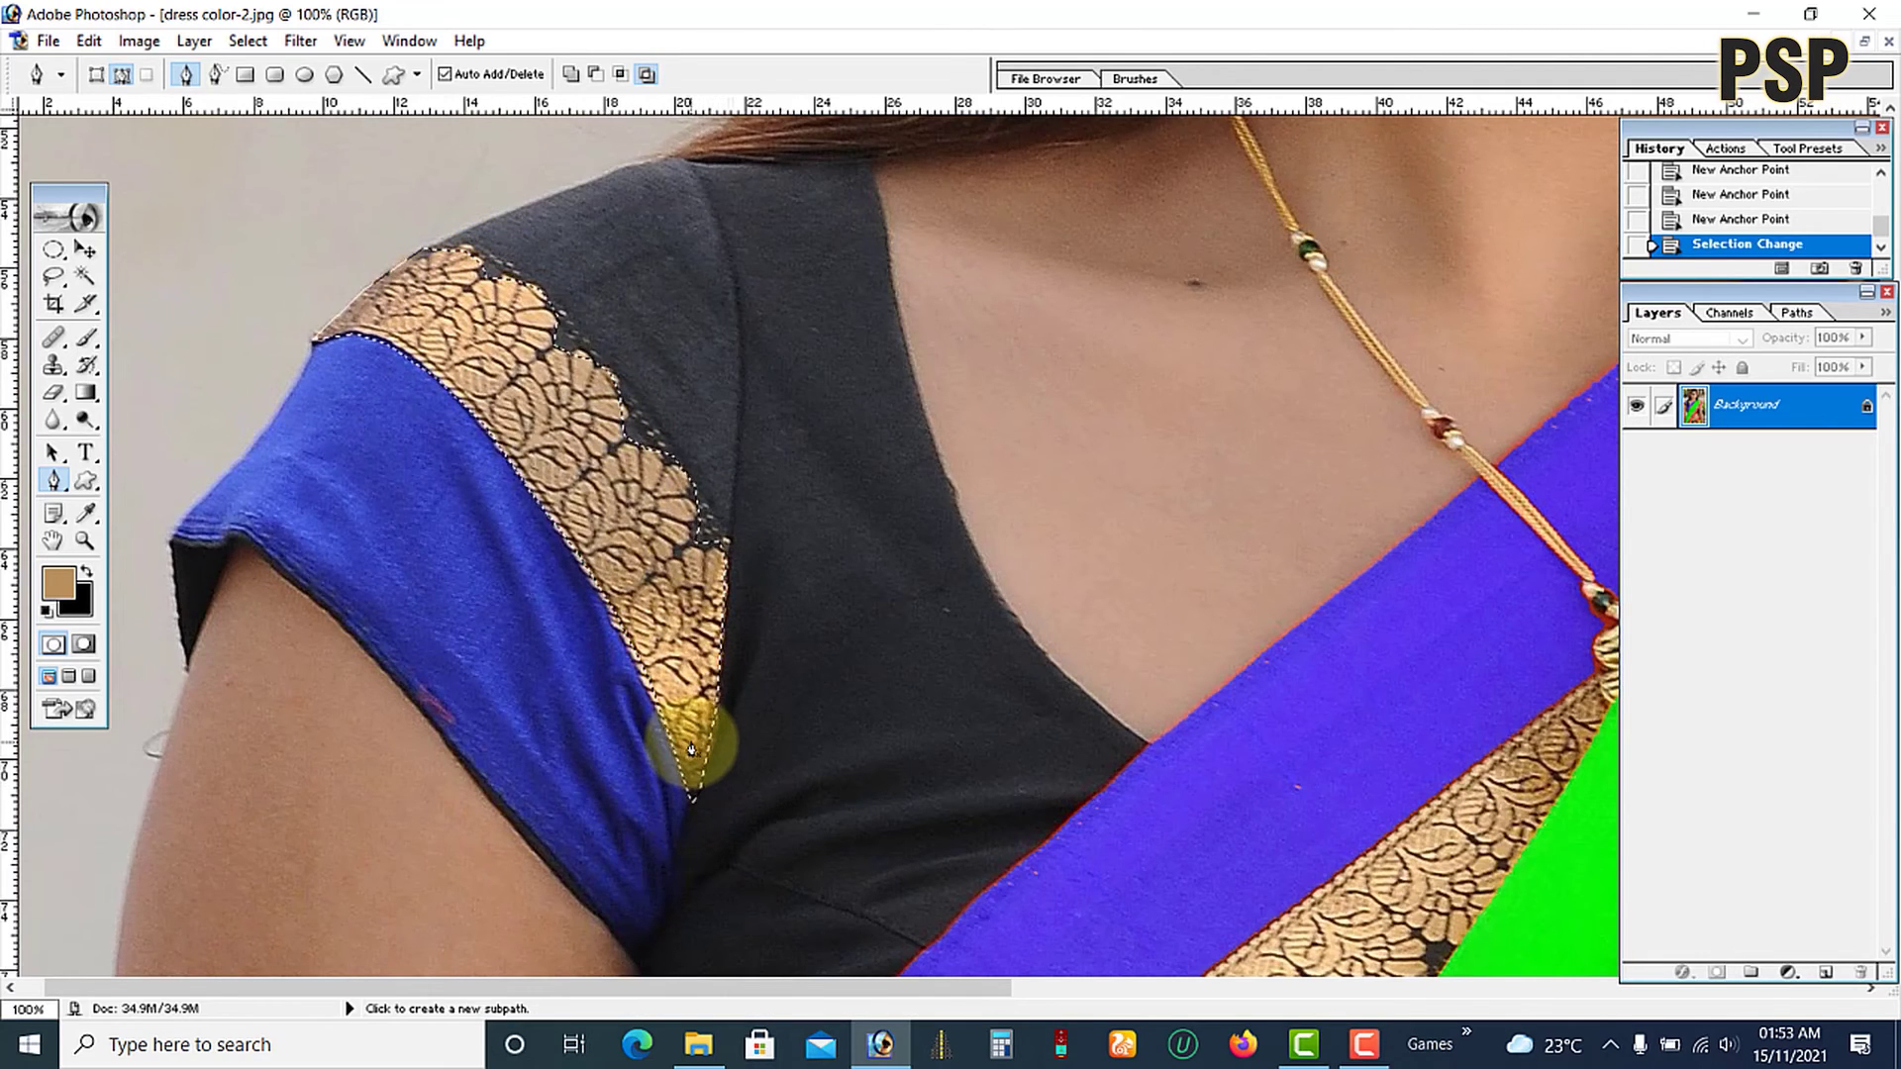
Recolor the selected gold sleeve border bright orange-red with Hue/Saturation and clear the selection
{"action": "left_click", "coordinate": [806, 531], "text": "ctrl+alt"}
{"action": "left_click", "coordinate": [806, 530], "text": "ctrl+alt"}
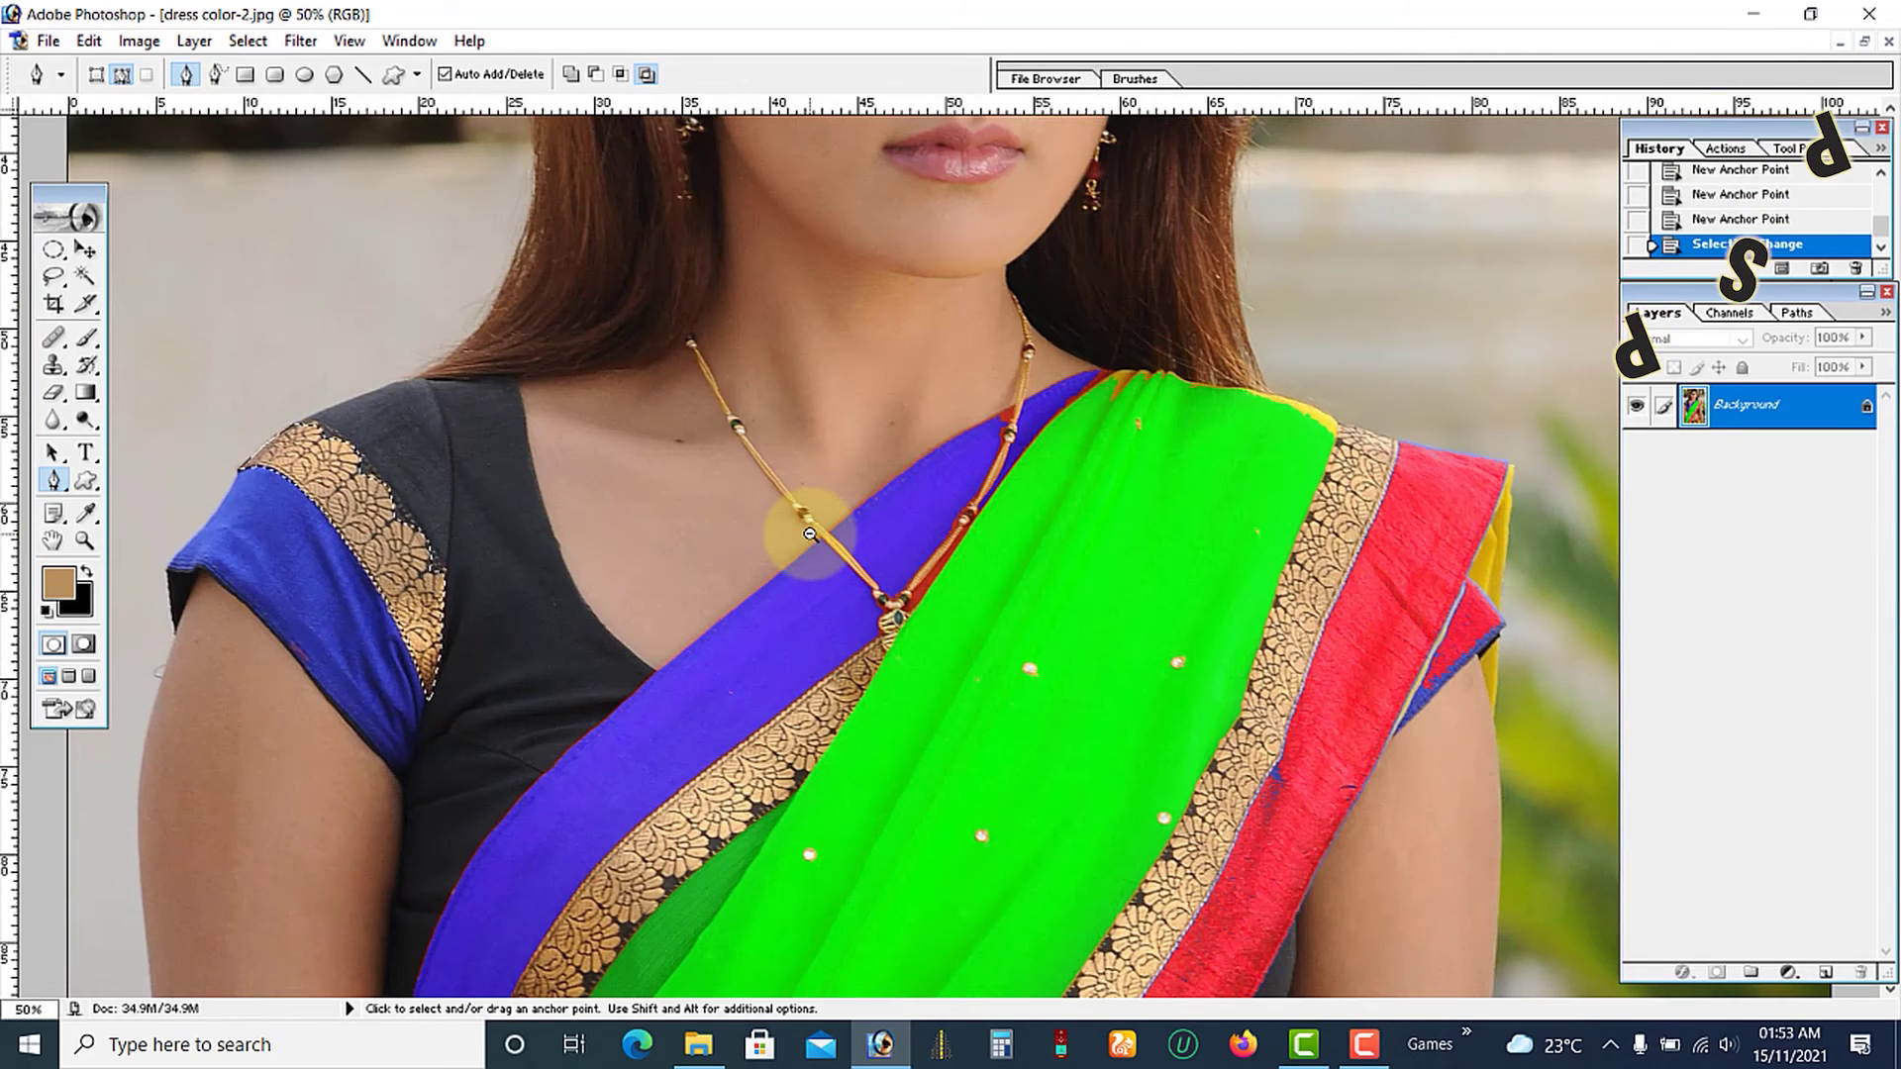
{"action": "key", "text": "ctrl+u"}
{"action": "left_click_drag", "start_coordinate": [1402, 700], "coordinate": [1393, 708]}
{"action": "key", "text": "Return"}
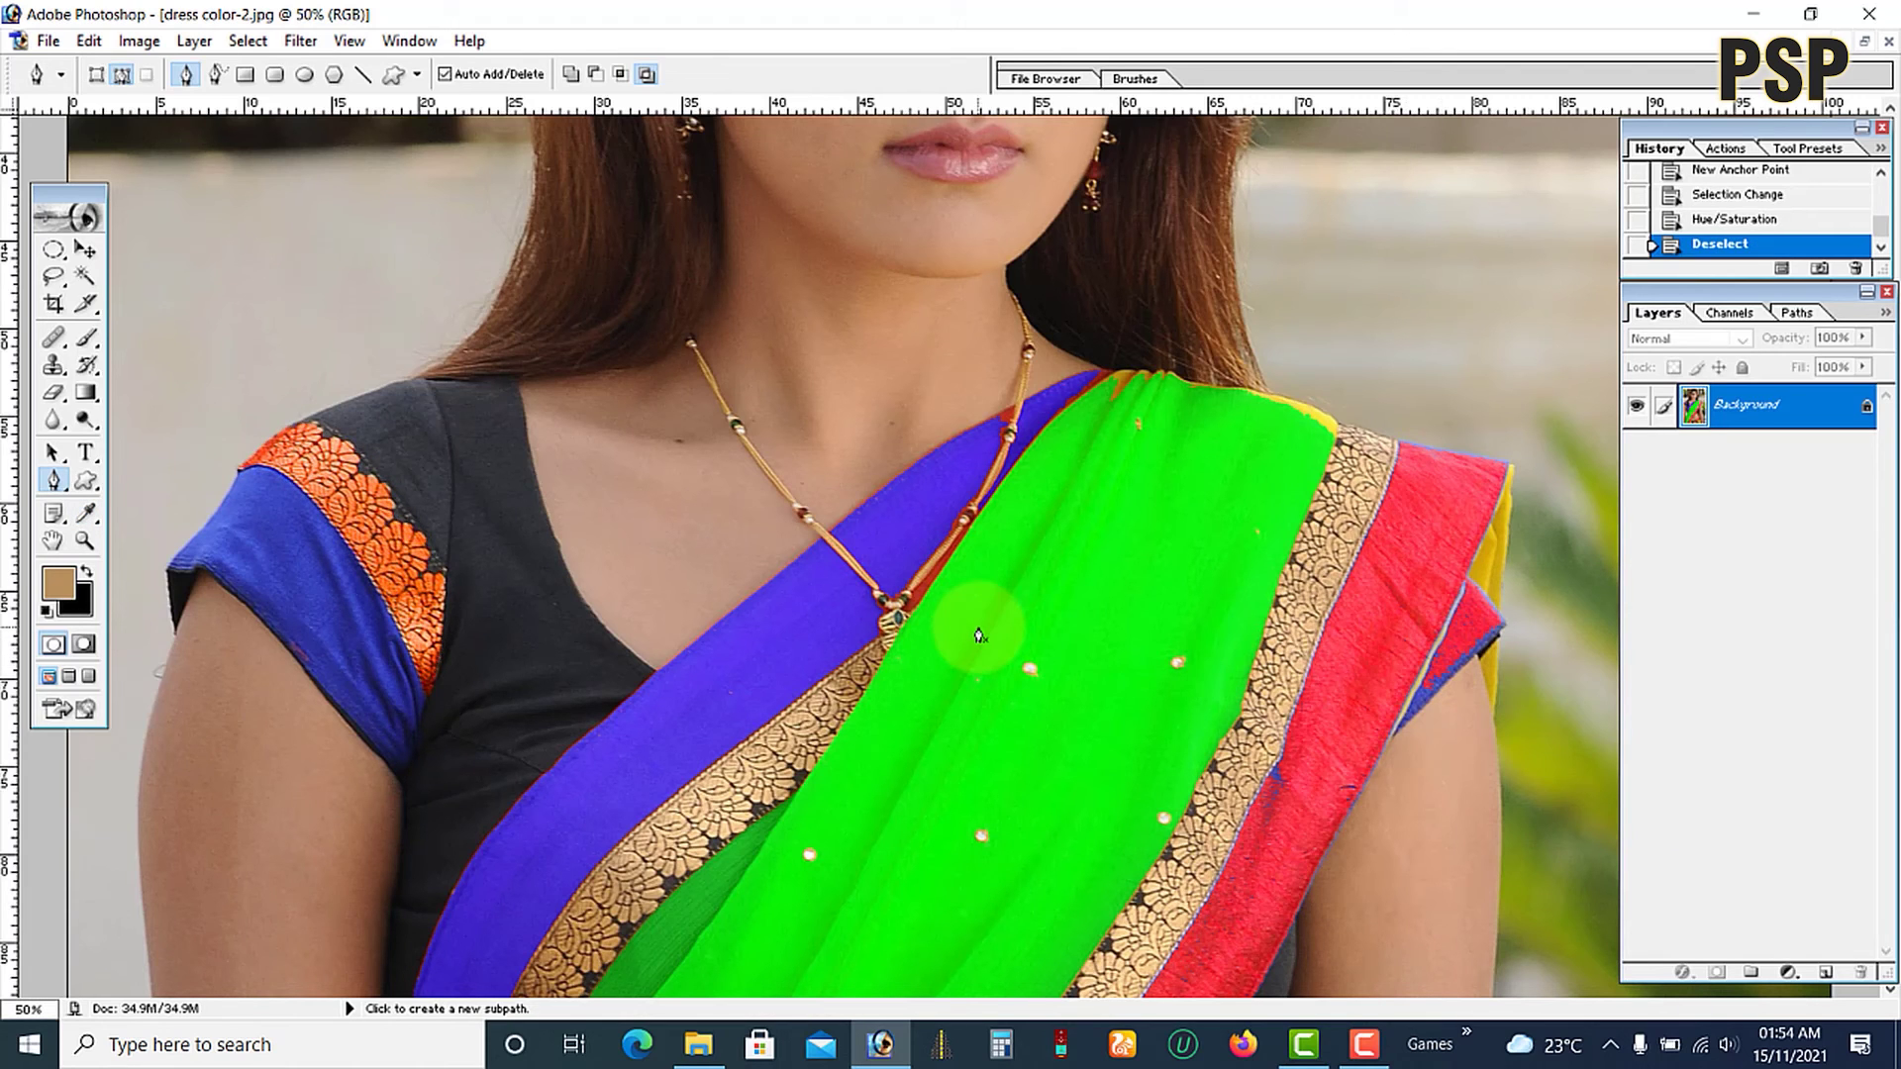
{"action": "key", "text": "ctrl+d"}
Zoom dress color-2.jpg out to 12.5% and reopen the minimized dress color-1.jpg in a floating window at 66.7%
{"action": "left_click", "coordinate": [950, 592], "text": "ctrl+alt"}
{"action": "left_click", "coordinate": [950, 591], "text": "alt"}
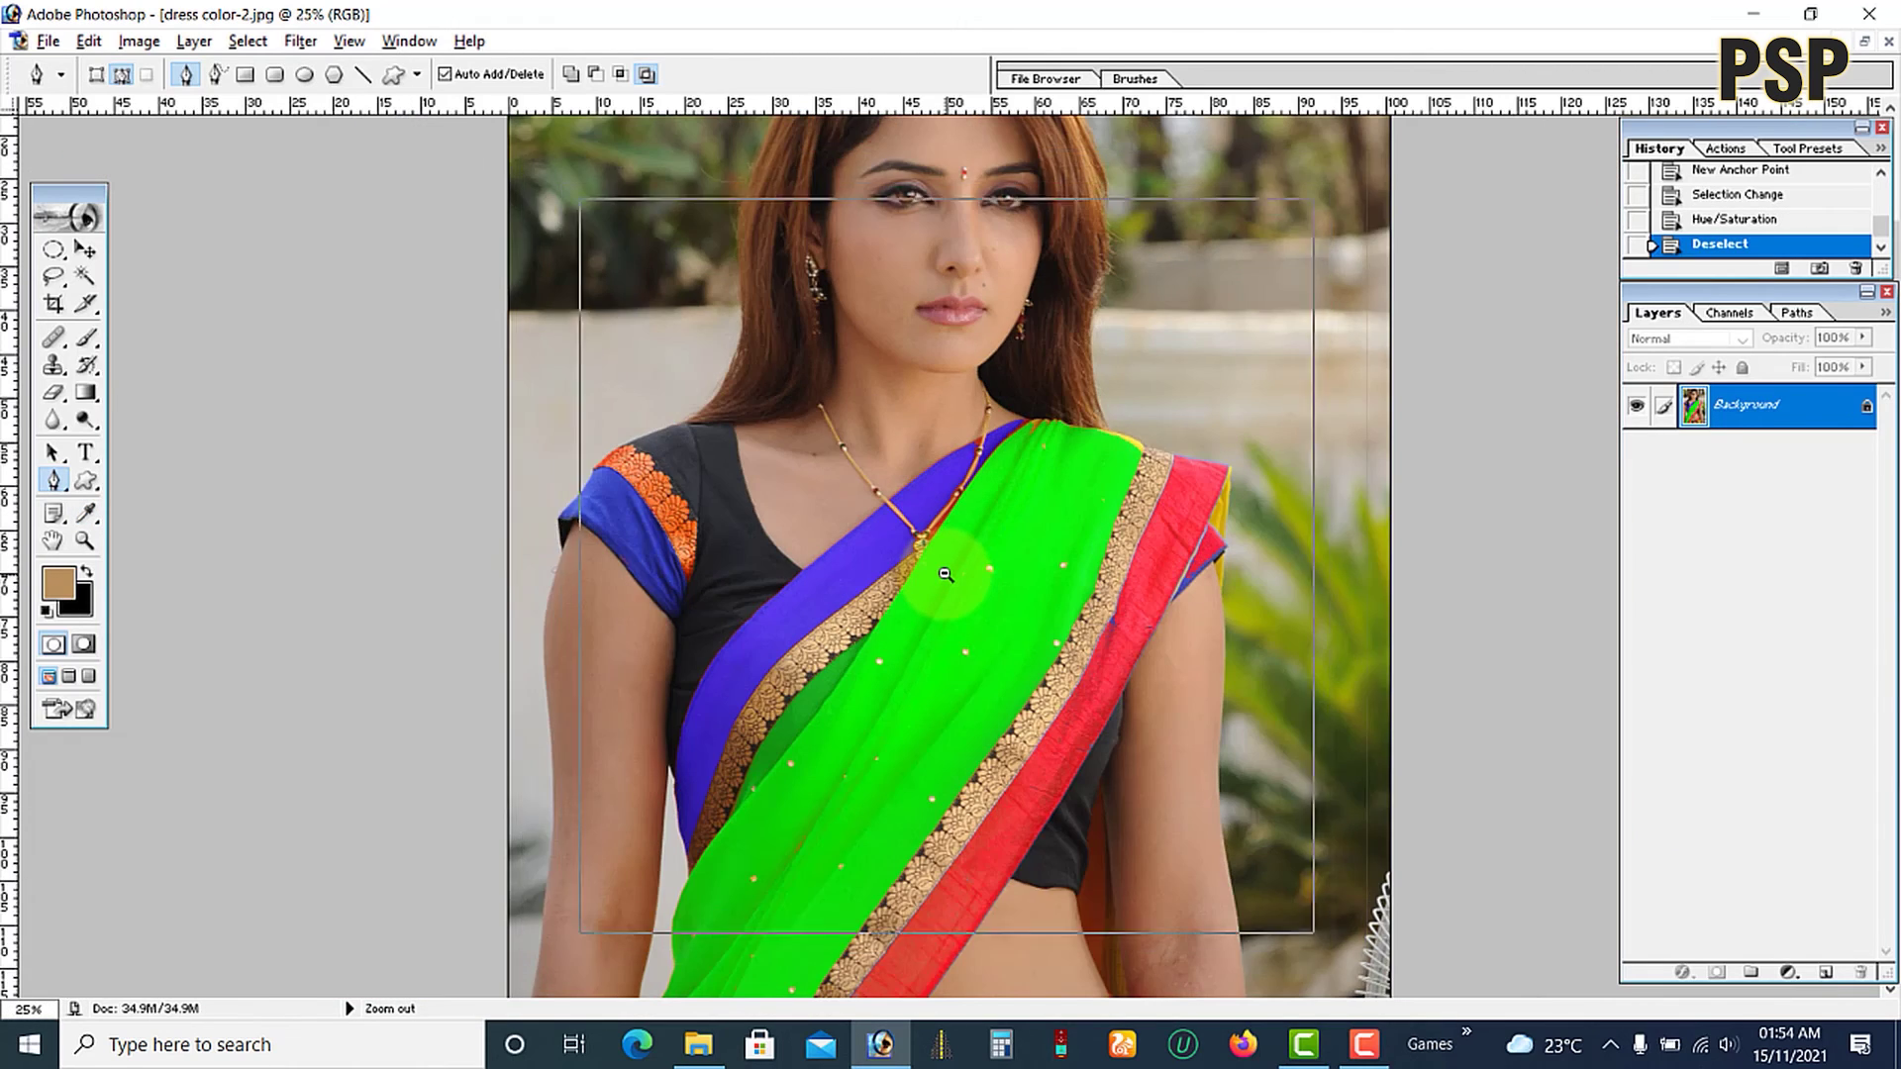
{"action": "left_click", "coordinate": [946, 574], "text": "alt"}
{"action": "left_click", "coordinate": [947, 554], "text": "alt"}
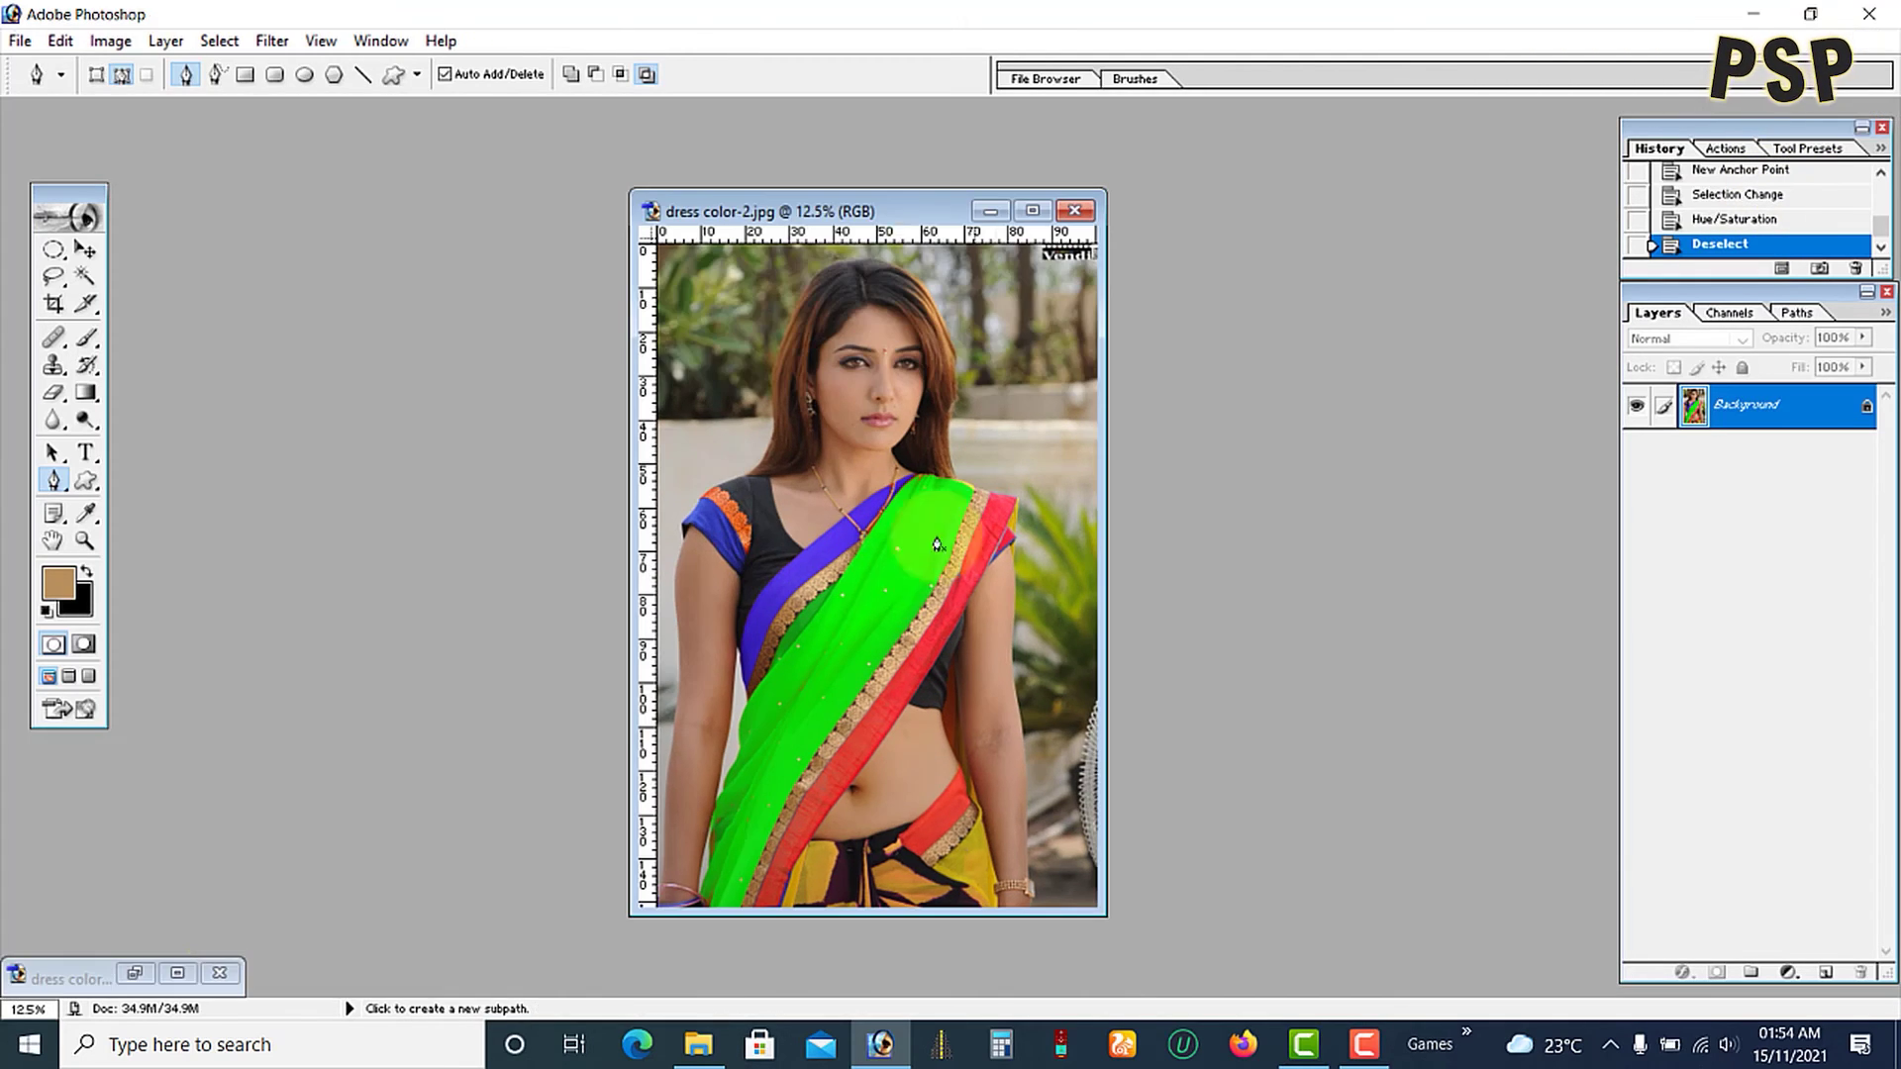
{"action": "left_click", "coordinate": [148, 975]}
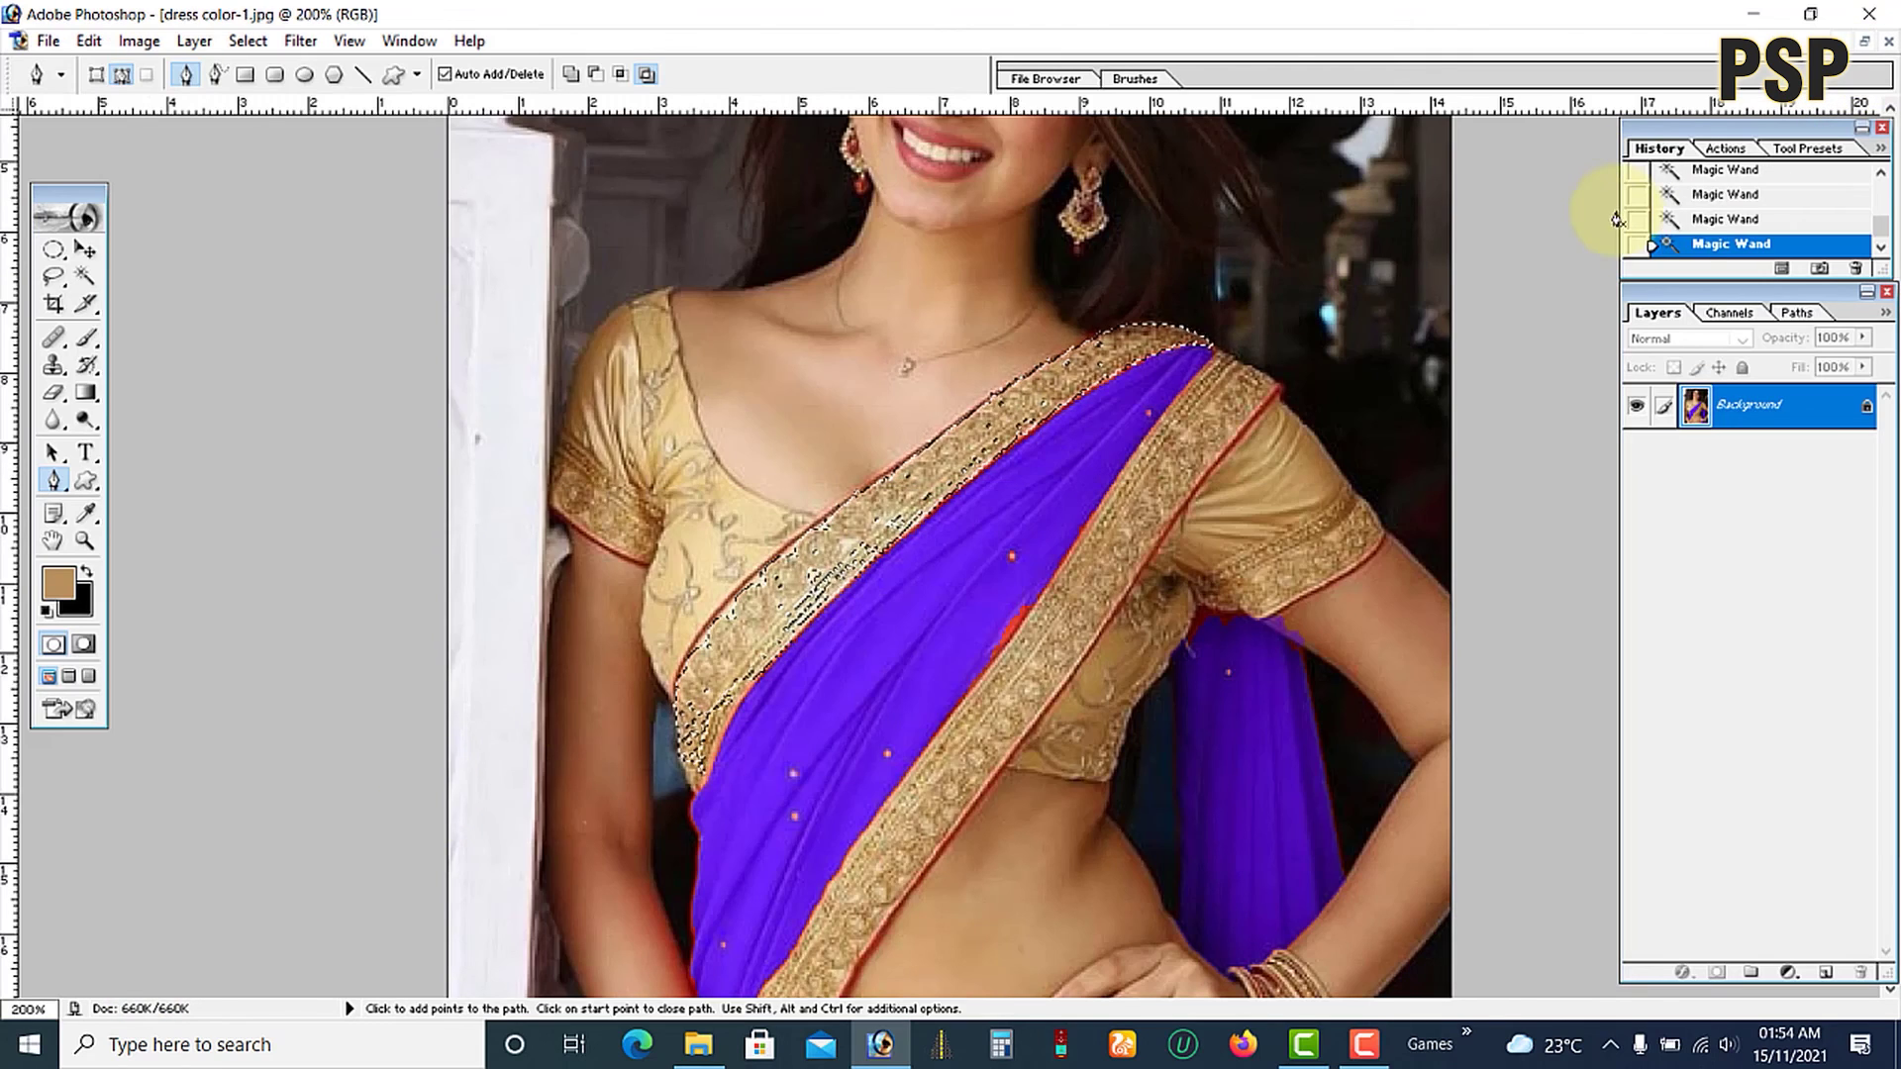
{"action": "left_click", "coordinate": [1865, 42]}
{"action": "key", "text": "ctrl+minus"}
{"action": "key", "text": "ctrl+minus"}
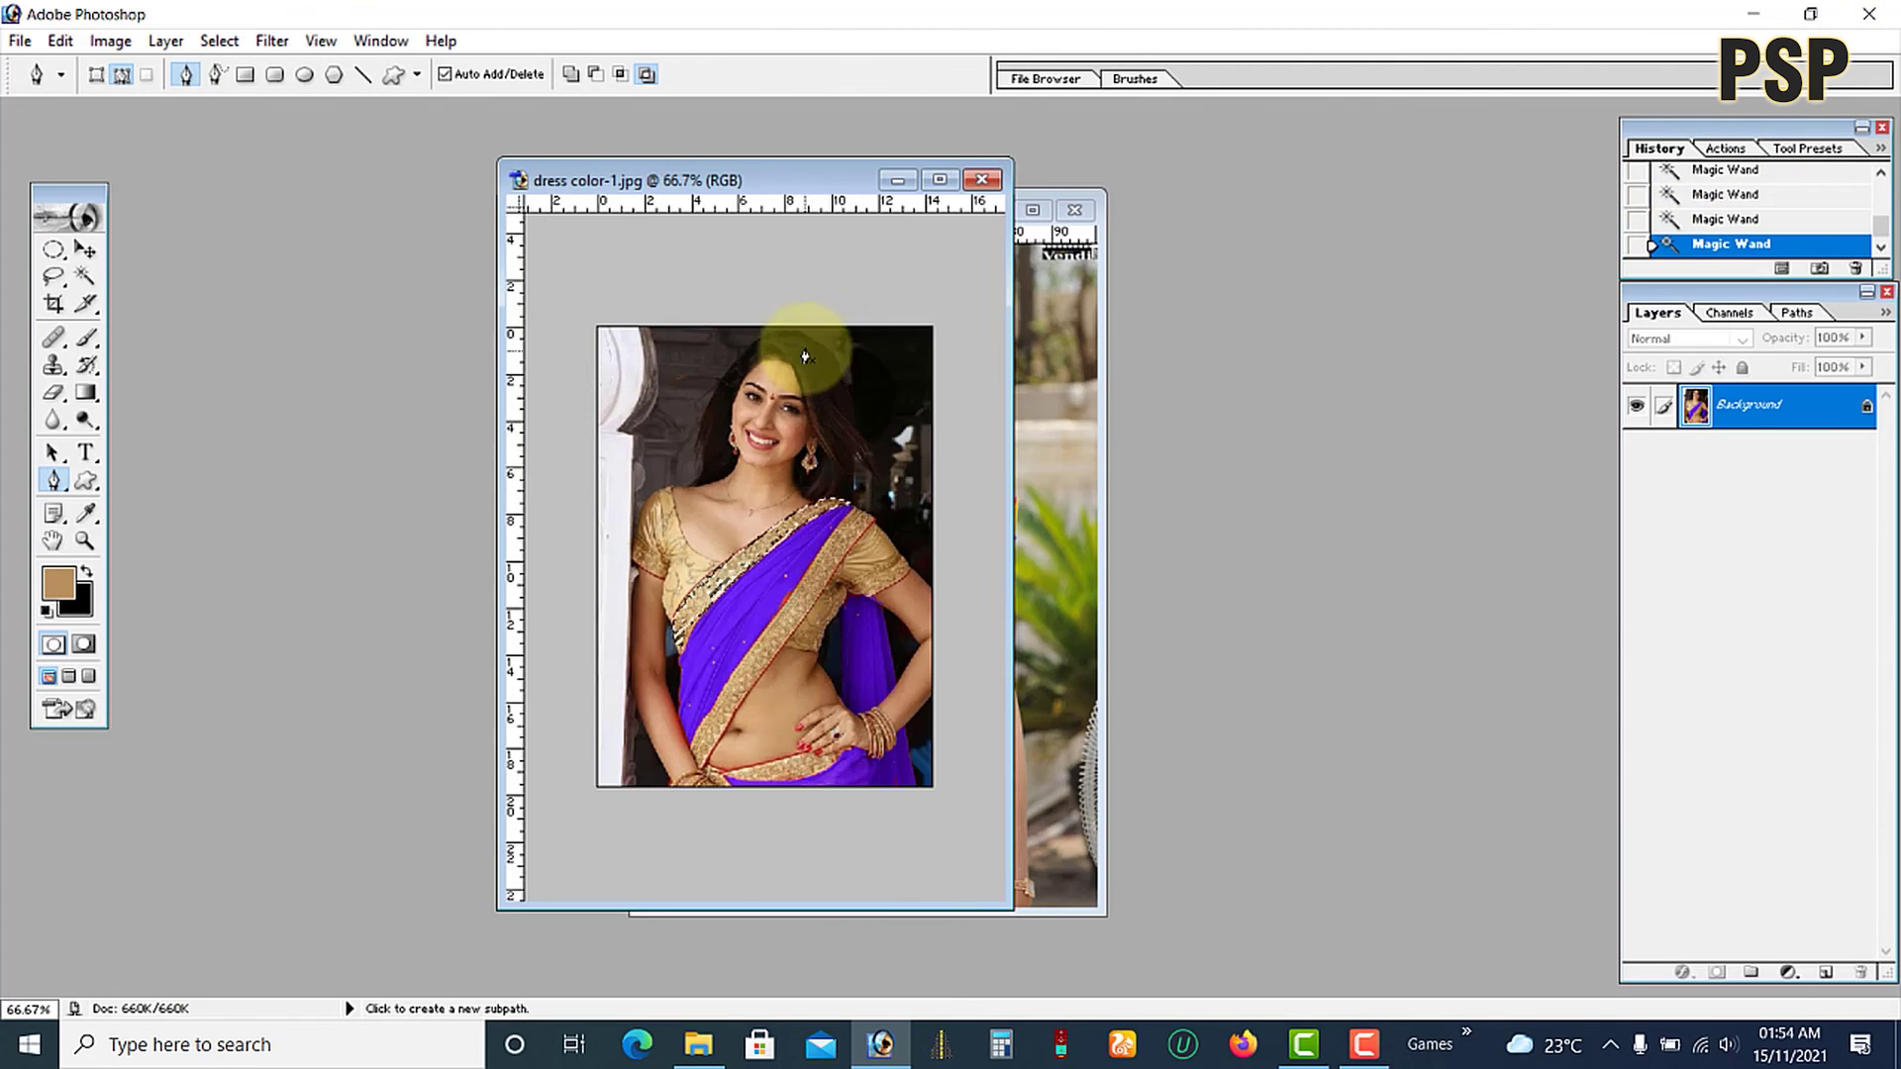
Arrange the dress color-1.jpg and dress color-2.jpg windows side by side and clear the selection in dress color-1.jpg
{"action": "left_click_drag", "start_coordinate": [765, 182], "coordinate": [519, 195]}
{"action": "left_click_drag", "start_coordinate": [883, 205], "coordinate": [1140, 178]}
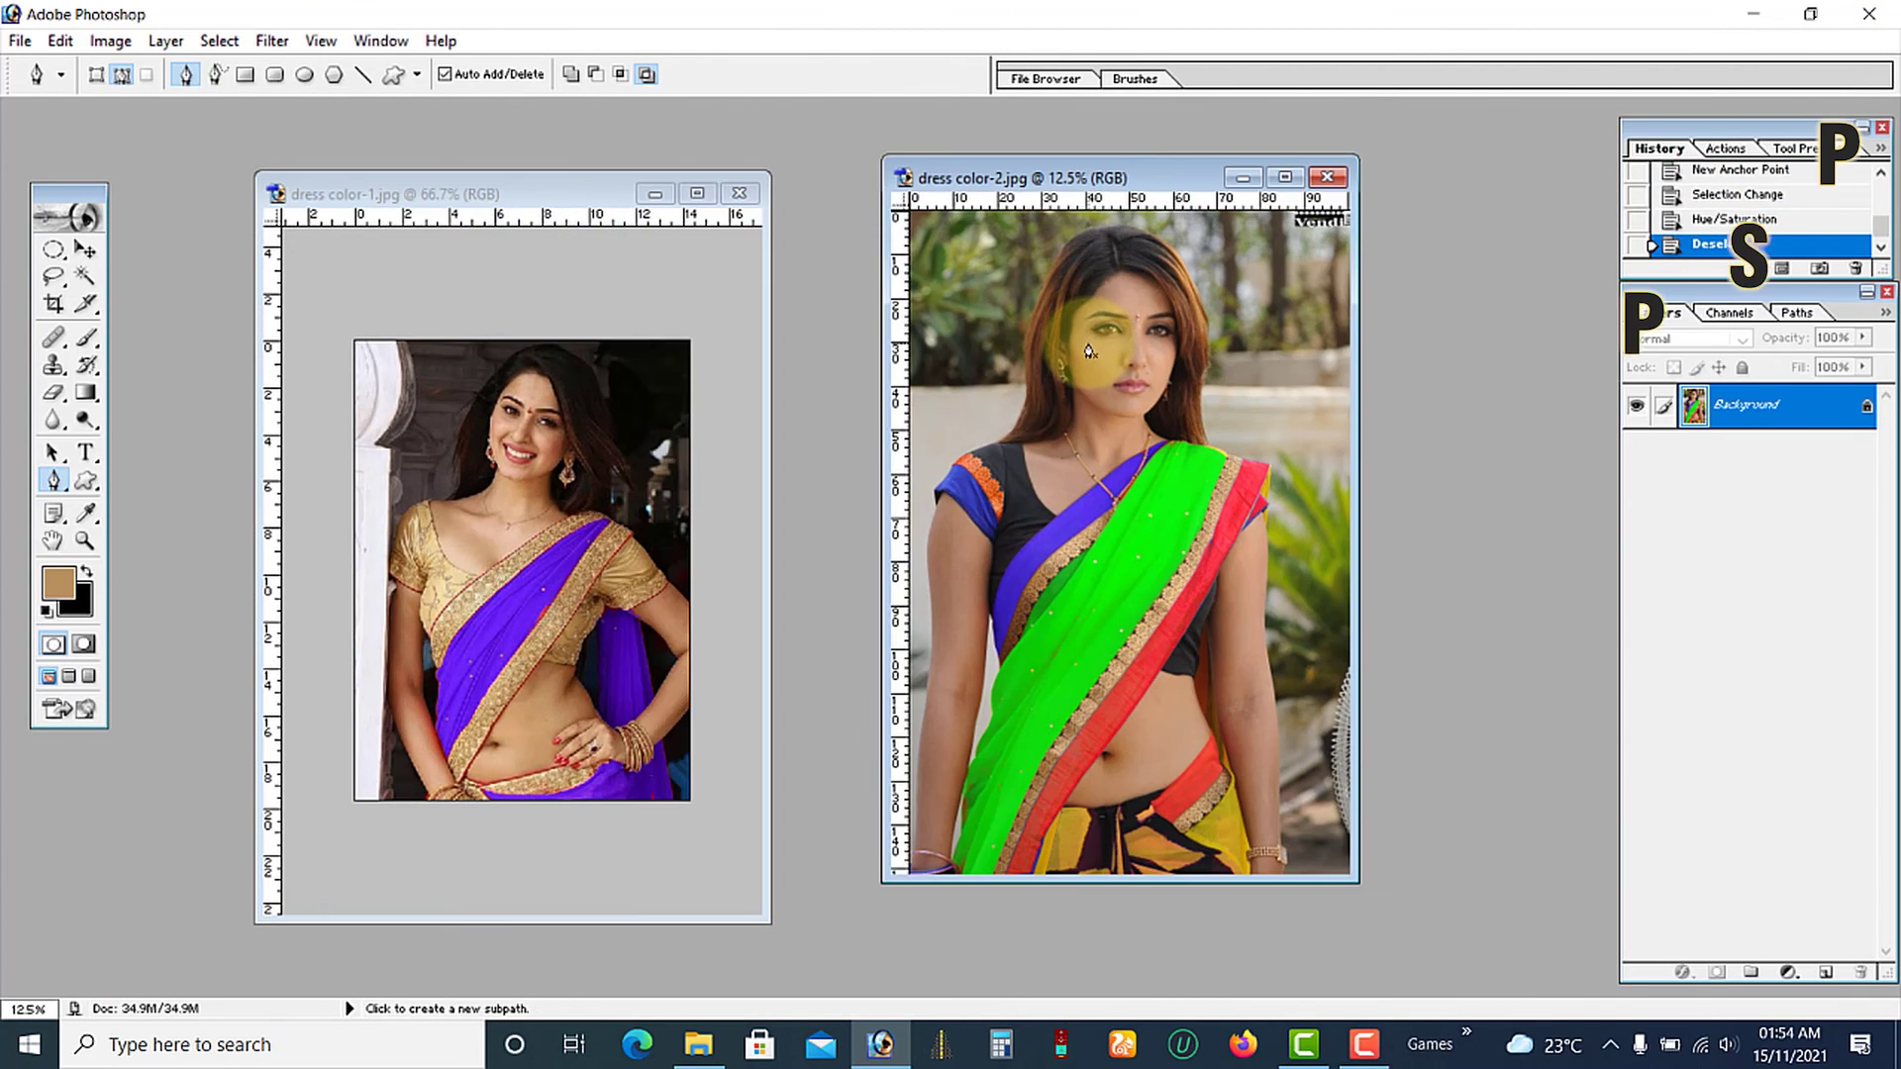
{"action": "left_click", "coordinate": [768, 627]}
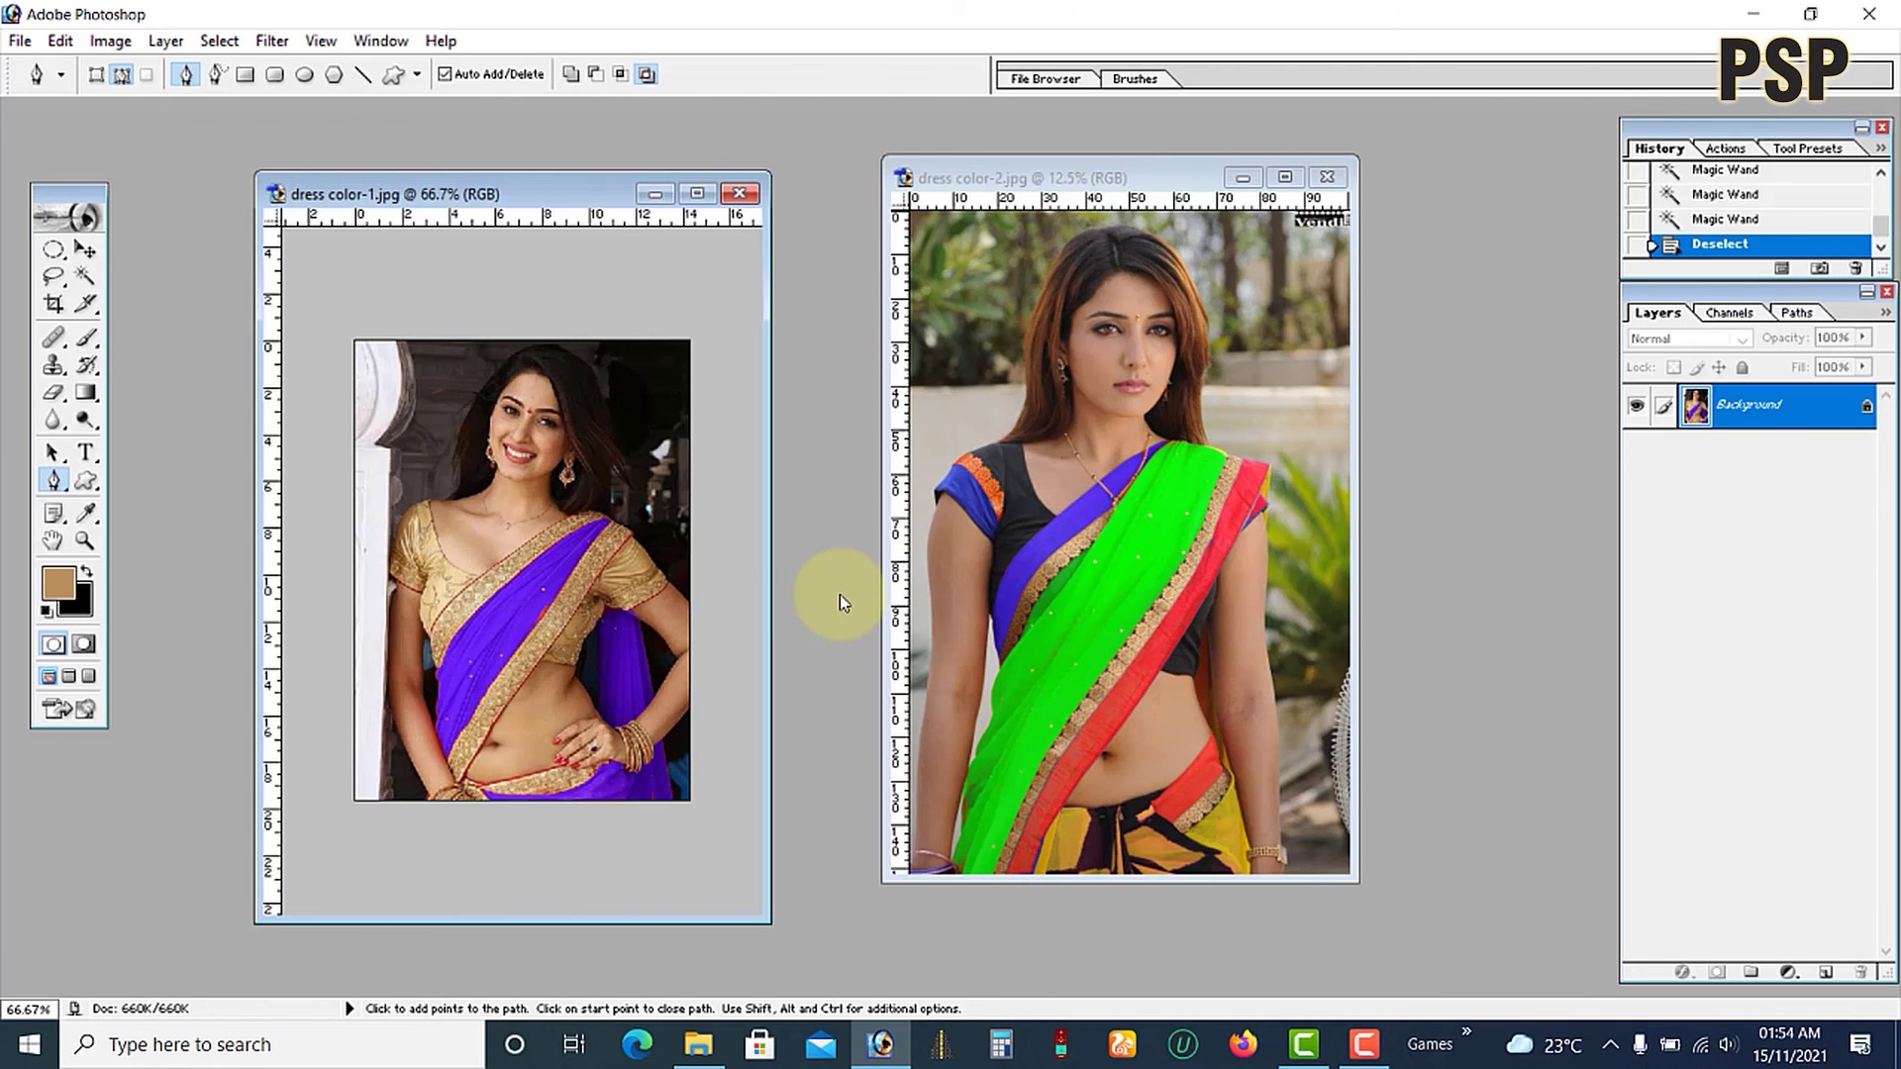
{"action": "left_click_drag", "start_coordinate": [515, 192], "coordinate": [517, 156]}
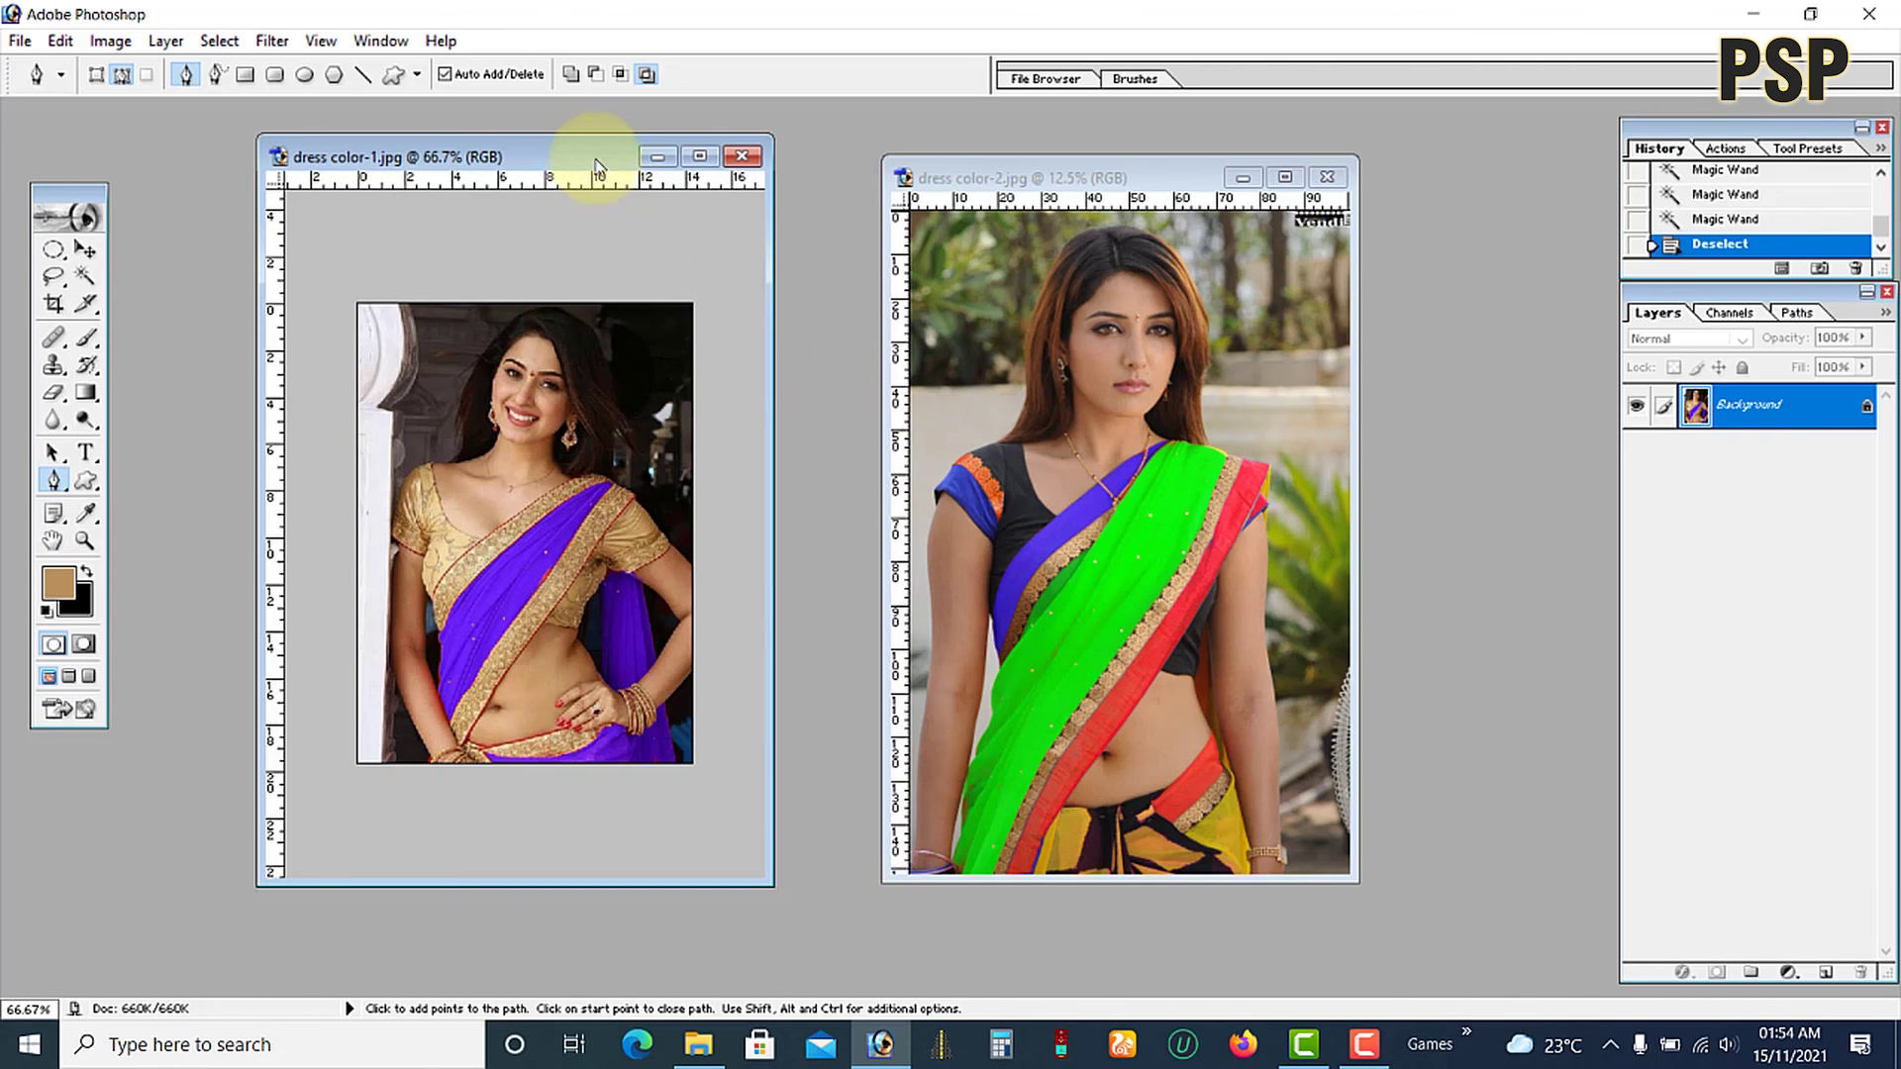
{"action": "left_click_drag", "start_coordinate": [595, 165], "coordinate": [596, 183]}
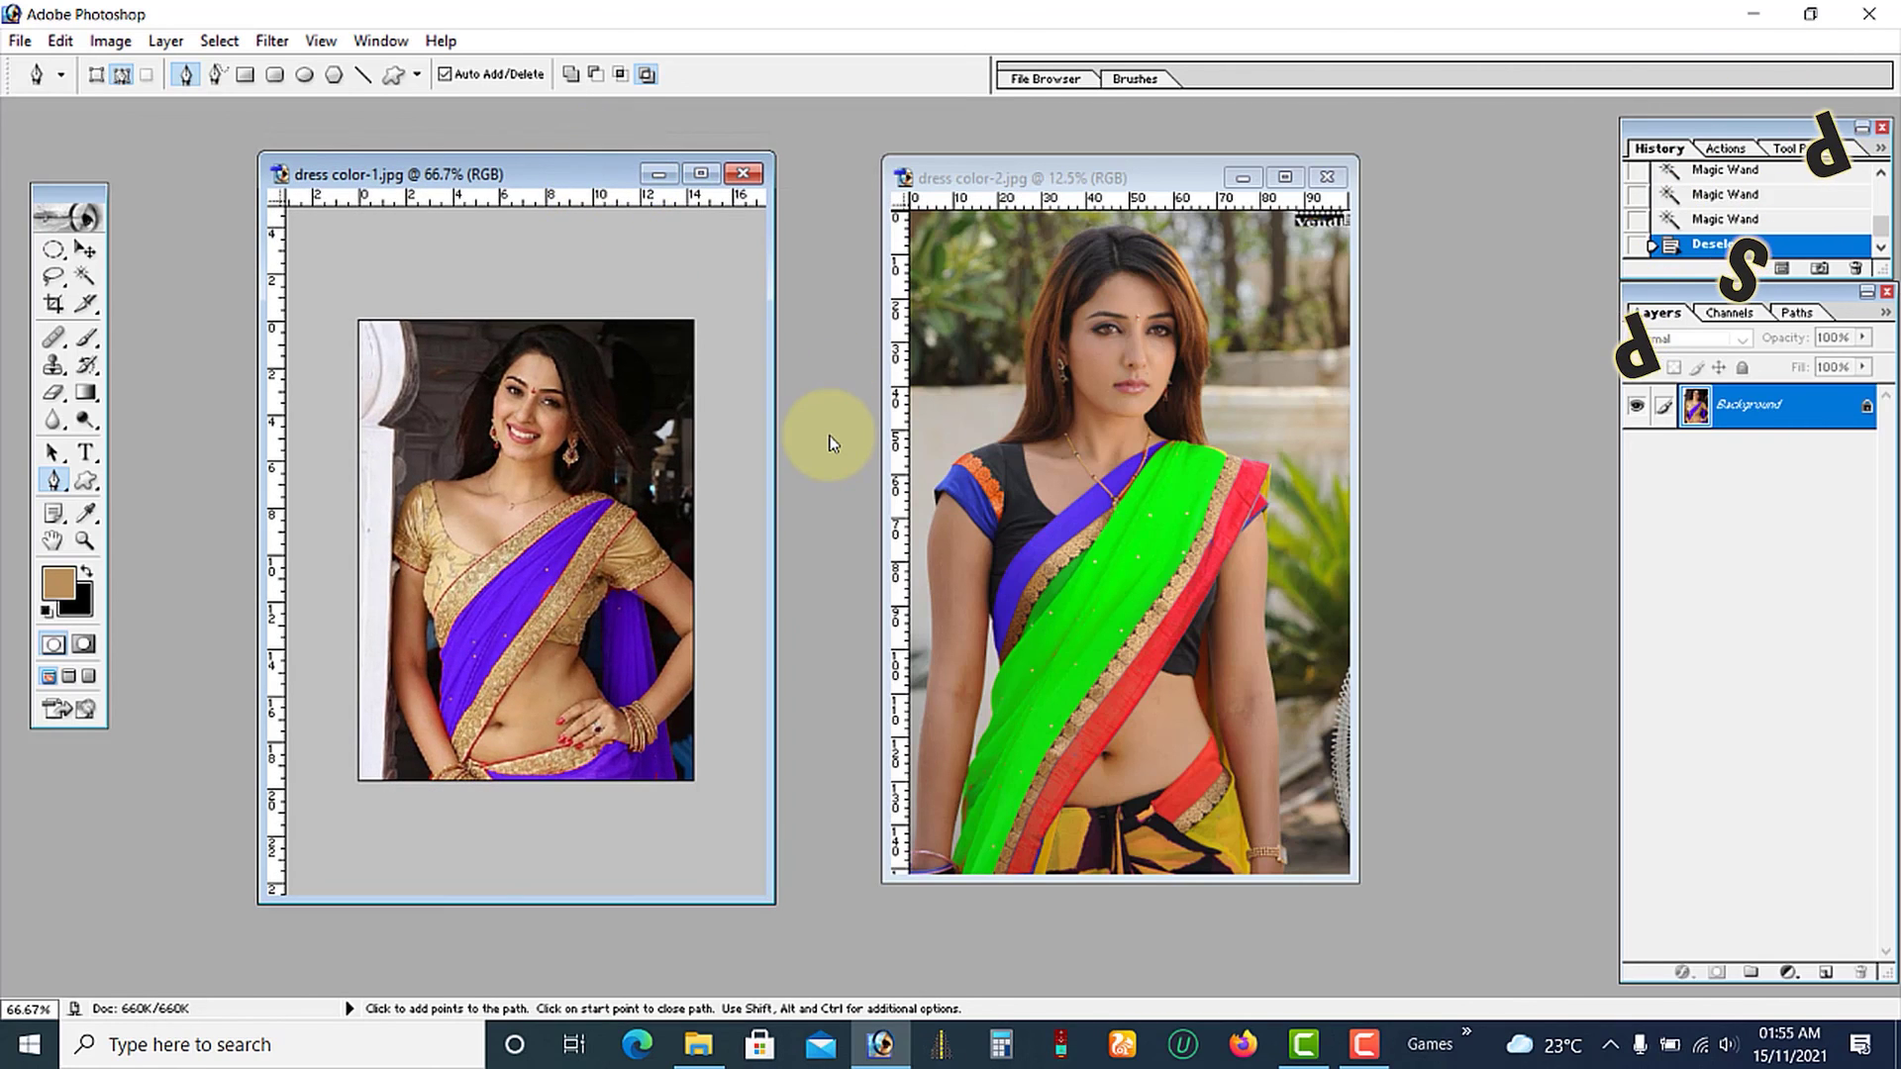